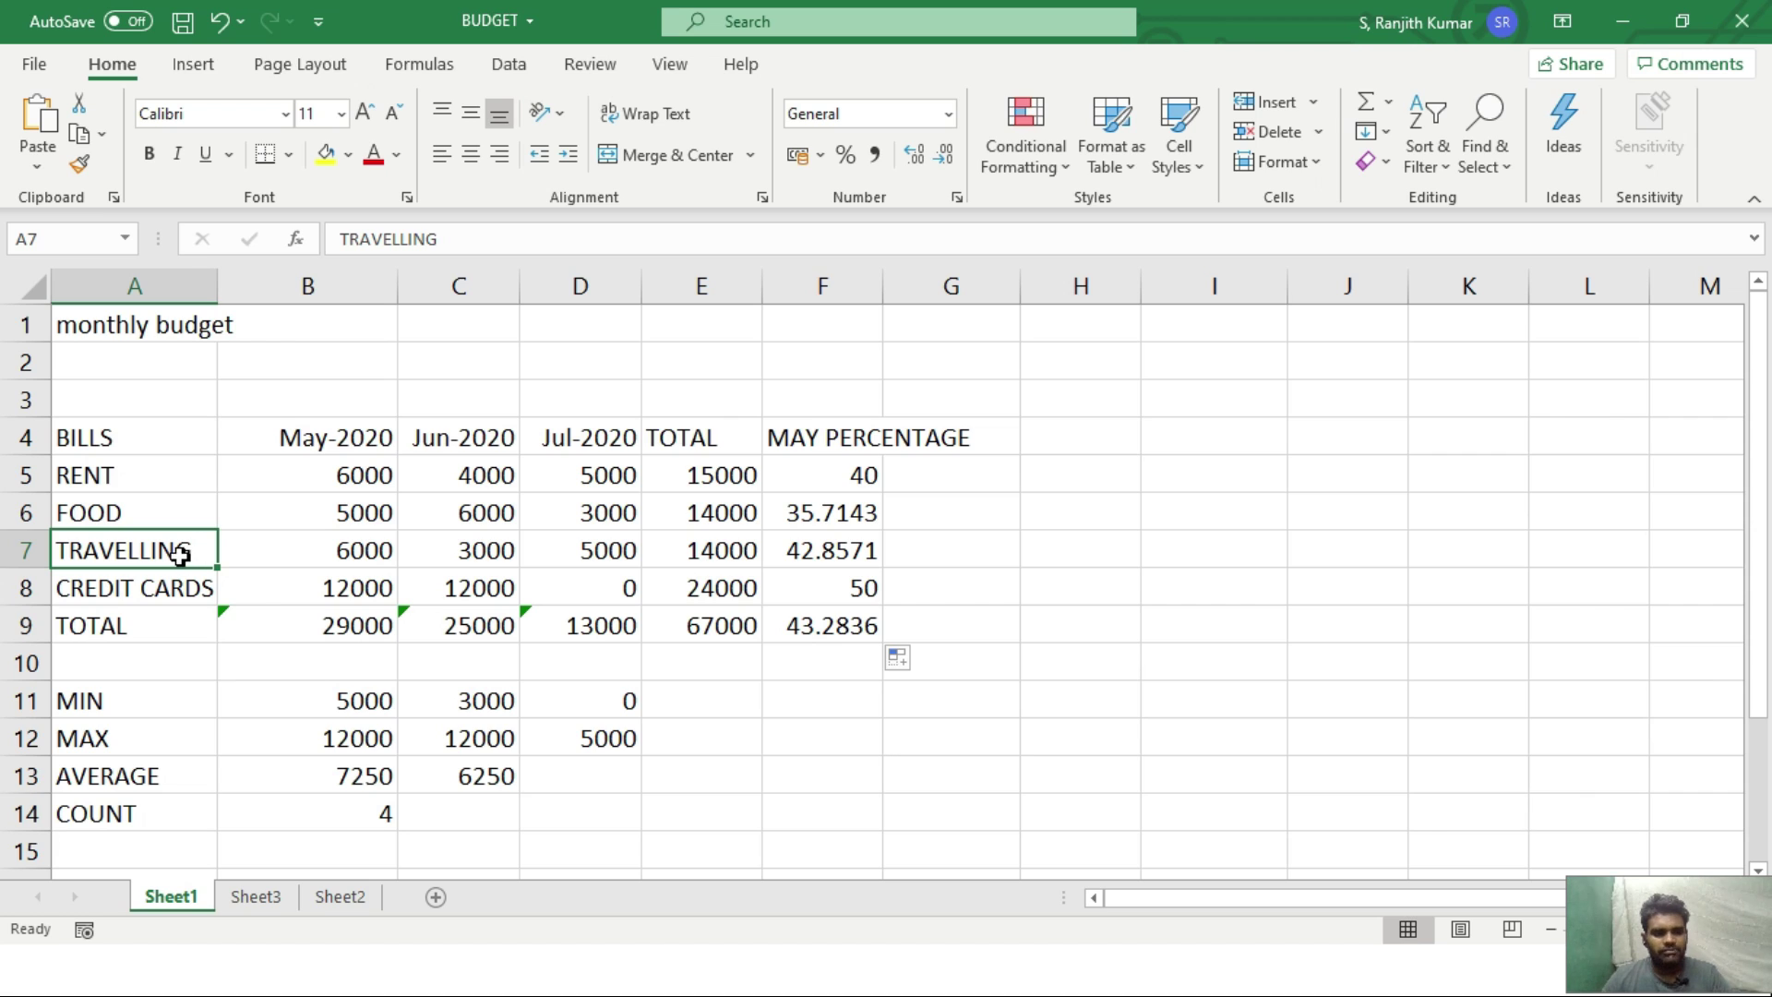
Step: Insert an entire row above the TRAVELLING row through the Insert cells options and undo the insertion
right_click(175, 553)
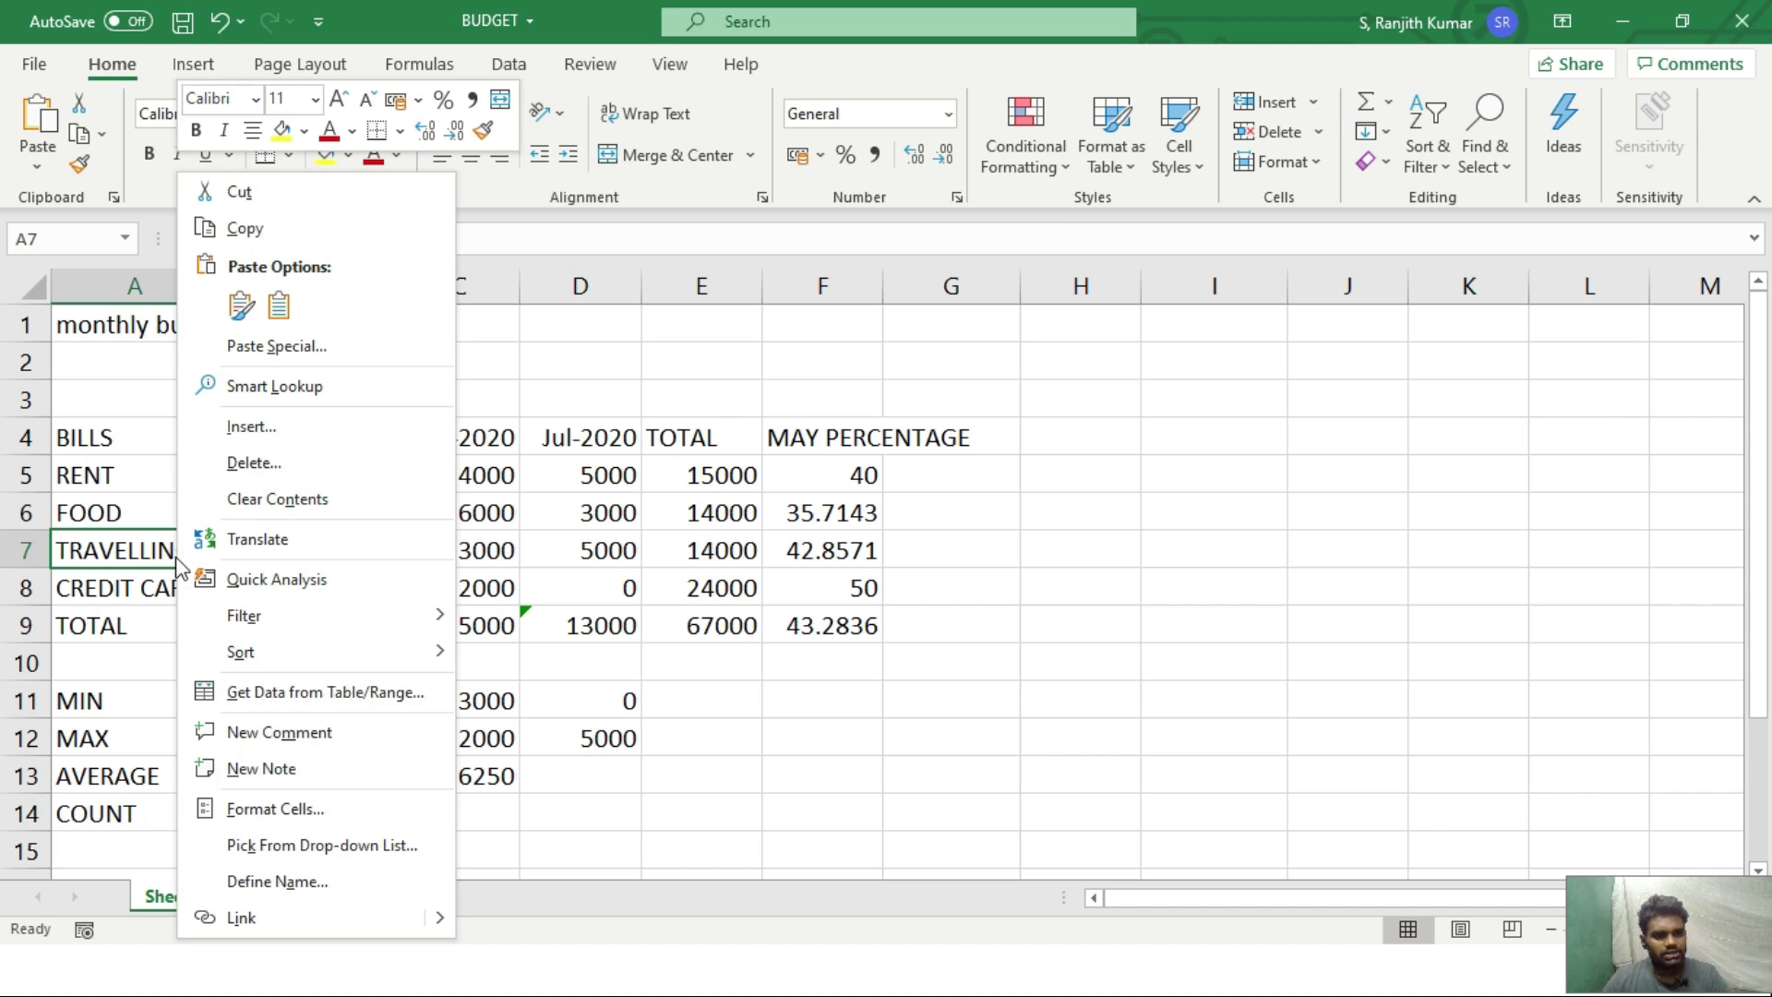
left_click(252, 429)
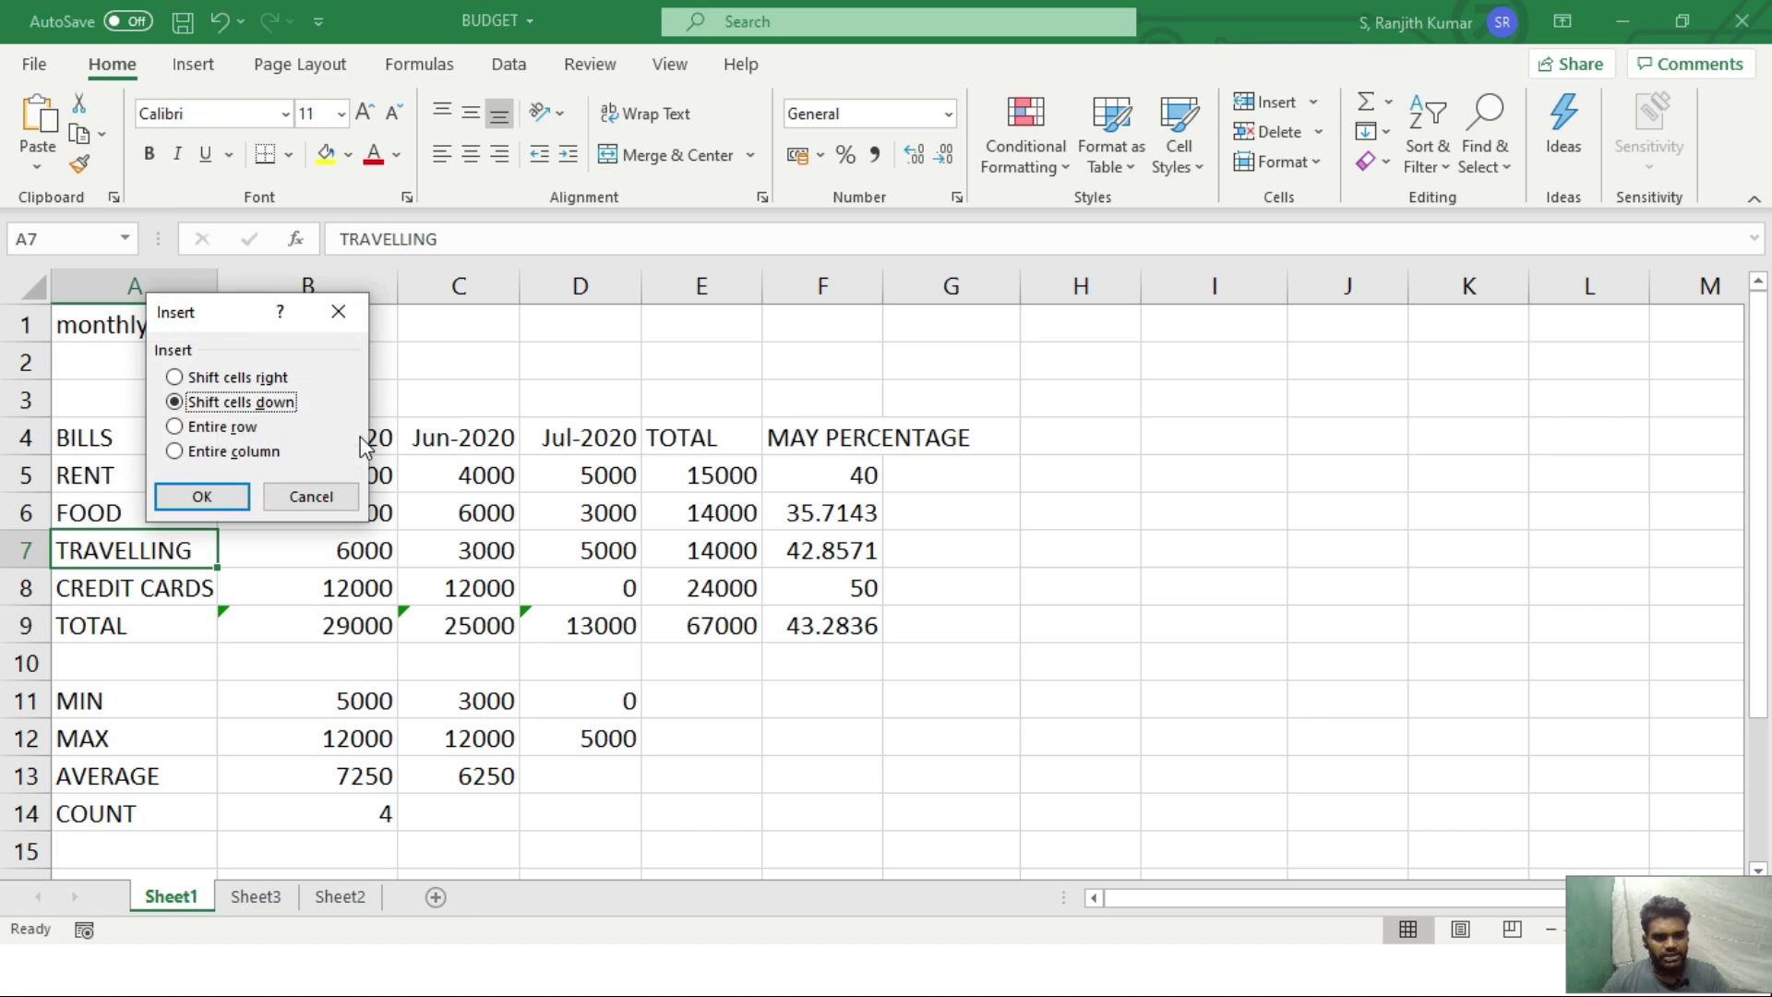
left_click(205, 427)
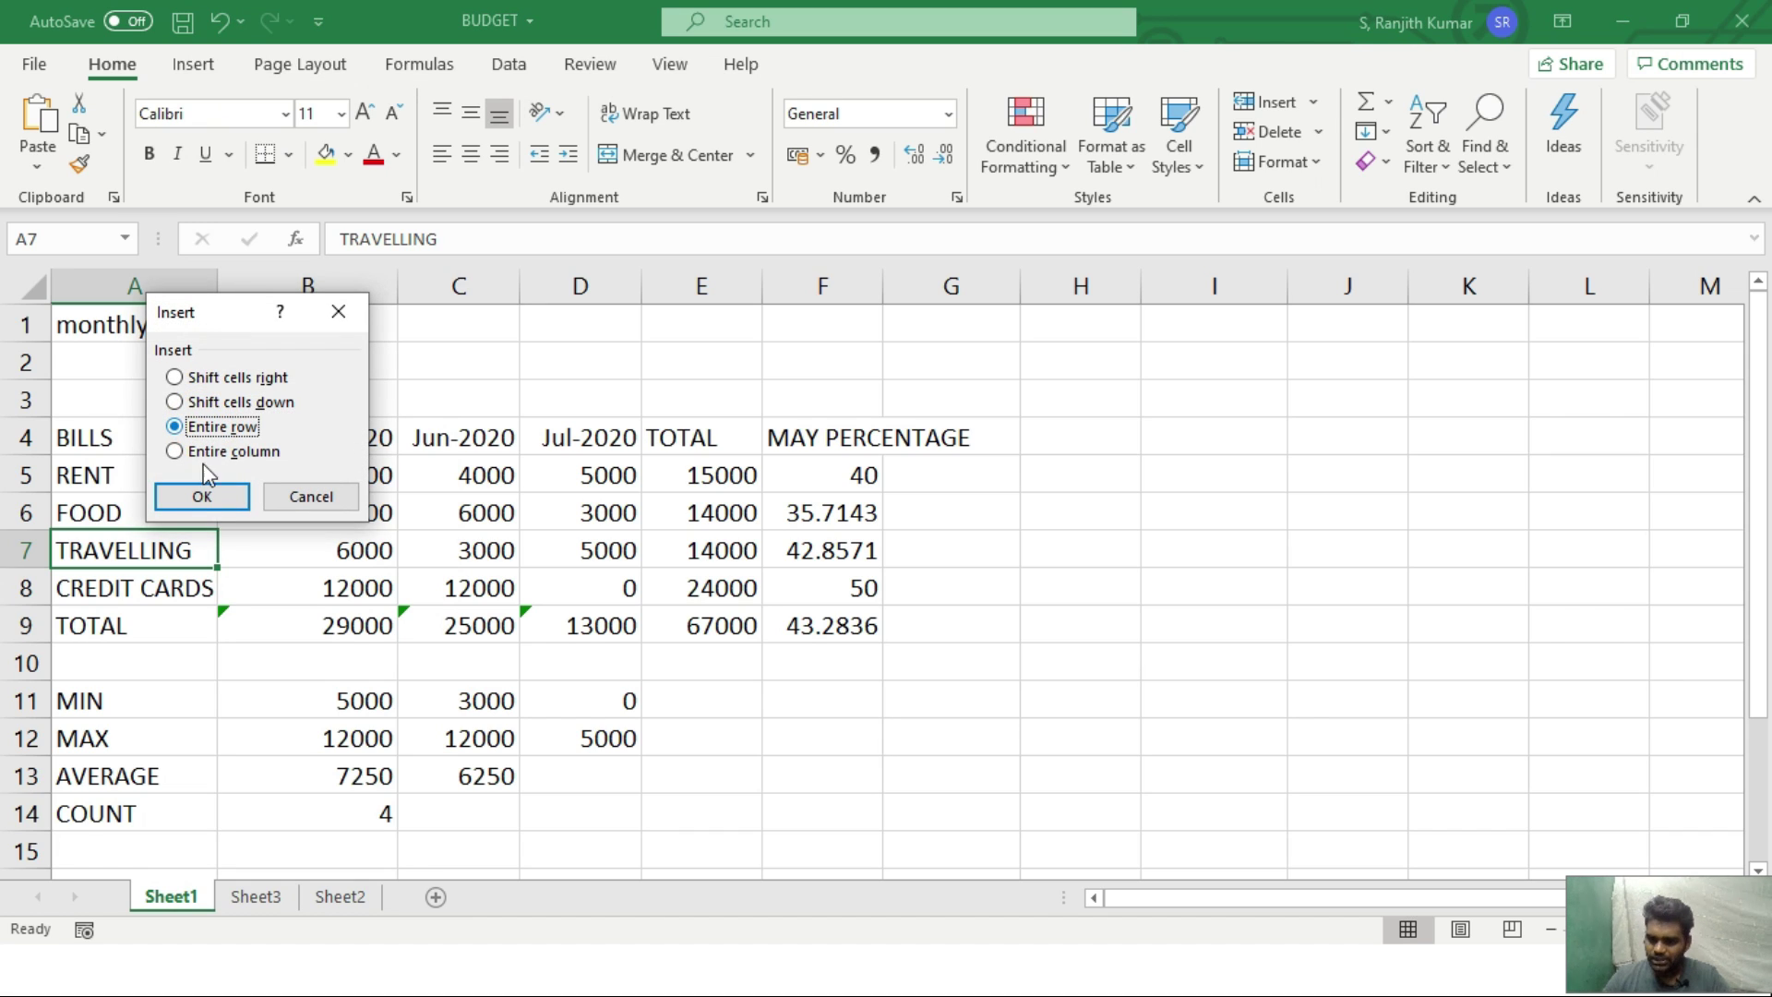
left_click(201, 496)
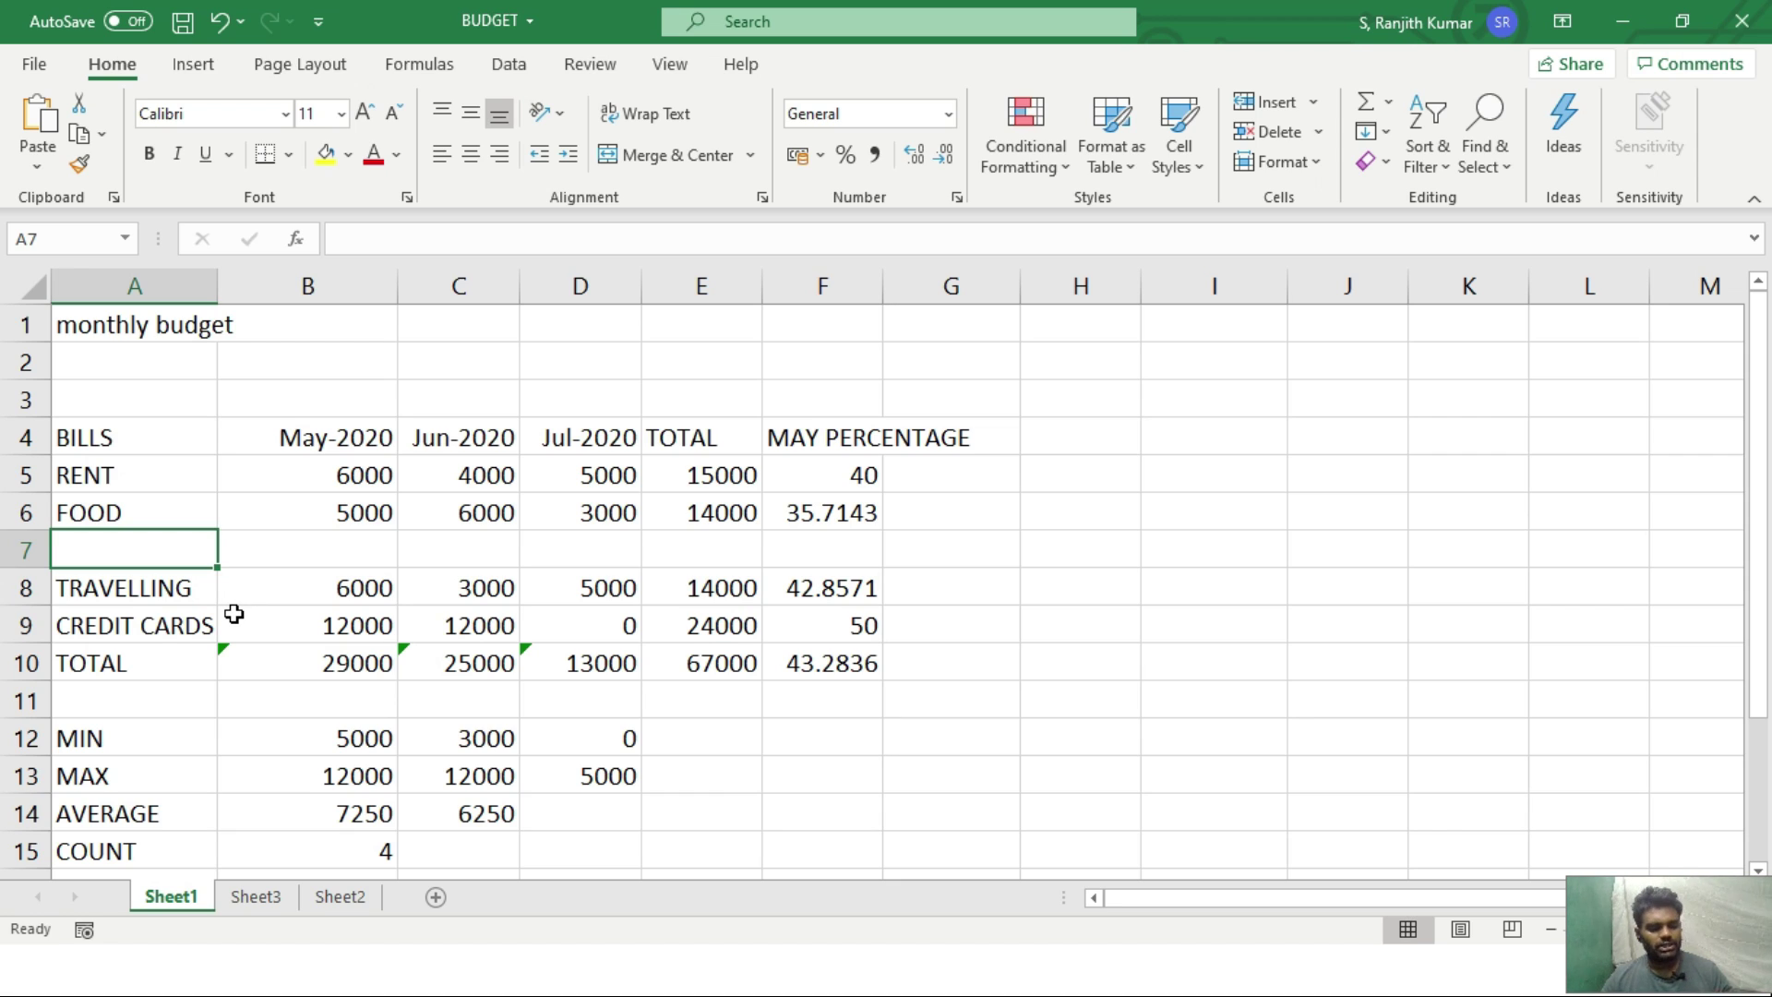
key("ctrl+z")
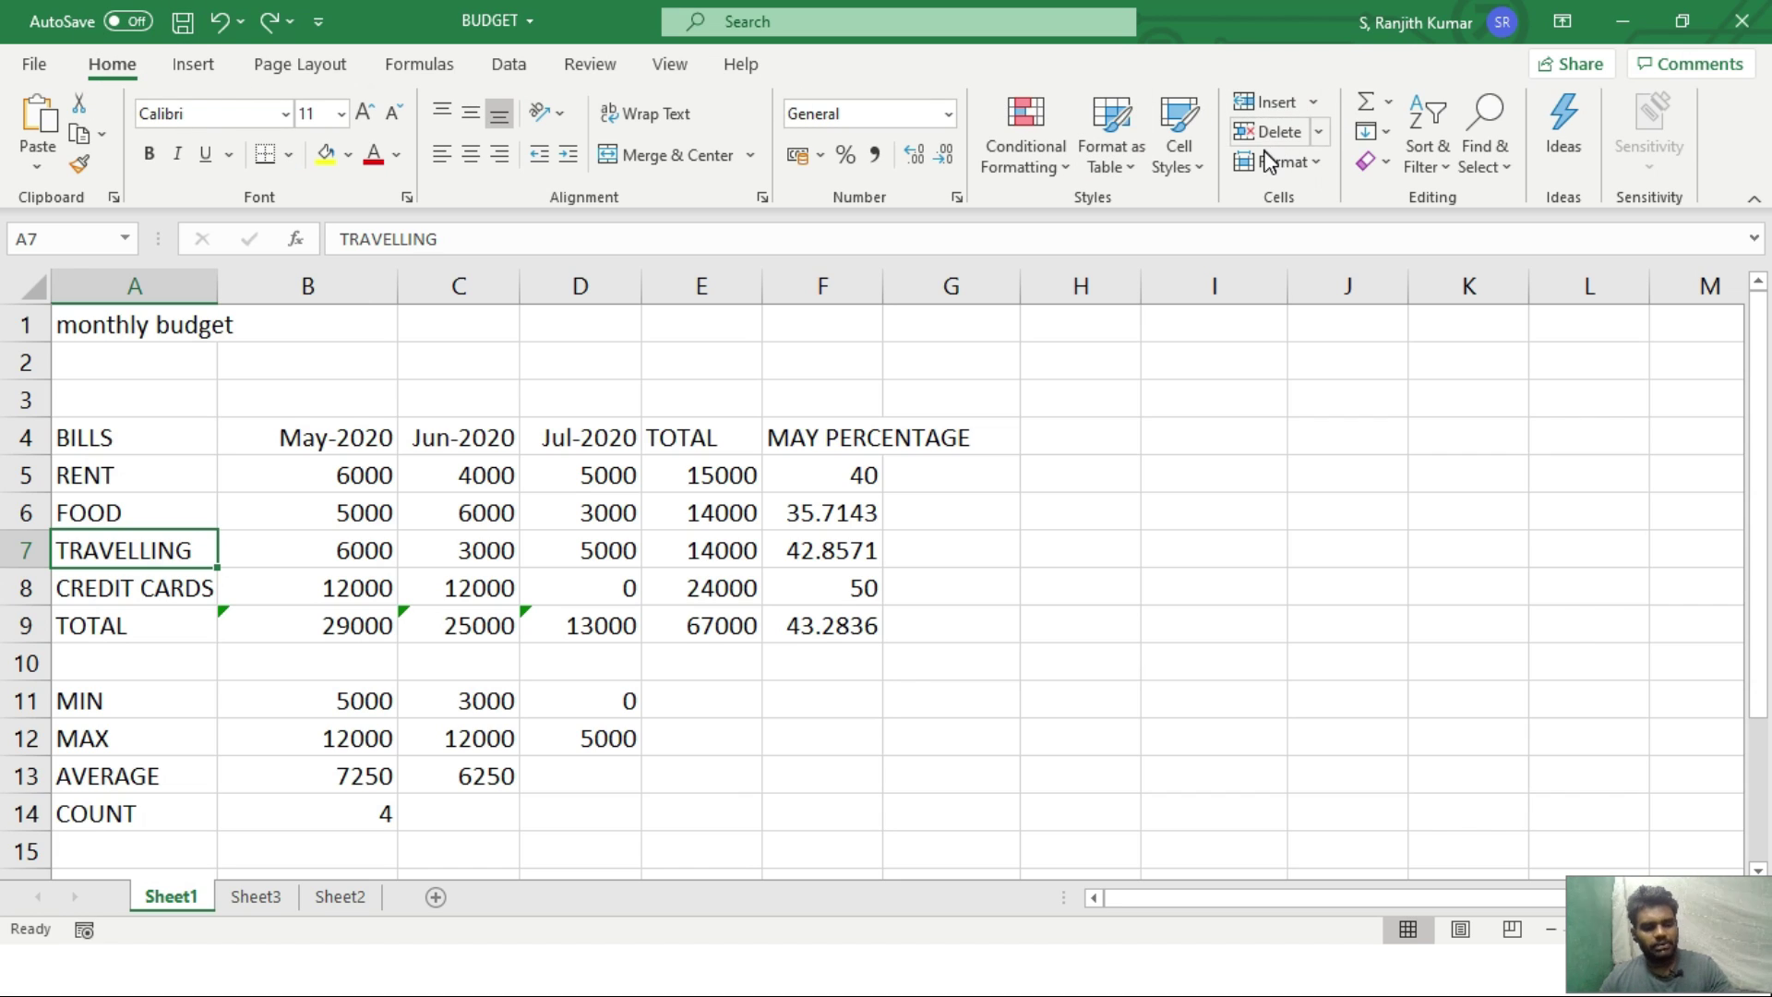
Step: Use Insert Sheet Rows to add a row above TRAVELLING and undo it
mouse_move(1209, 65)
left_mouse_down()
mouse_move(1268, 152)
mouse_move(1353, 214)
left_mouse_up()
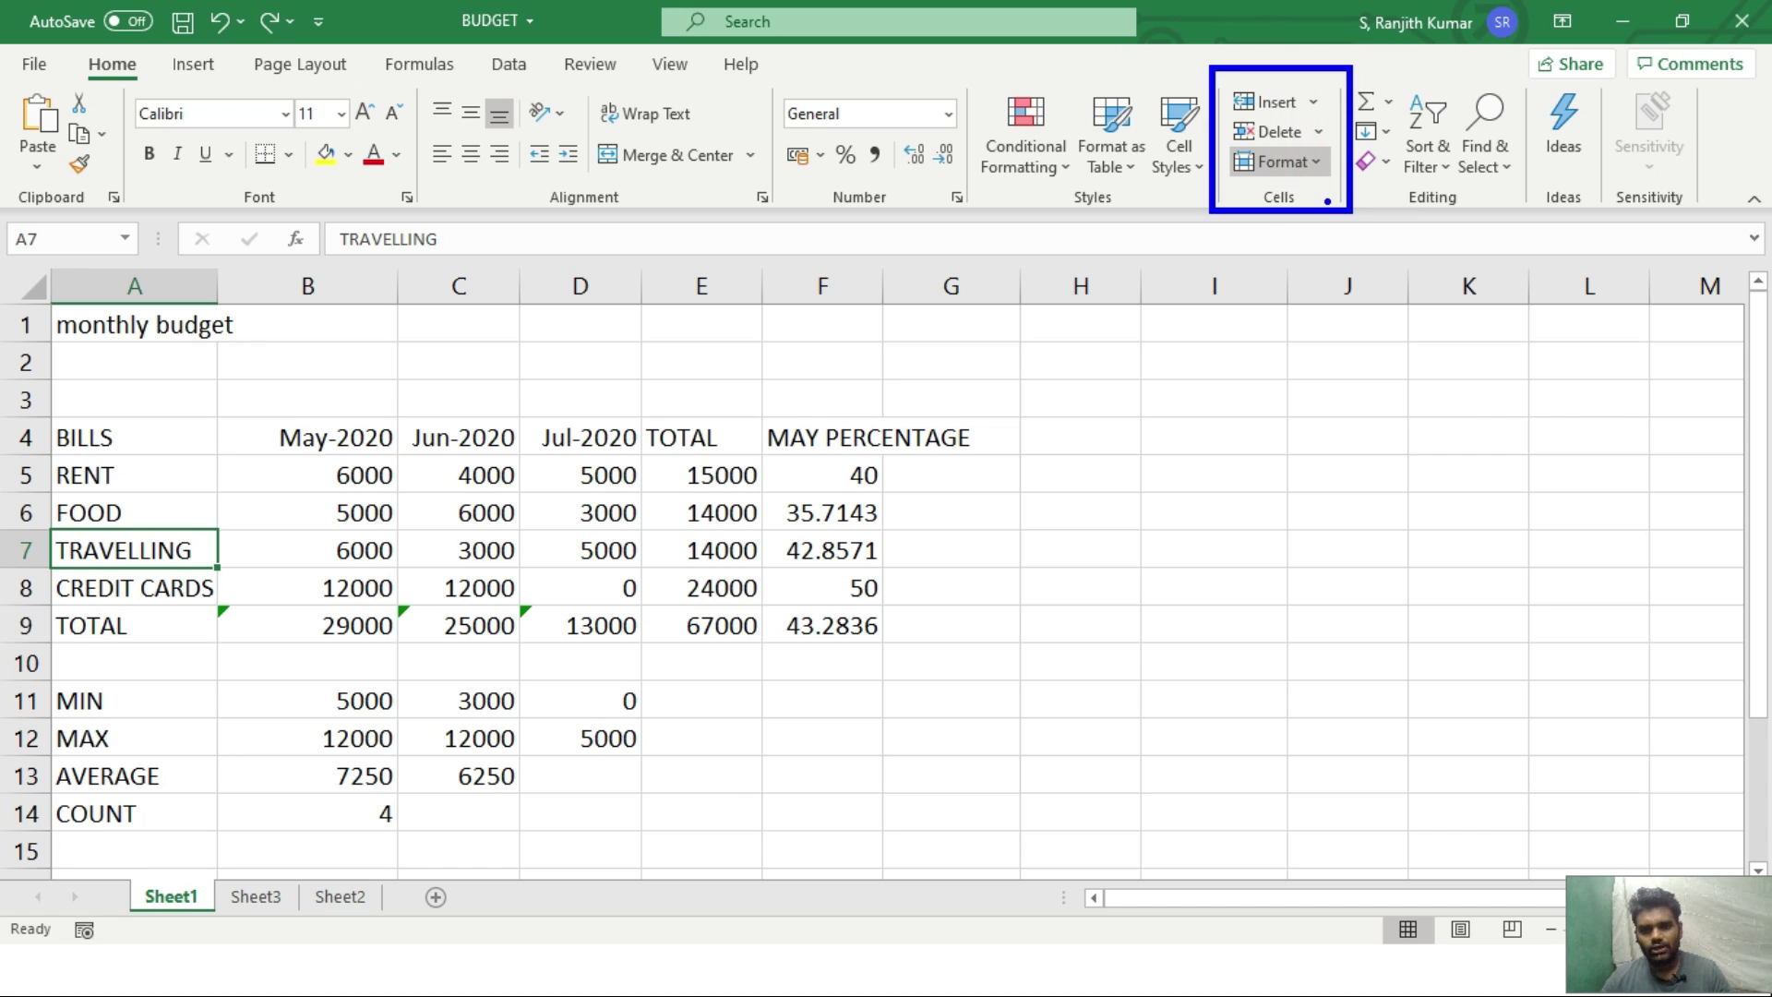
left_click(1316, 104)
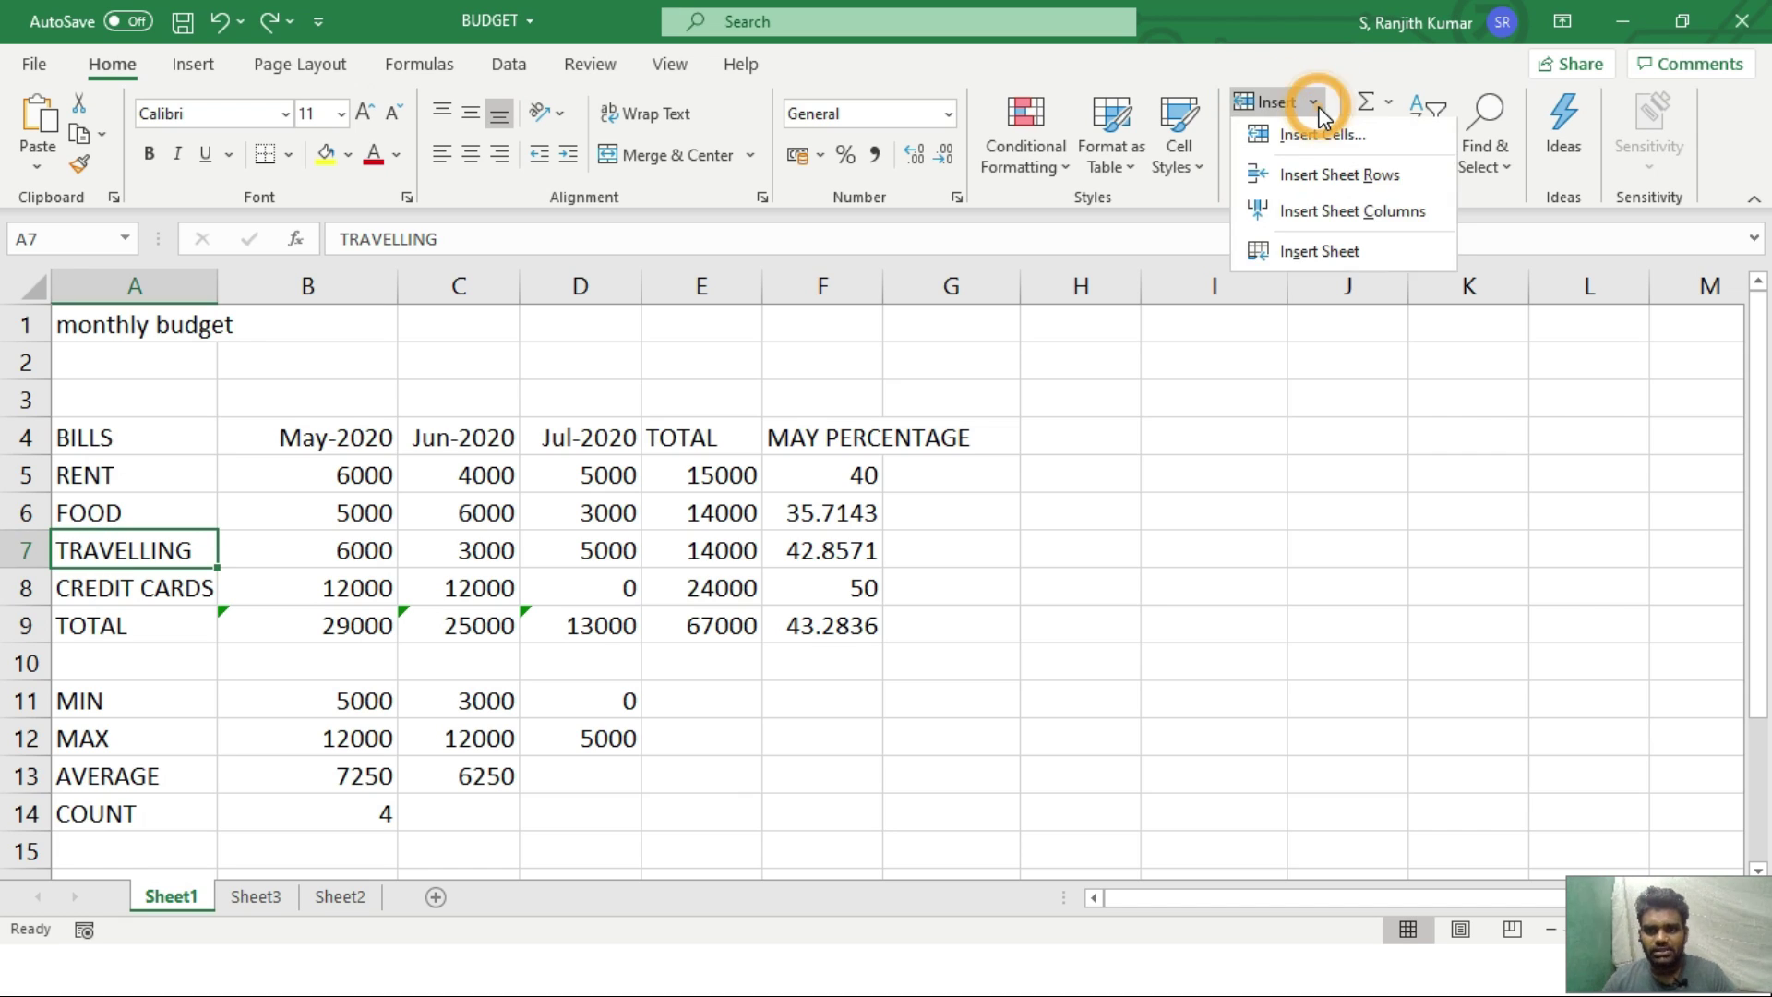
left_click(1327, 177)
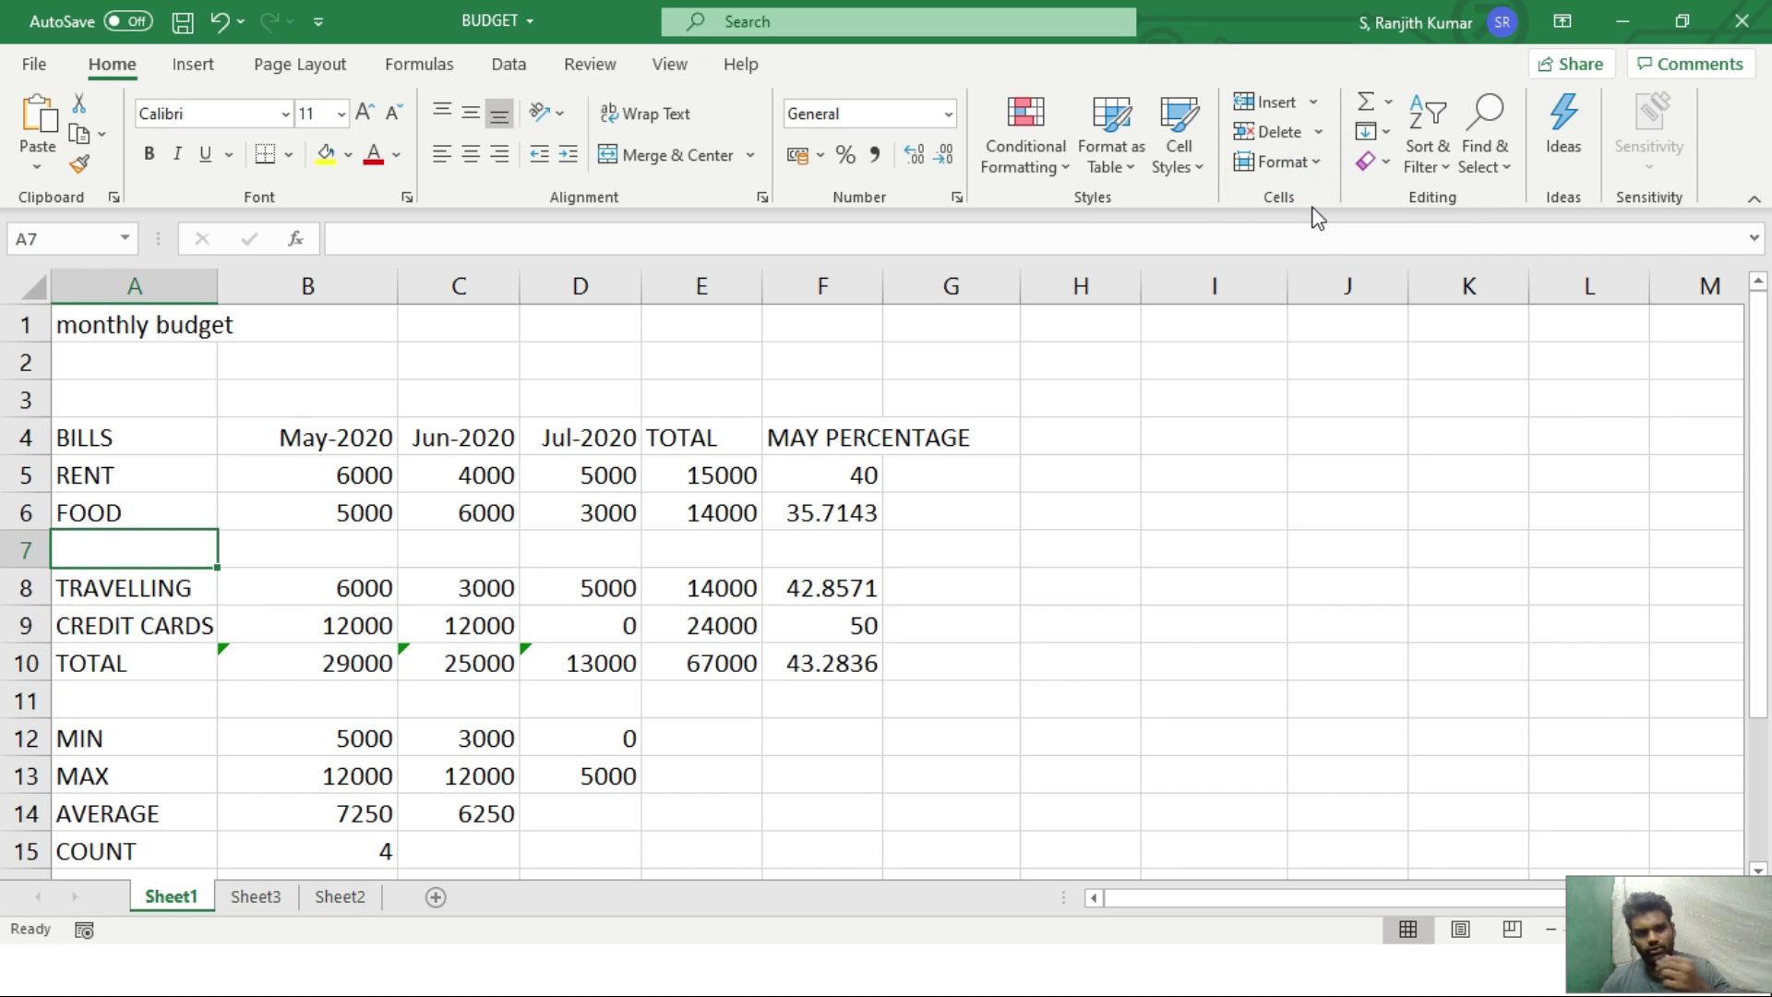
key("ctrl+z")
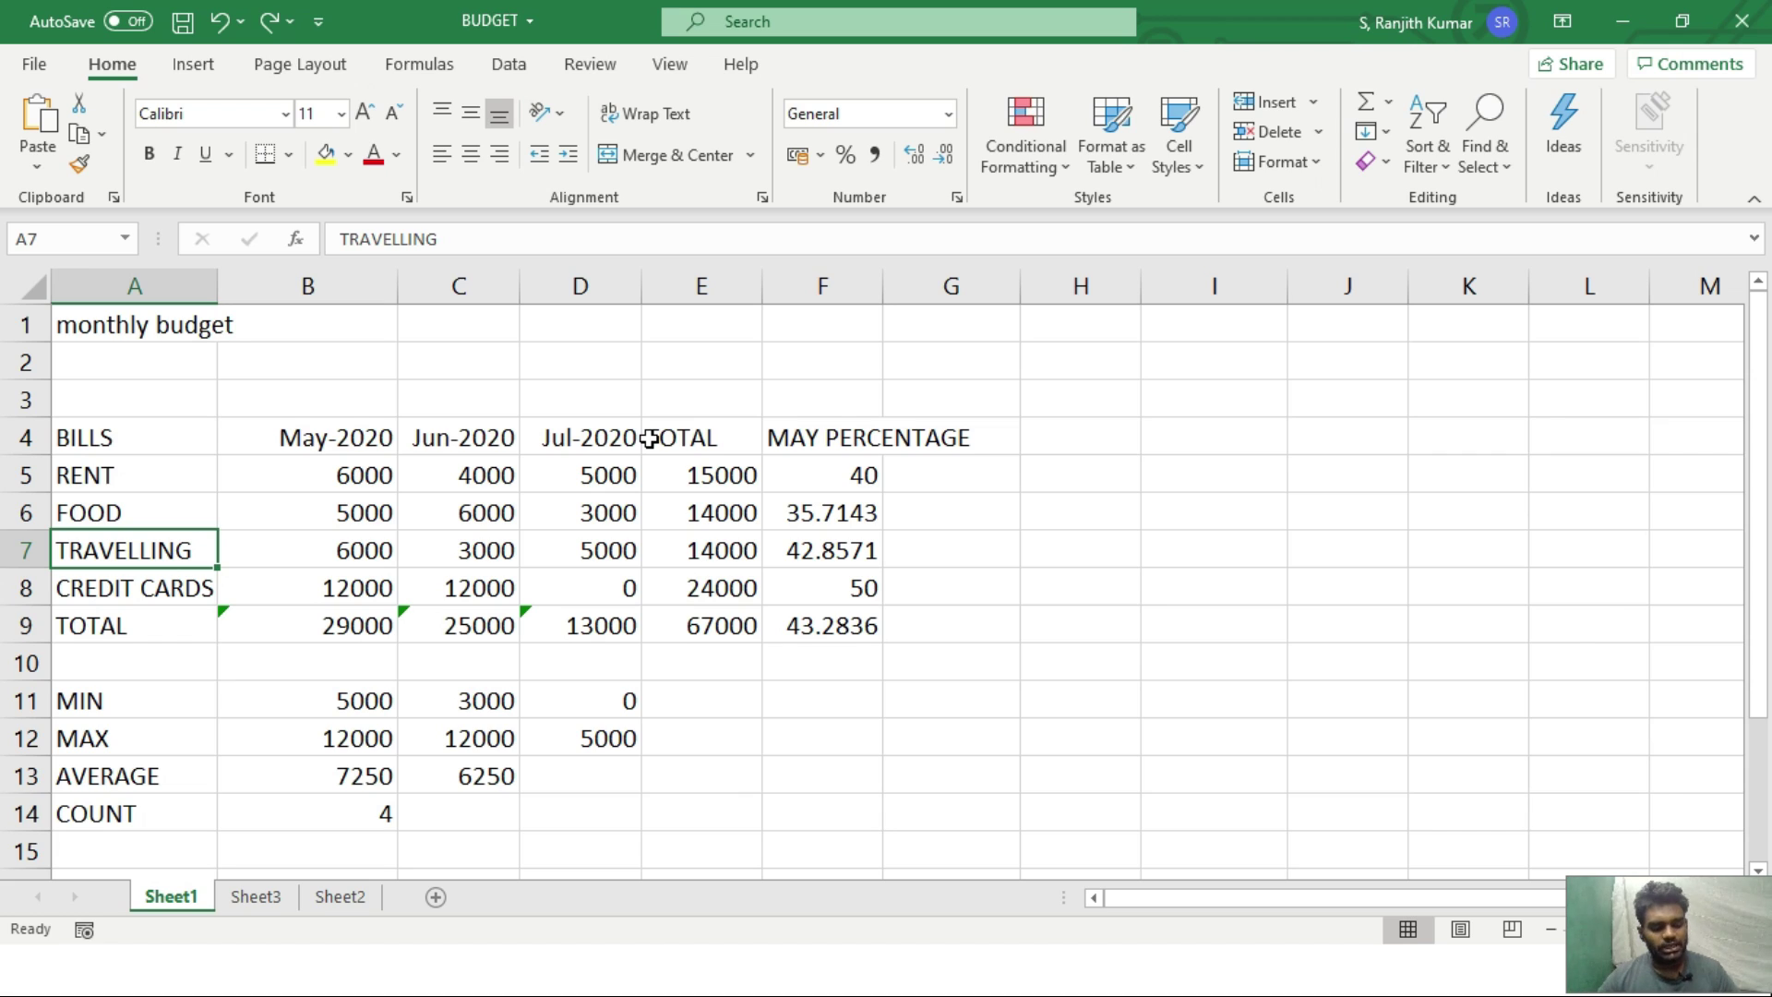
Step: Select the whole TRAVELLING row, insert a blank row above it and label the new row ELECTRICITY in A7
key("shift+space")
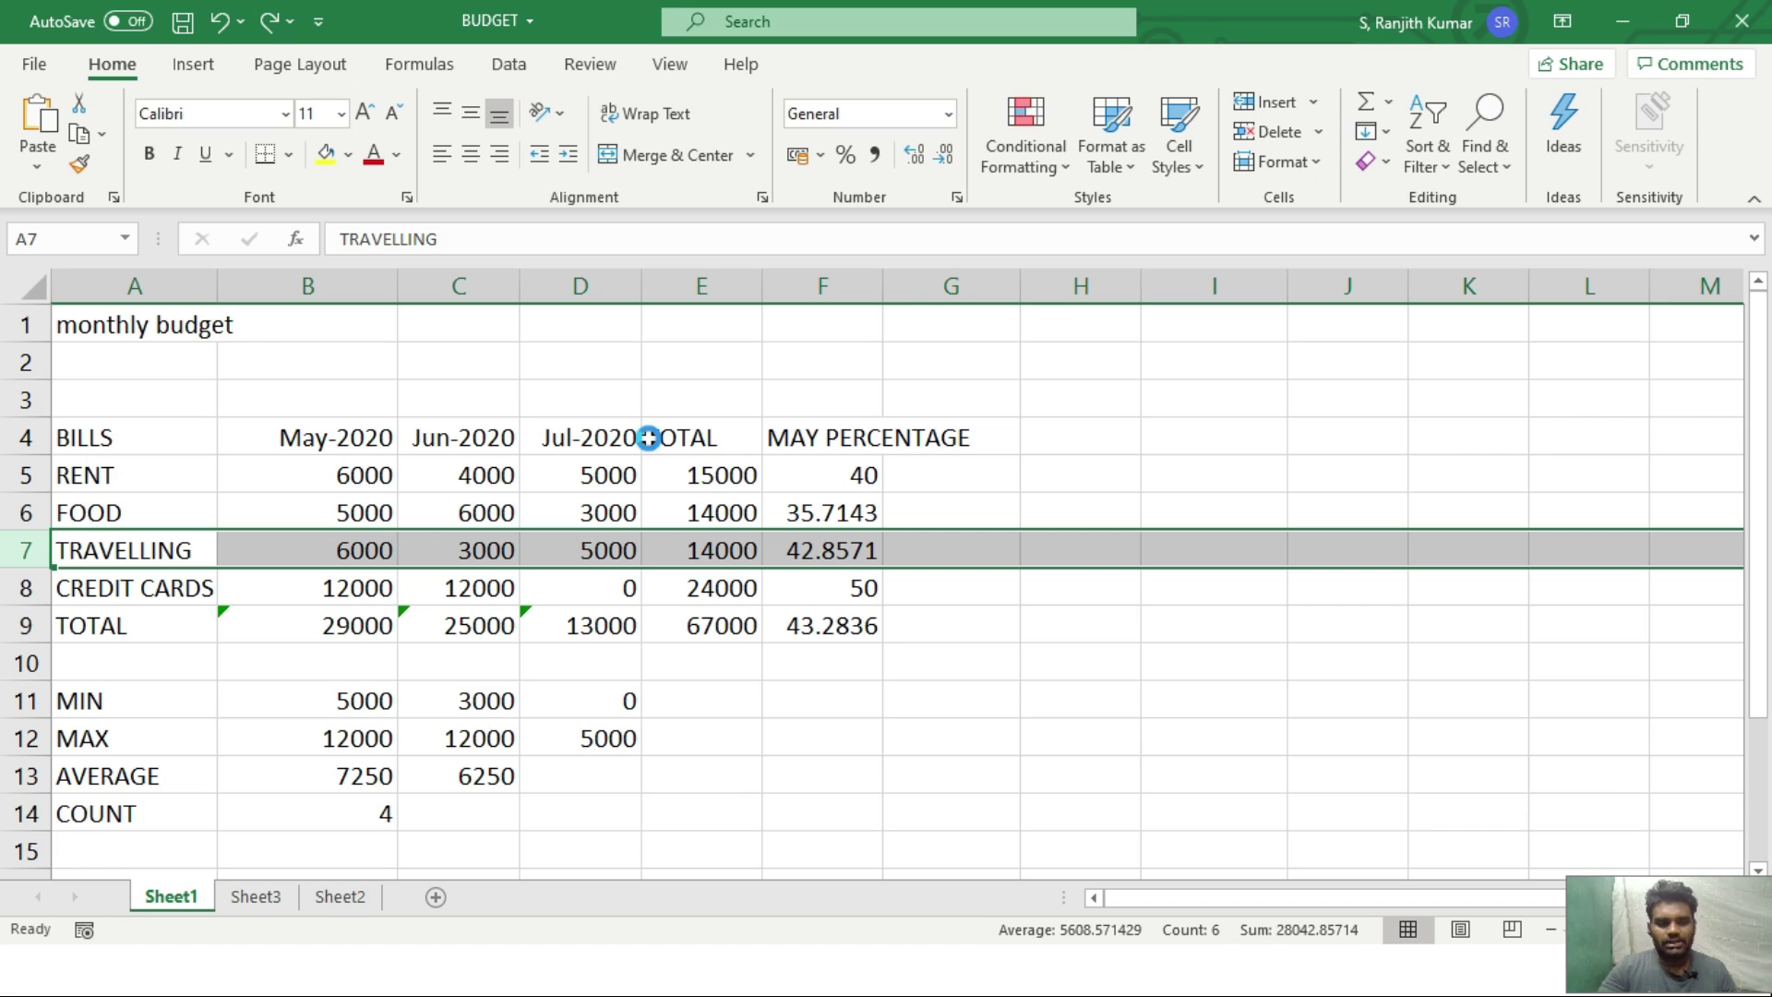
key("ctrl+shift+plus")
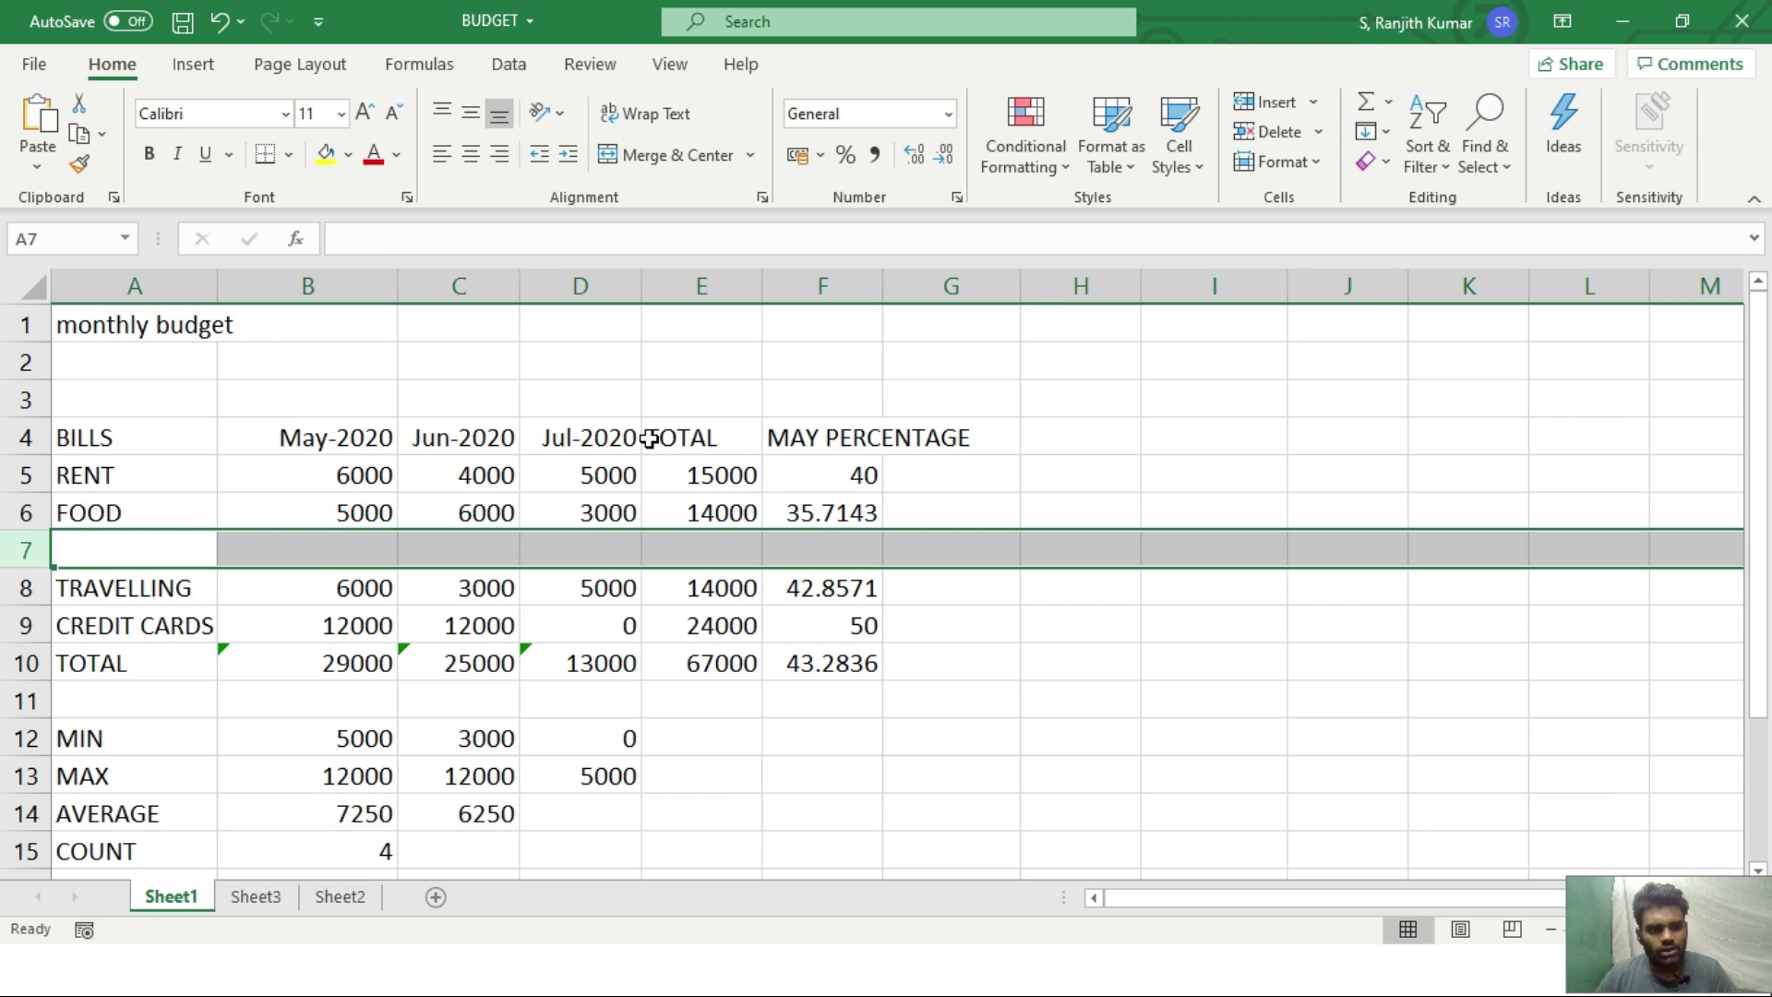
left_click(180, 579)
left_click(186, 557)
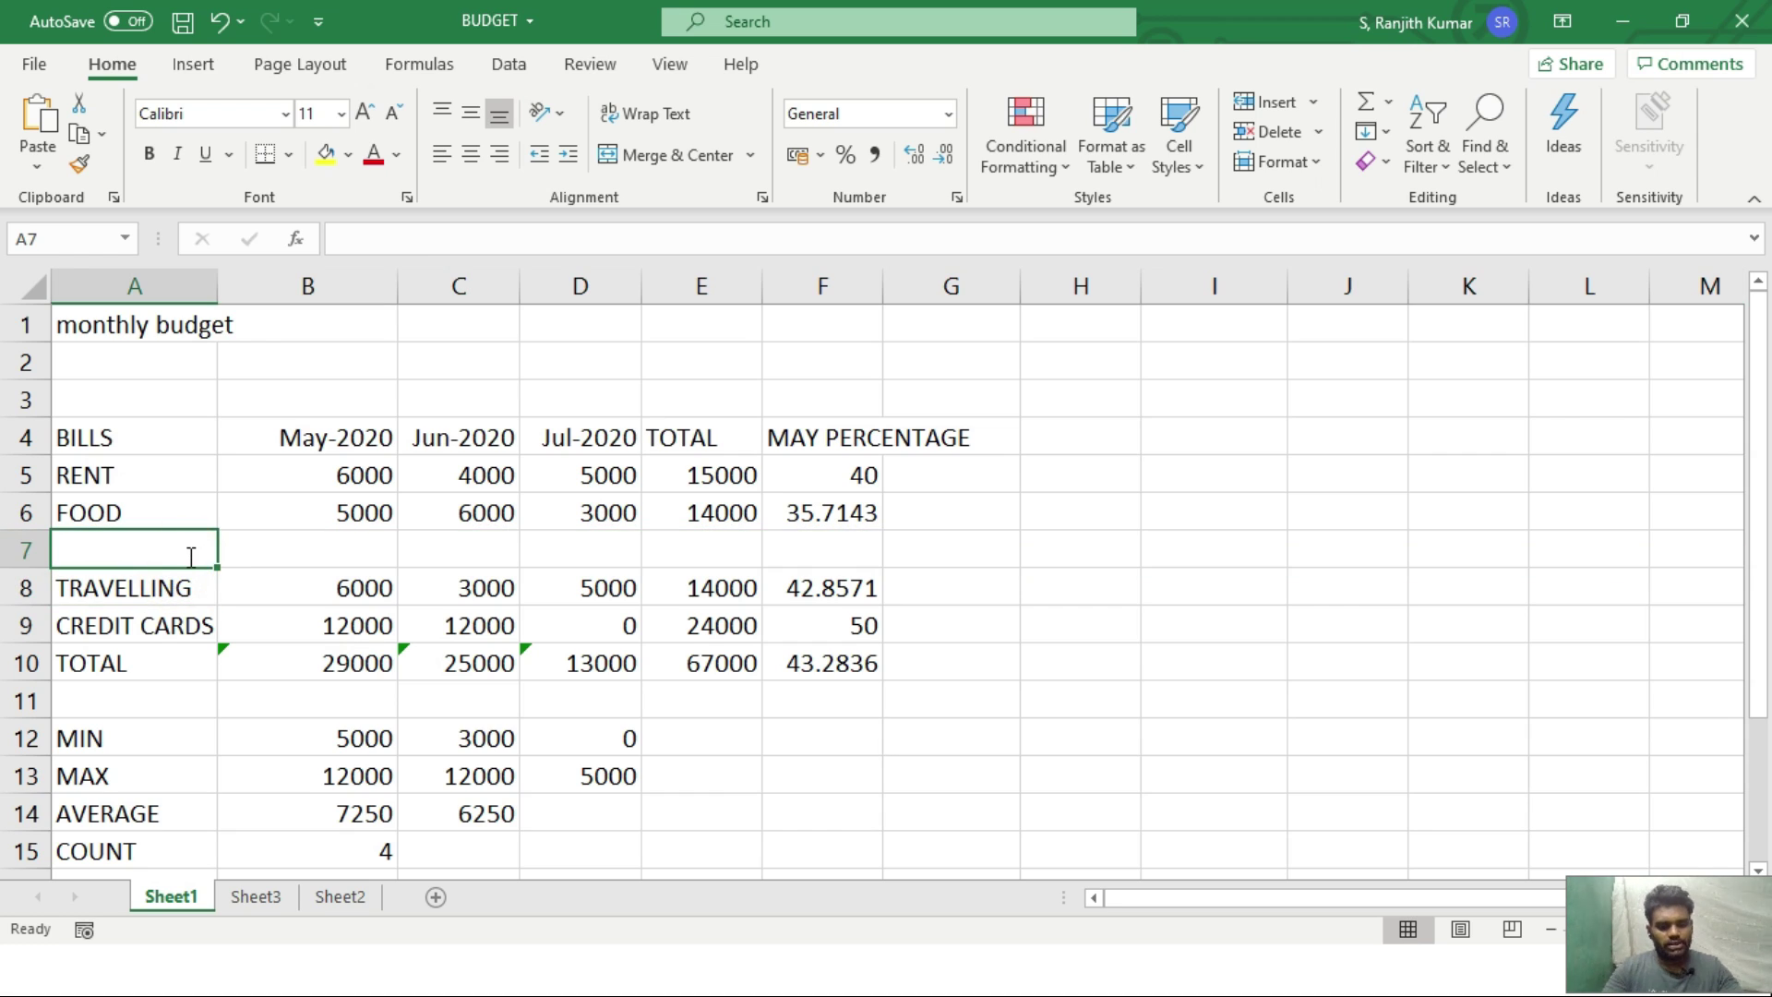
type("ELECTRICITY")
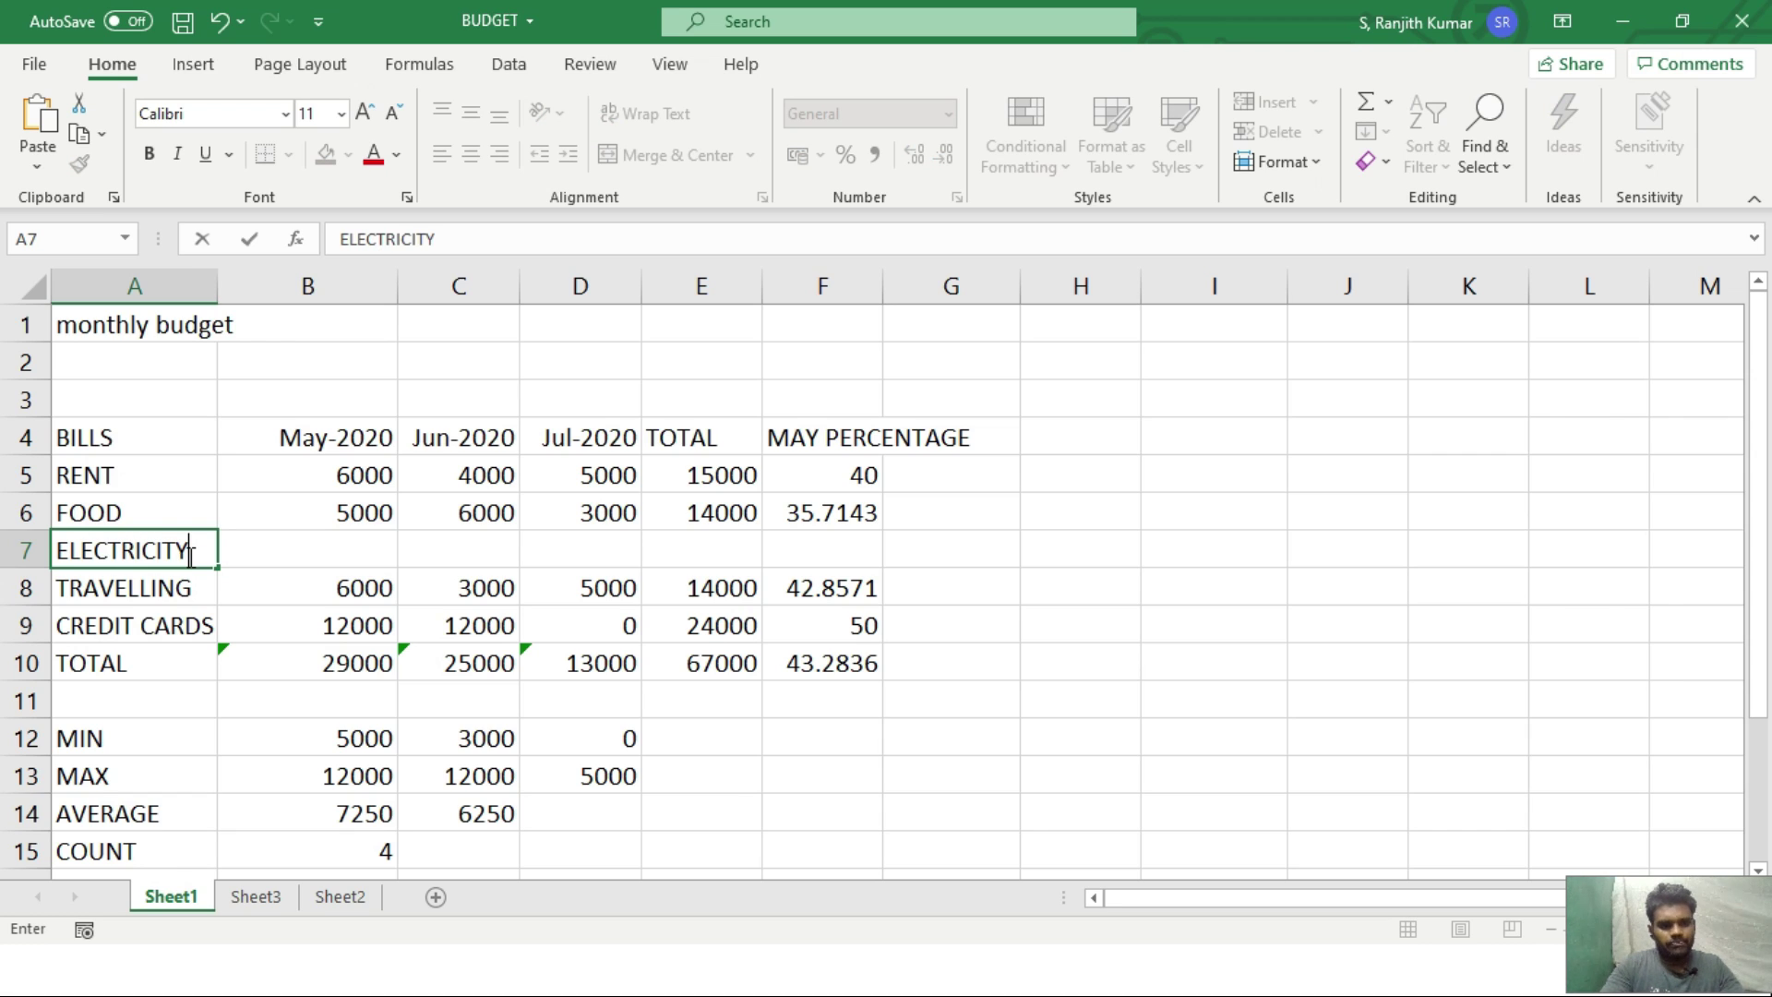
key("Tab")
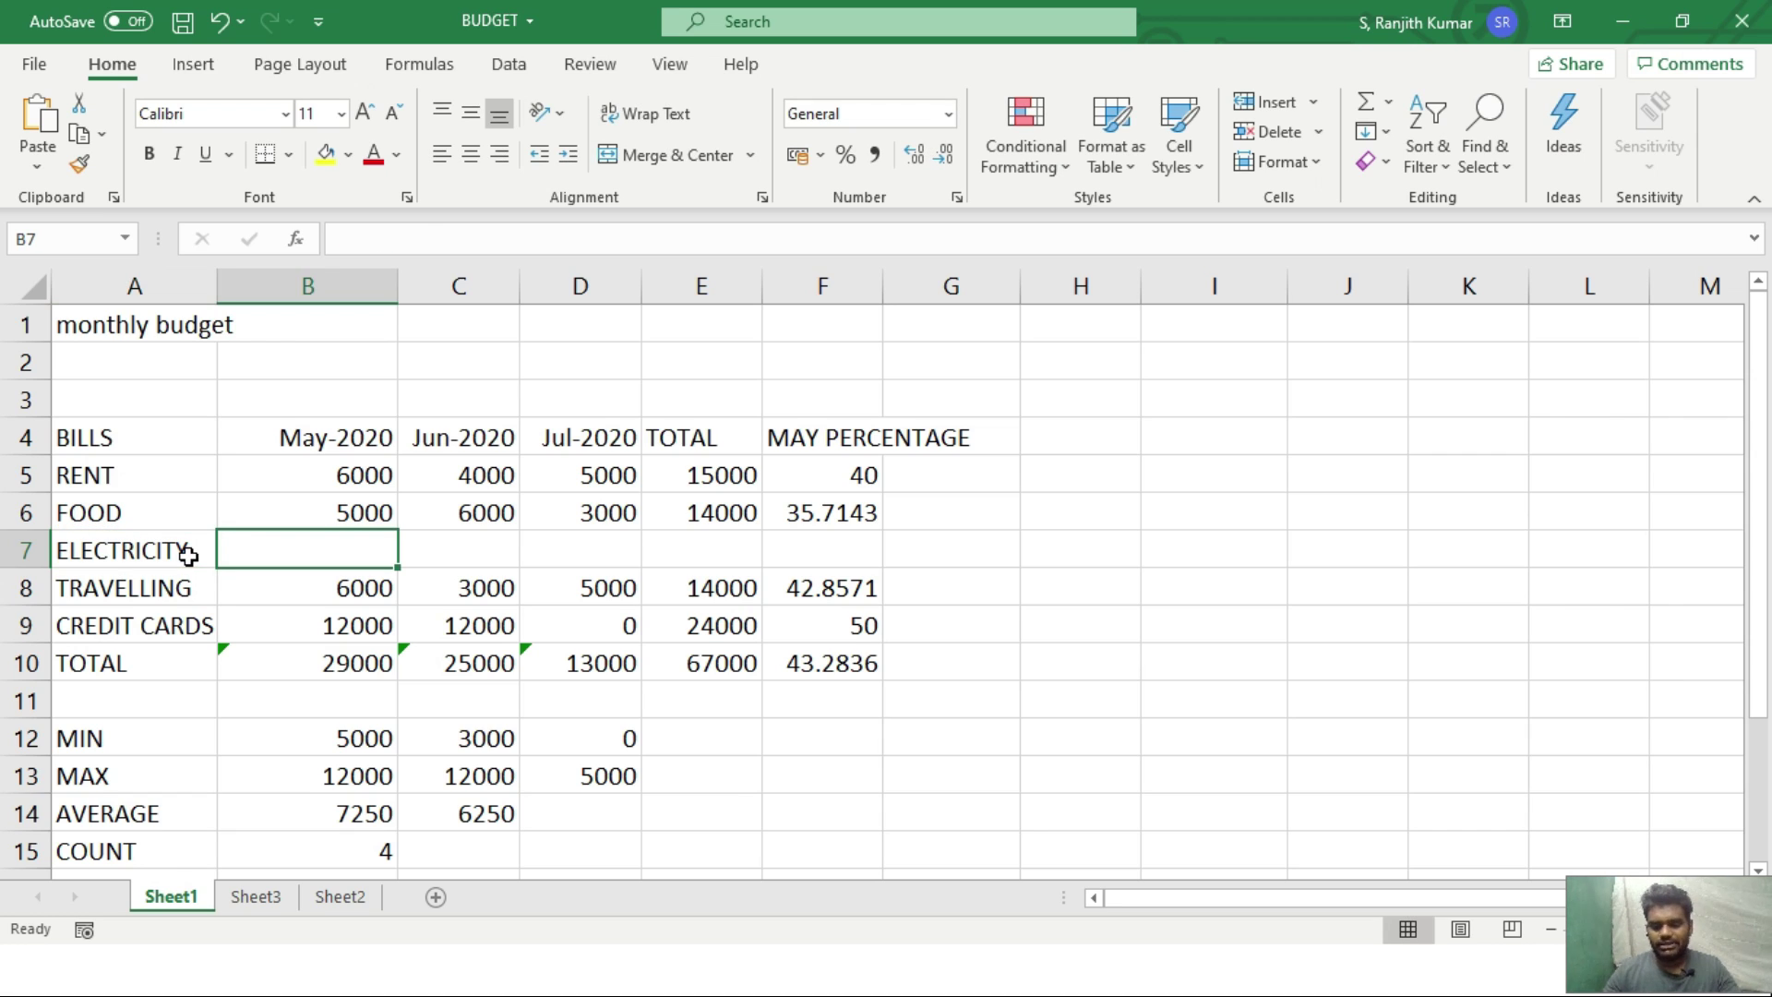
Step: Enter the ELECTRICITY amounts 1200 for May-2020, 1200 for Jun-2020 and 1400 for Jul-2020
type("1200")
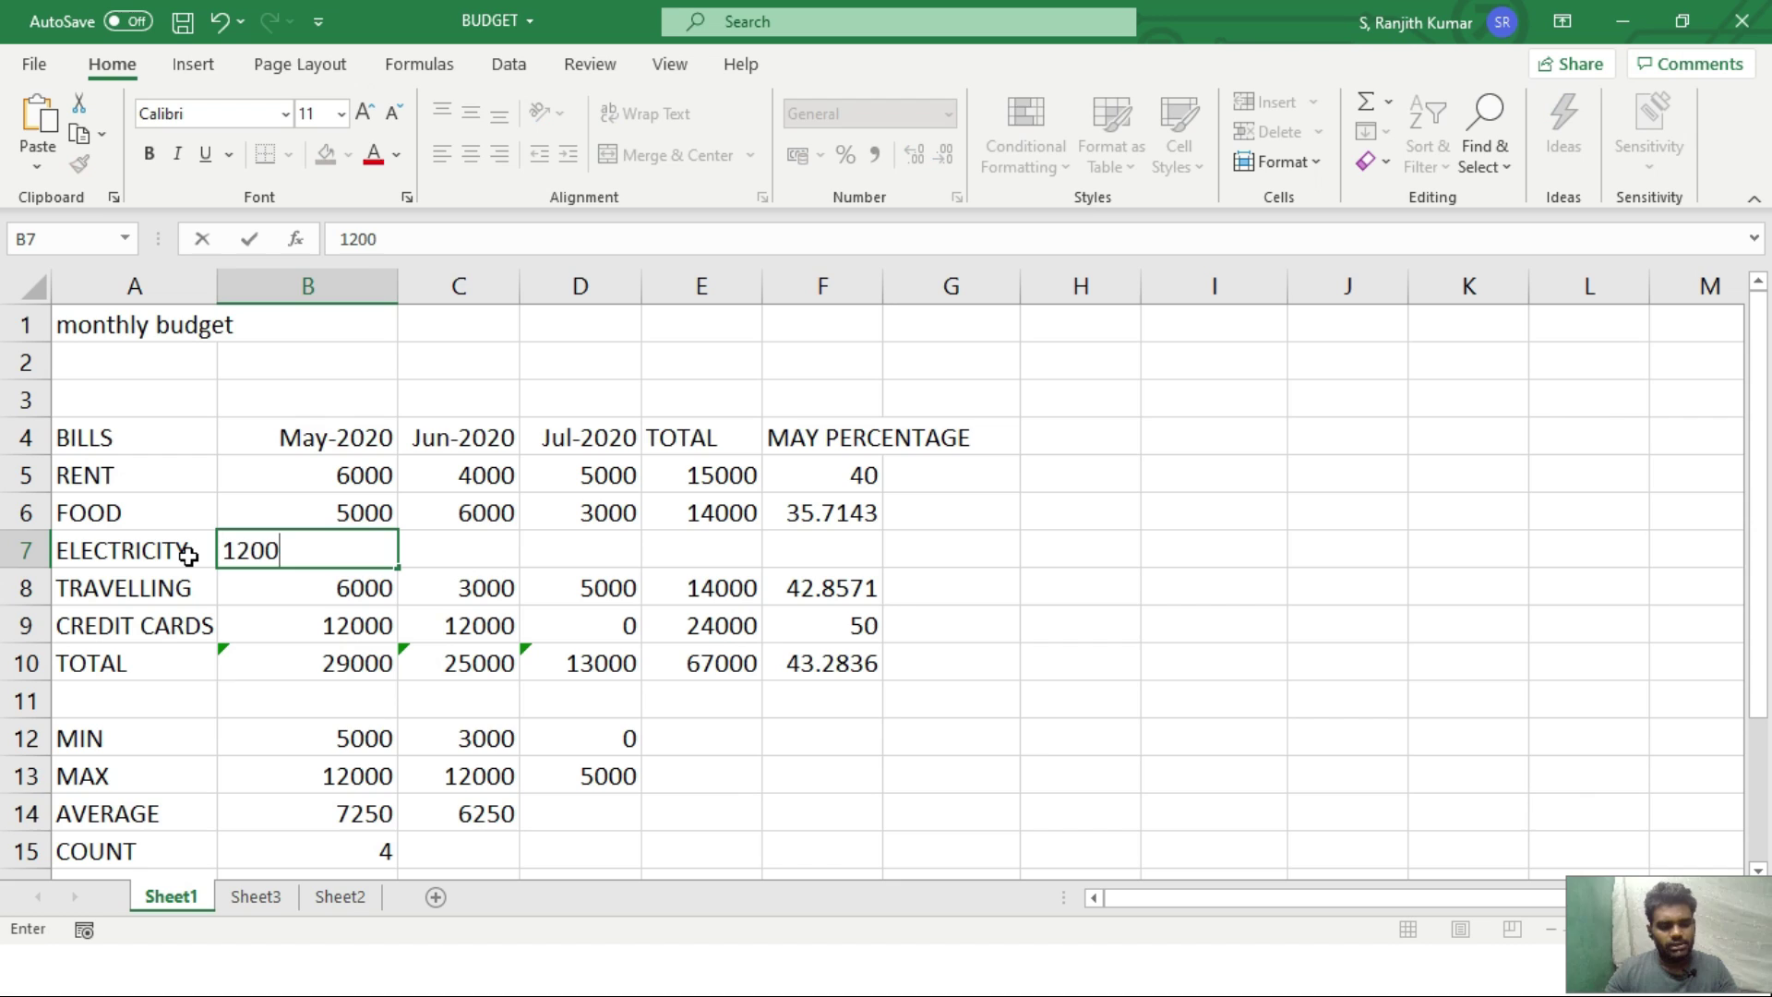
key("Tab")
type("1200")
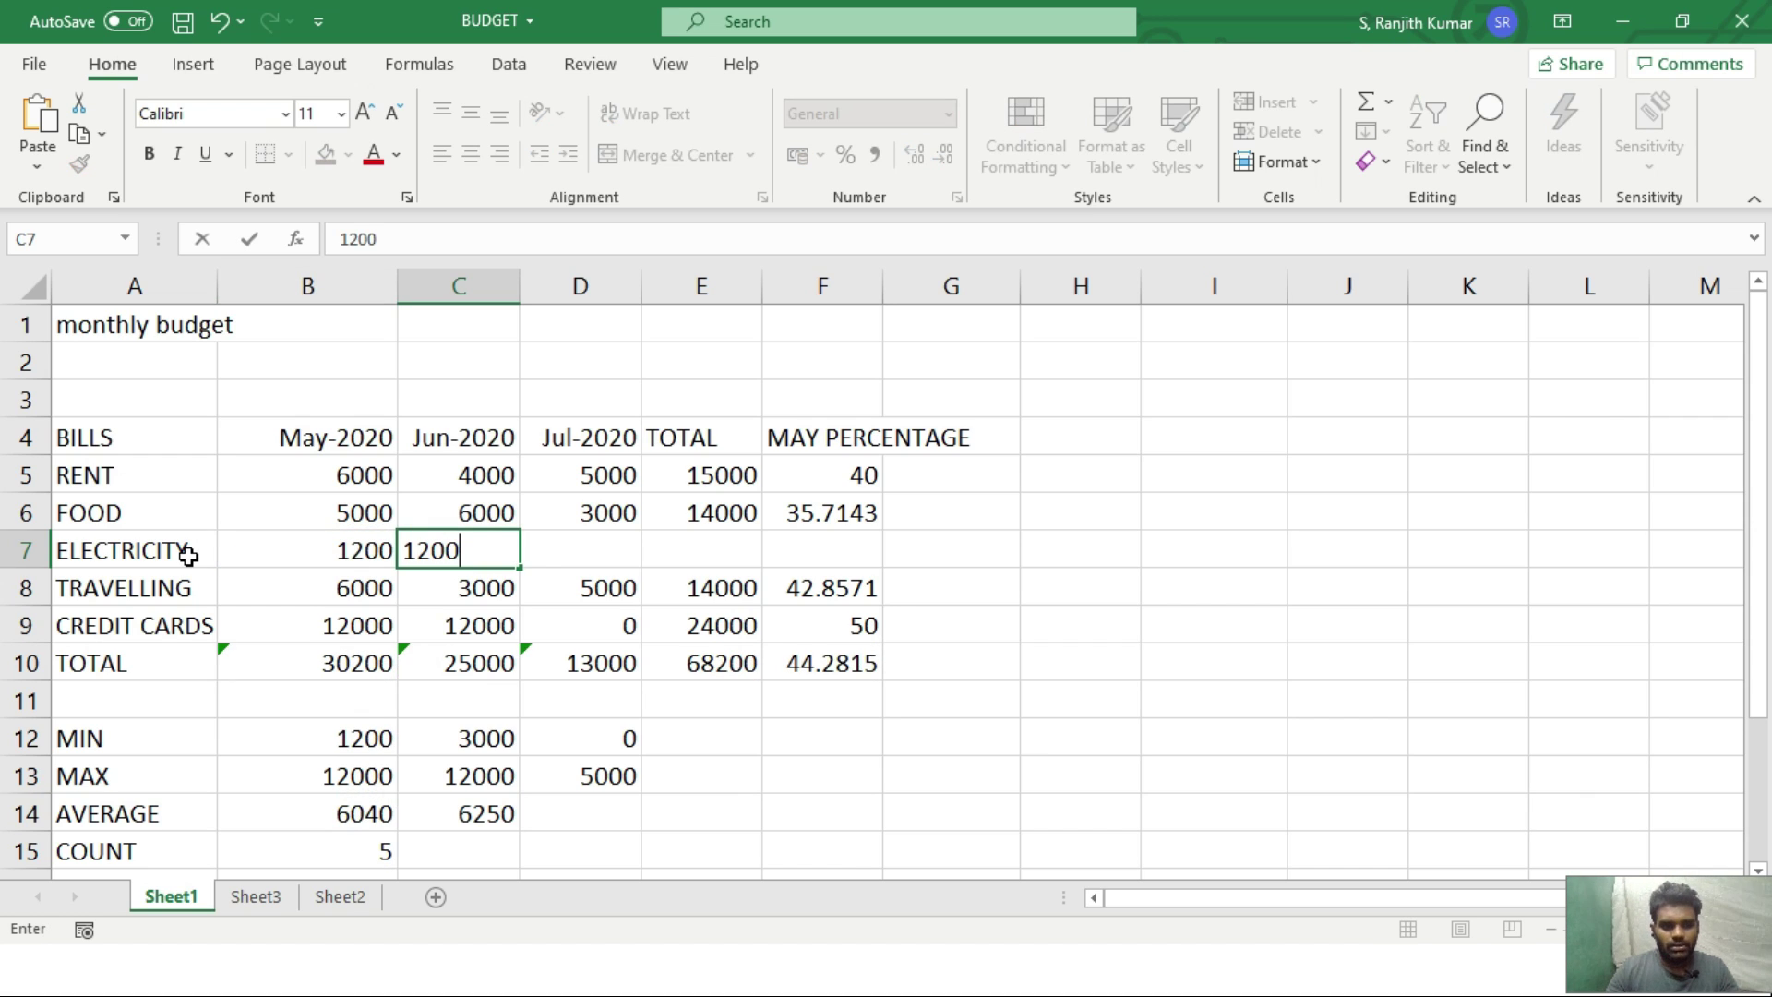
key("Tab")
type("1400")
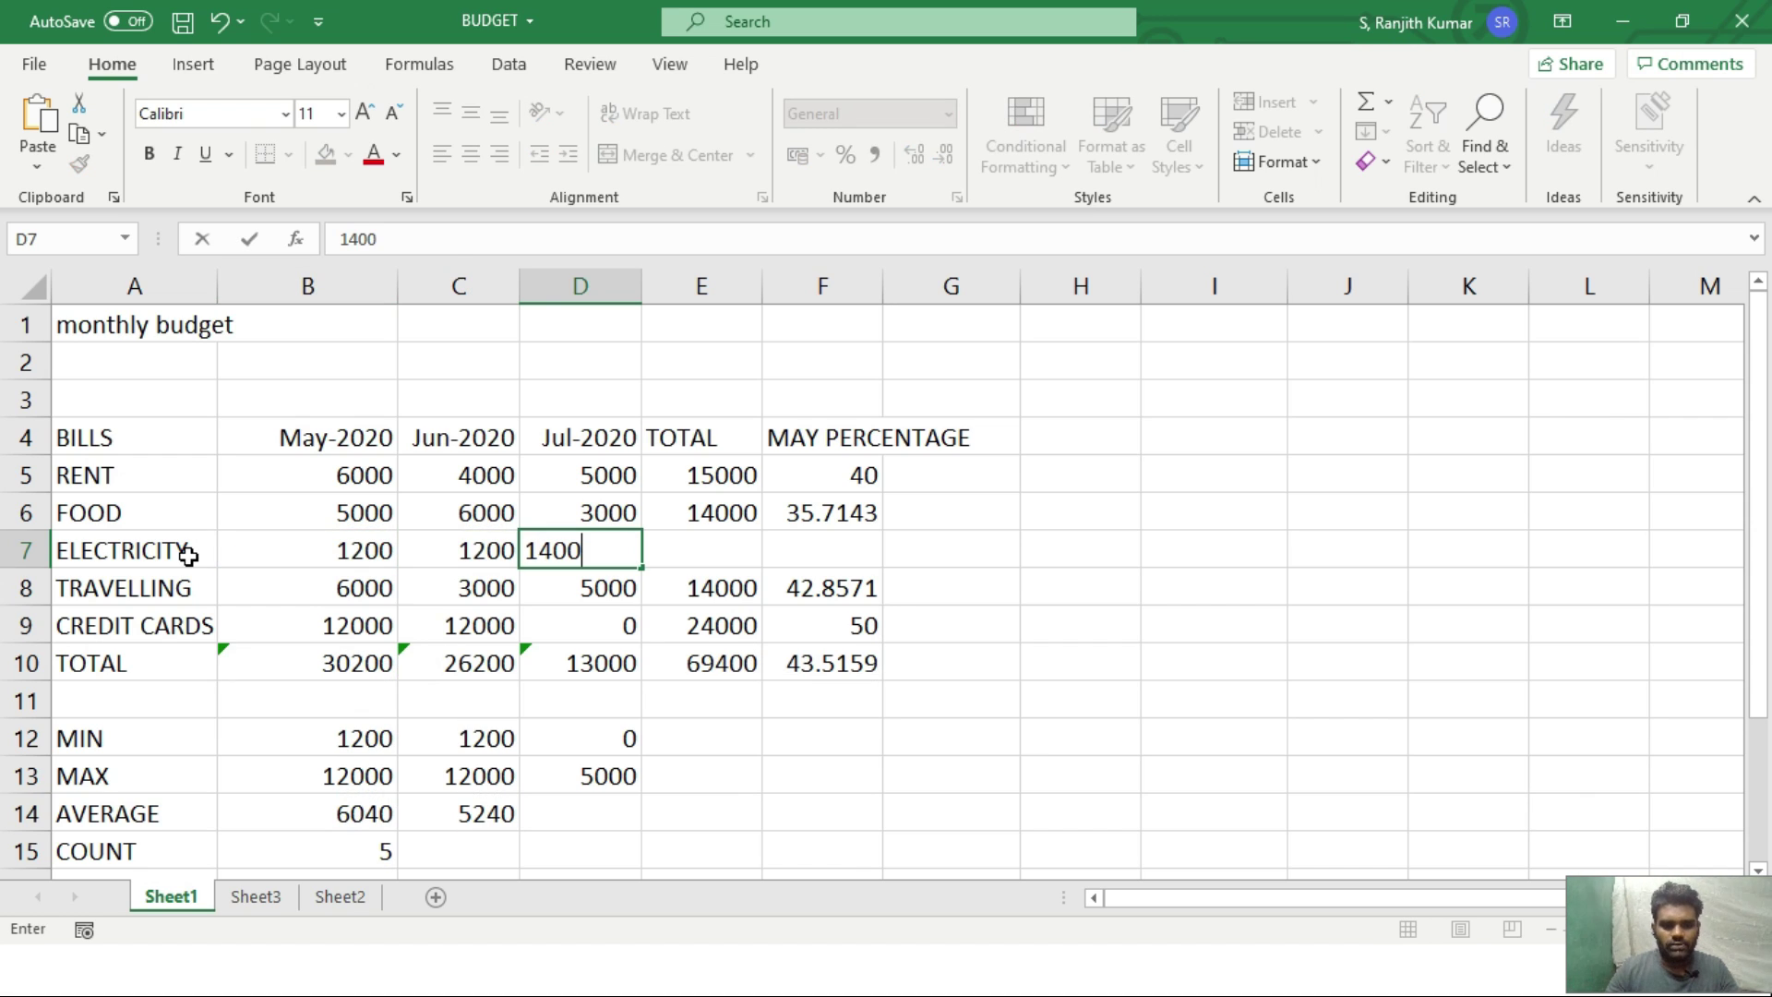
key("Tab")
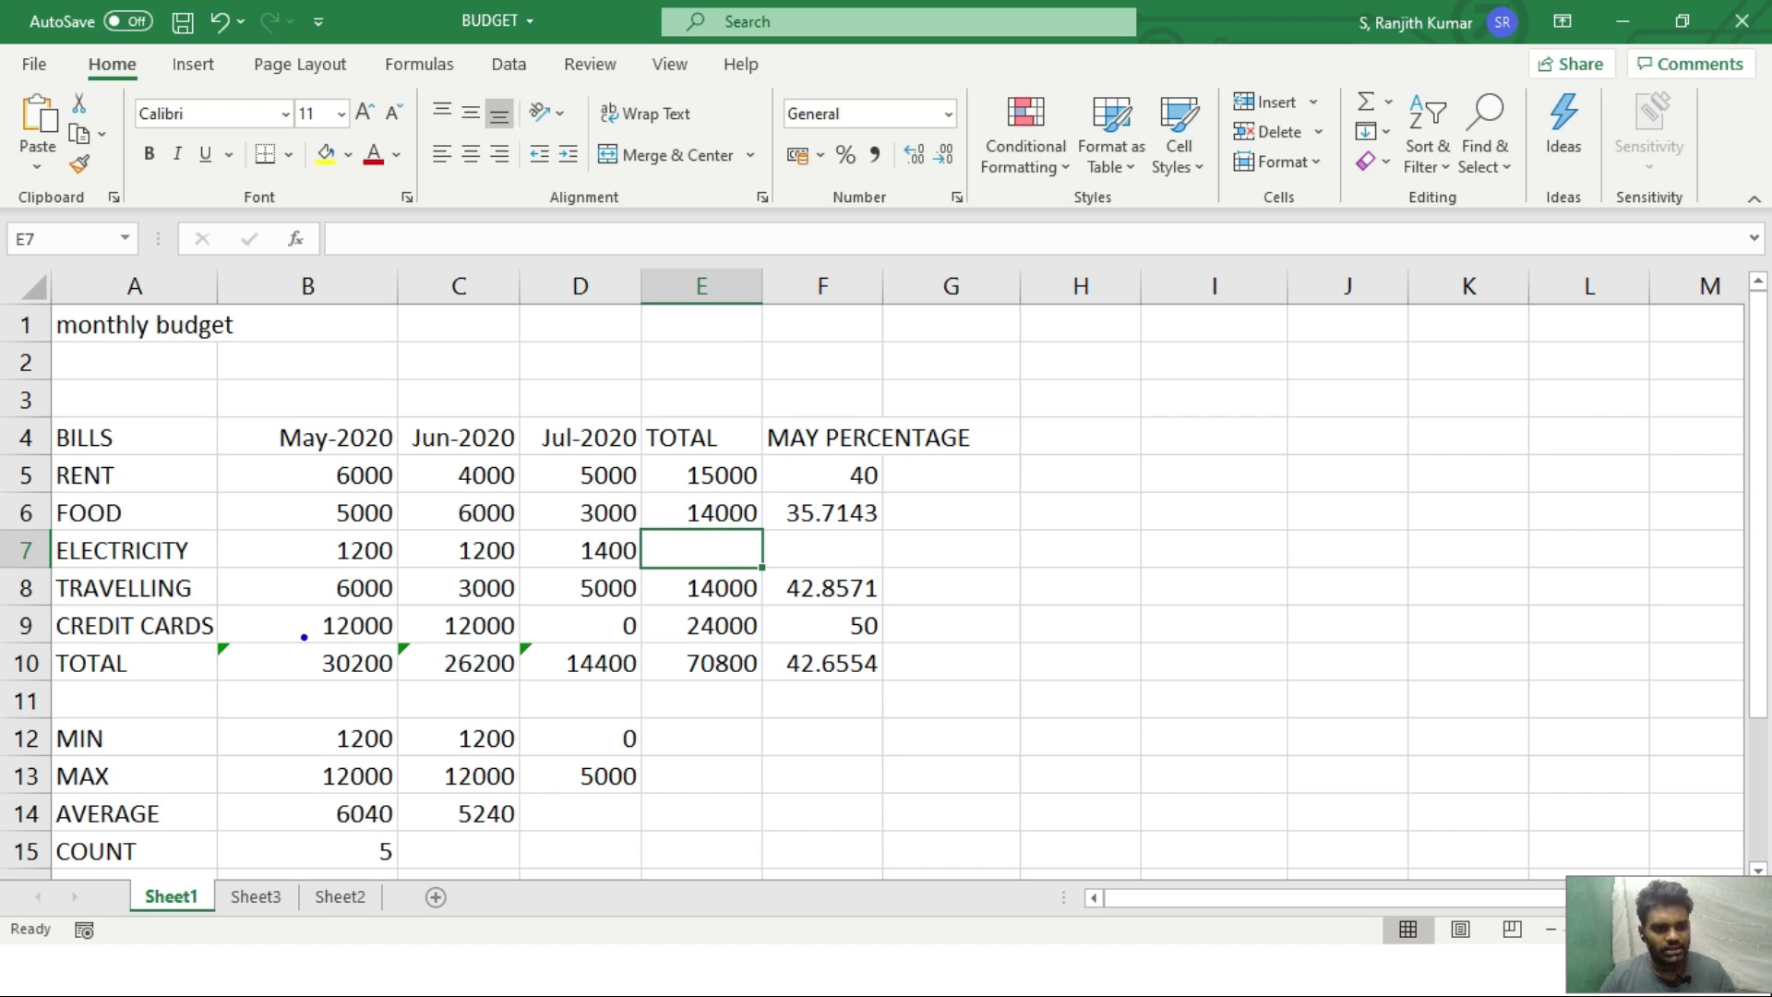
Step: Inspect the monthly totals, the formula in the May-2020 TOTAL cell and the May-2020 ELECTRICITY amount
mouse_move(191, 636)
left_mouse_down()
mouse_move(646, 688)
mouse_move(923, 688)
mouse_move(744, 701)
mouse_move(775, 699)
left_mouse_up()
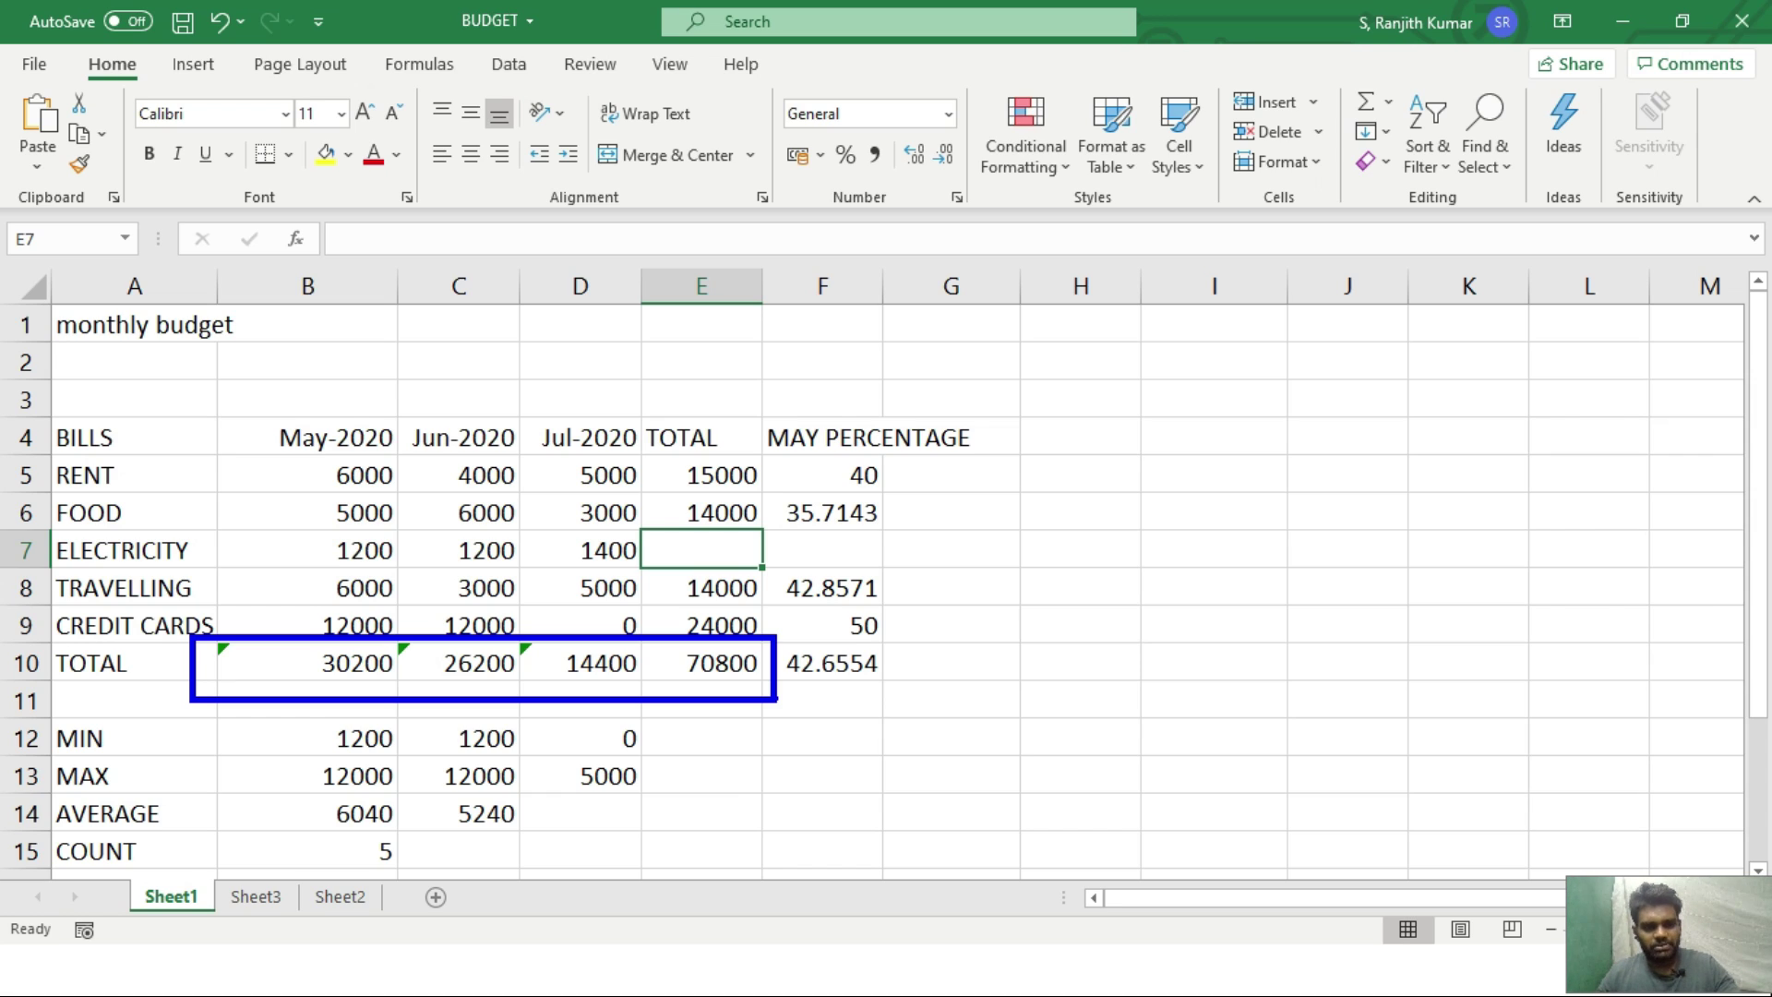
key("Escape")
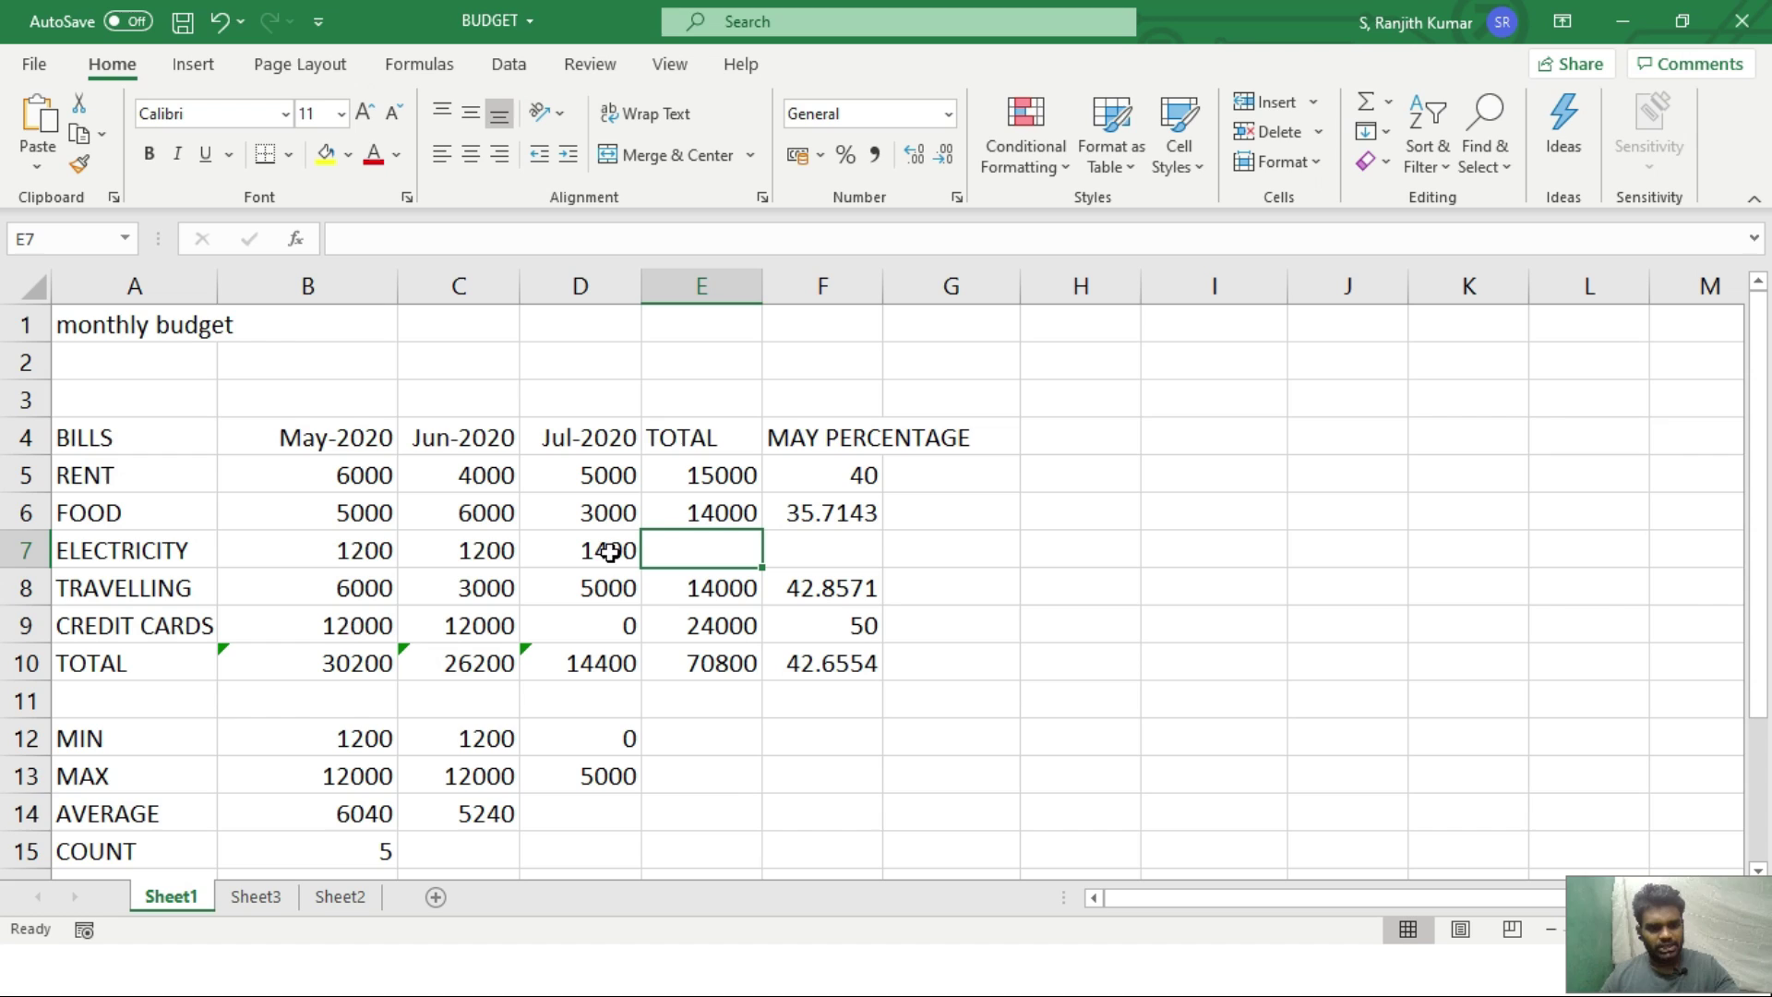
left_click(360, 663)
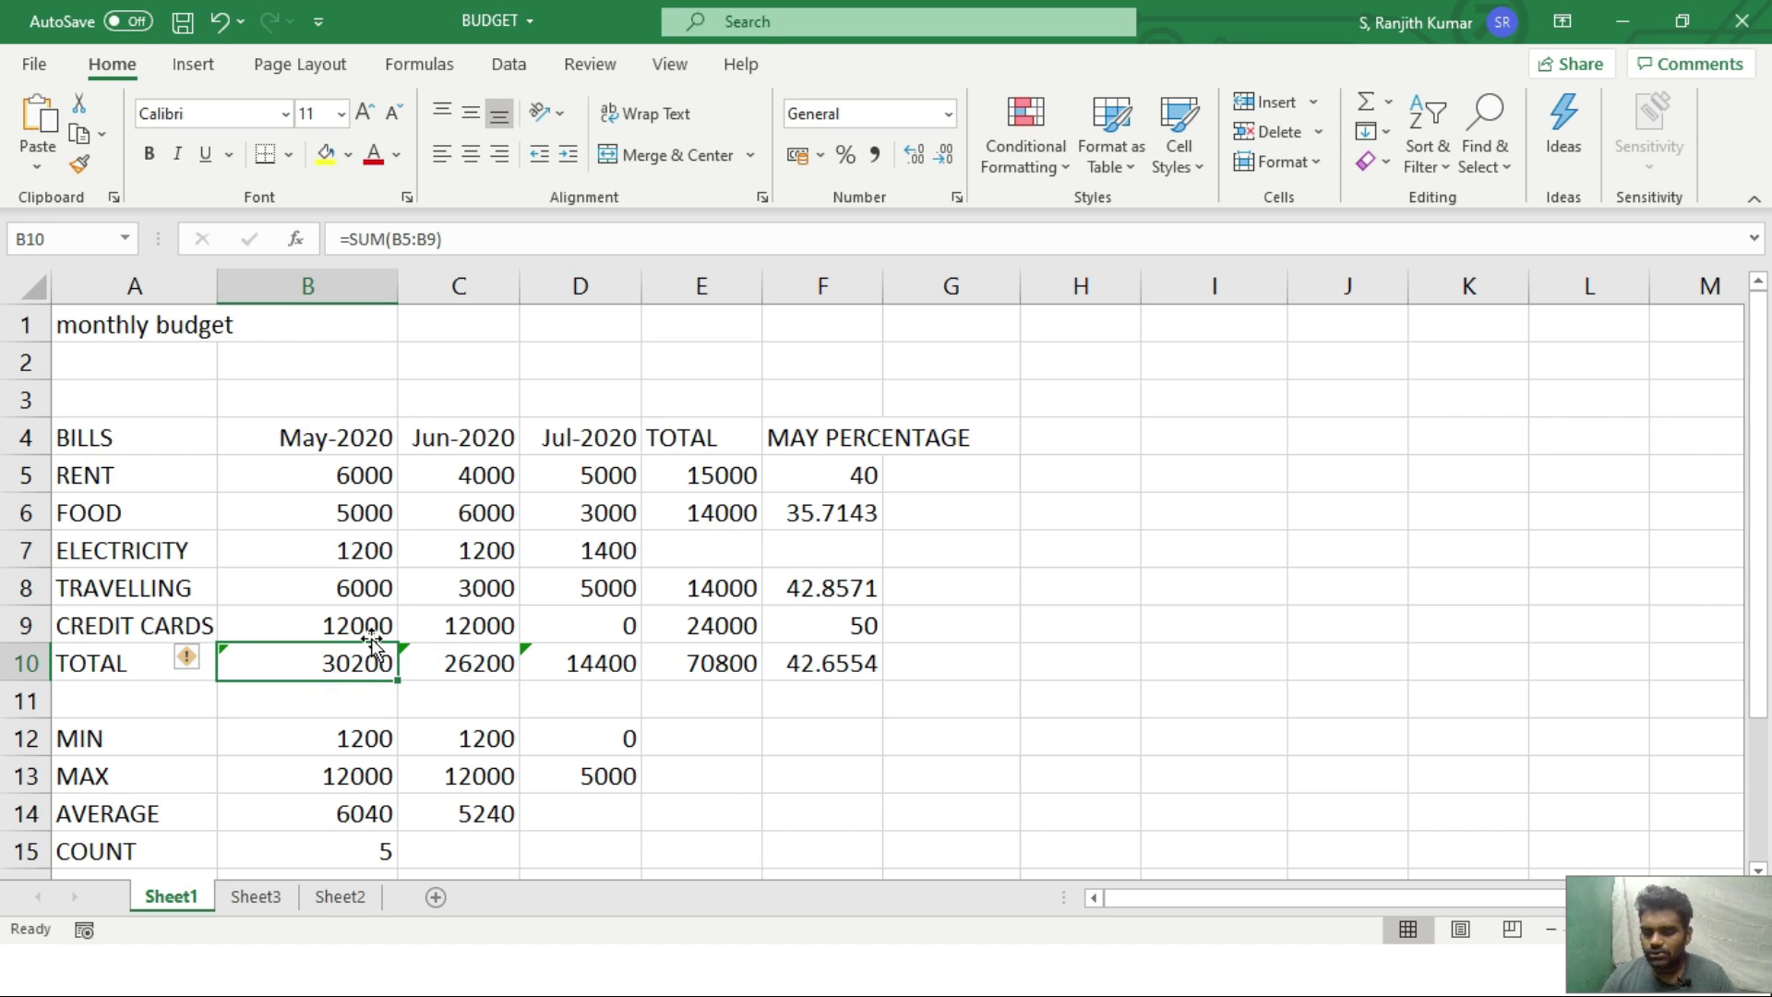
left_click(367, 553)
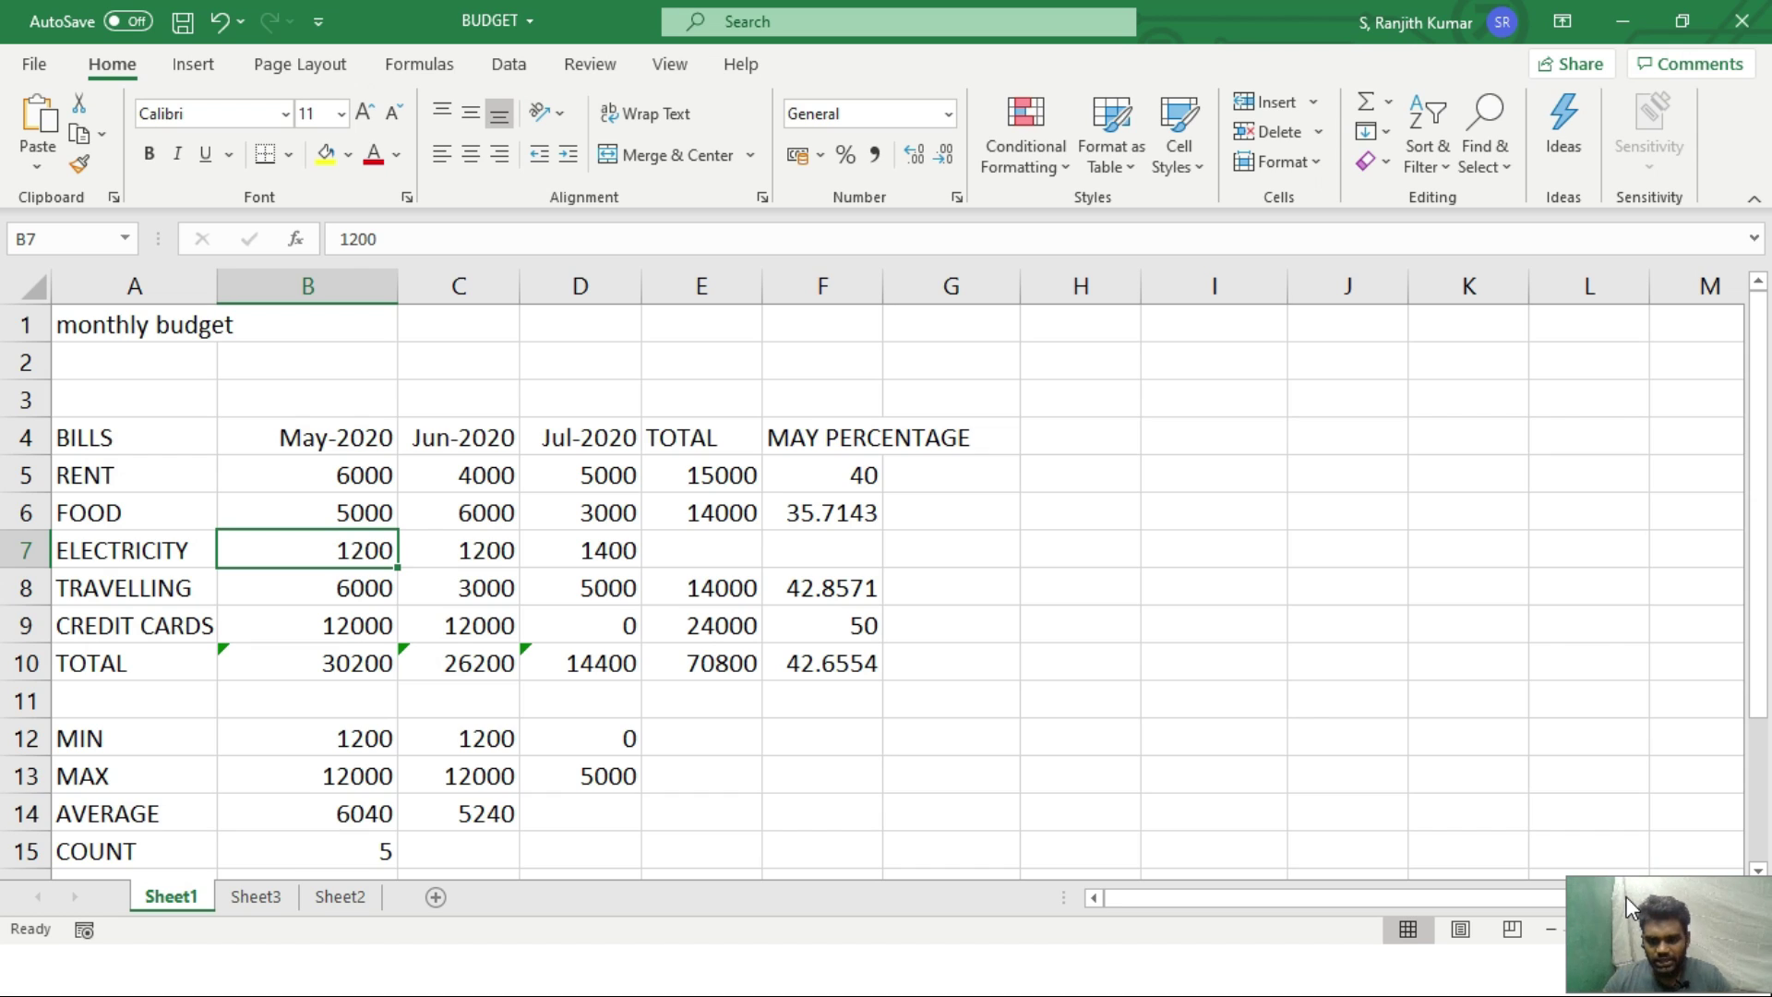
left_click_drag(1626, 895, 1540, 604)
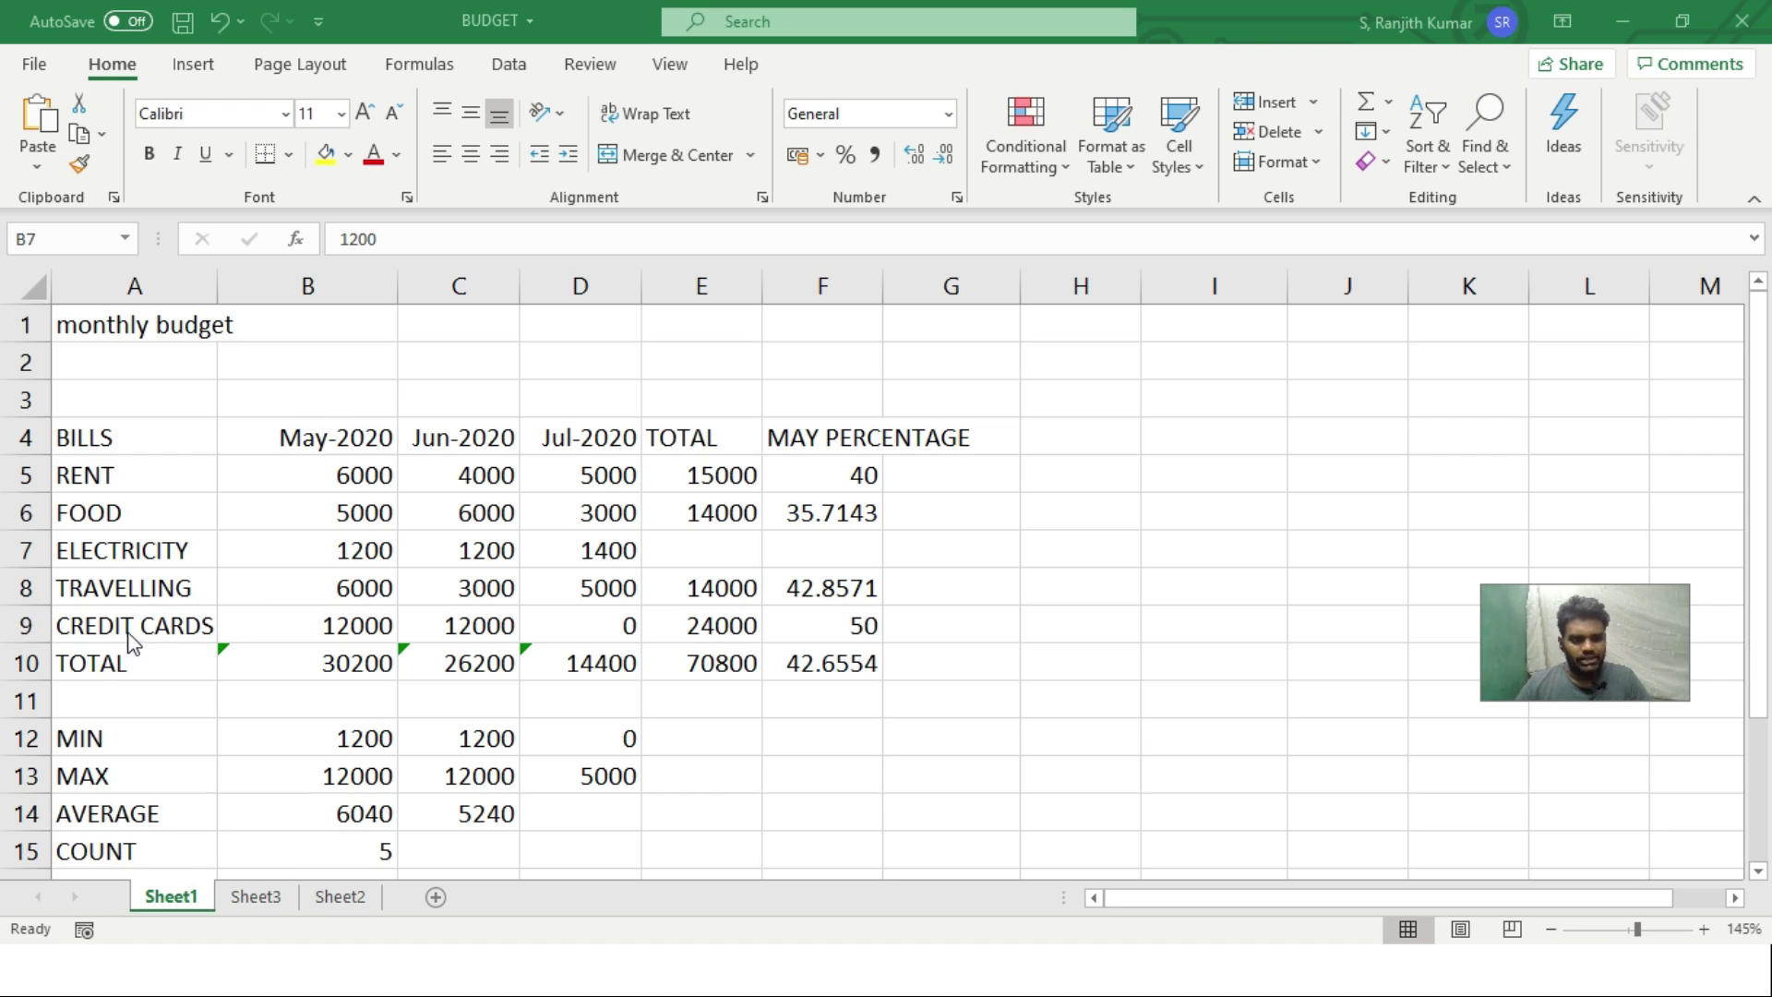
Step: Delete the entire CREDIT CARDS row through the Delete cells options and undo the deletion
left_click(185, 630)
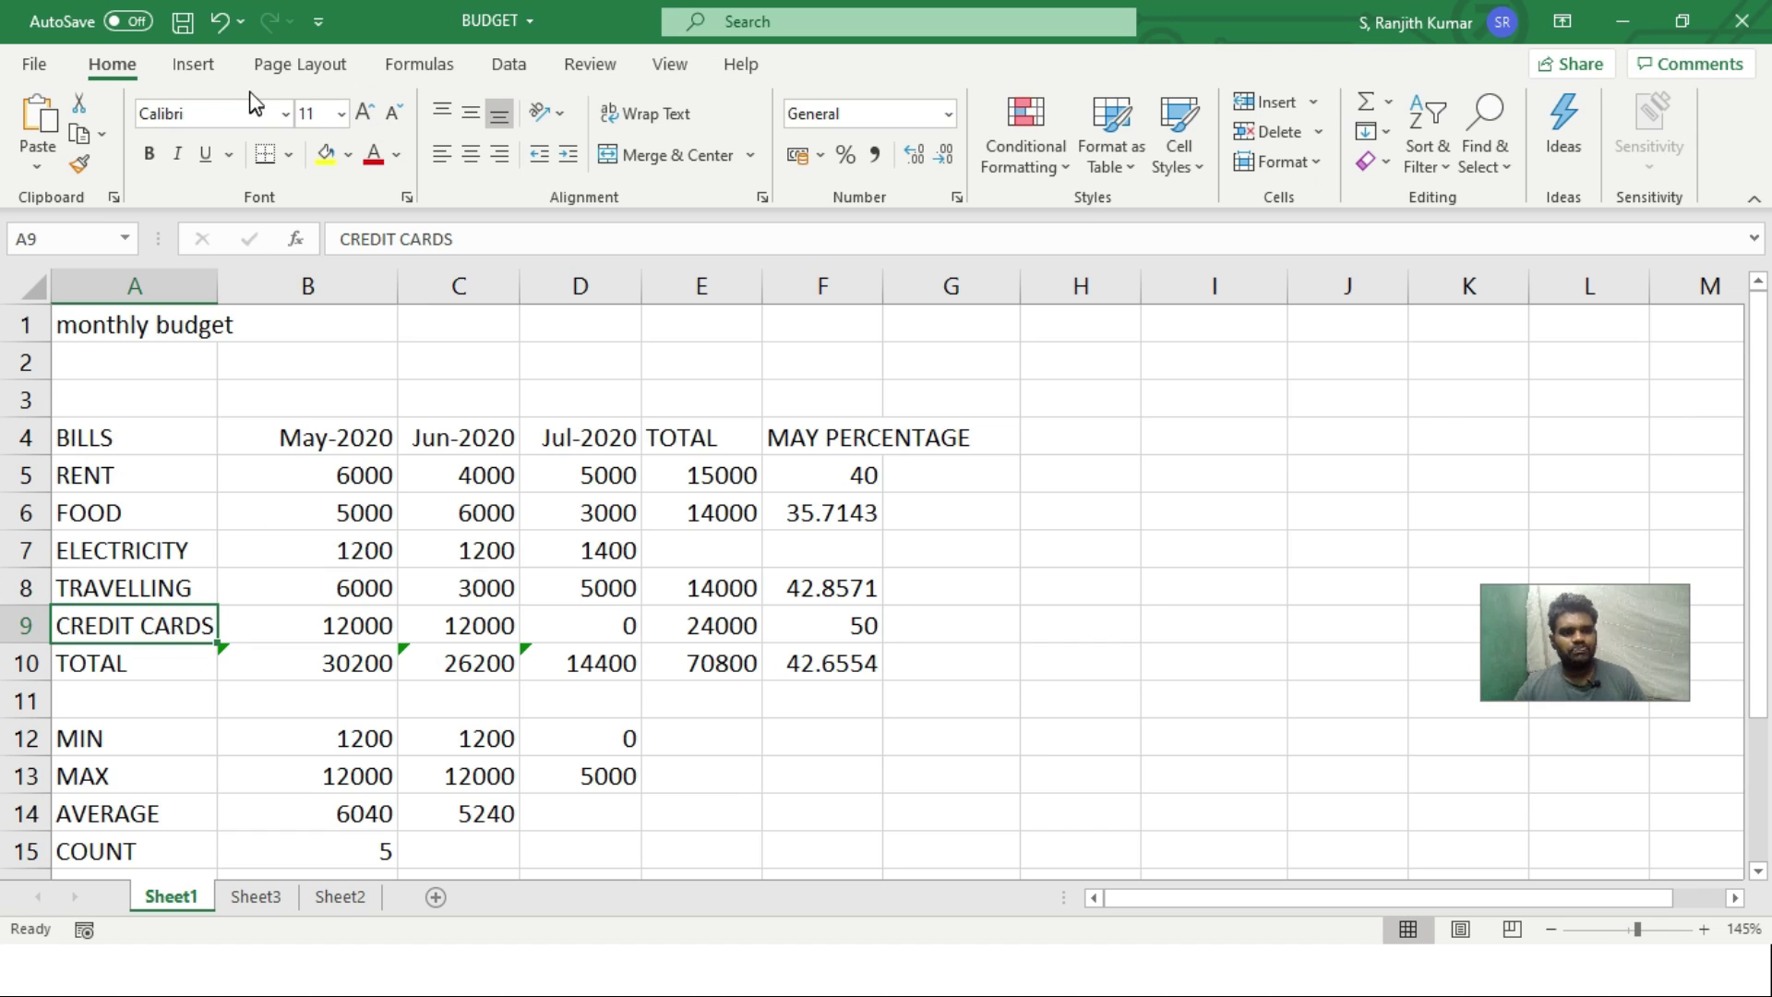
right_click(202, 631)
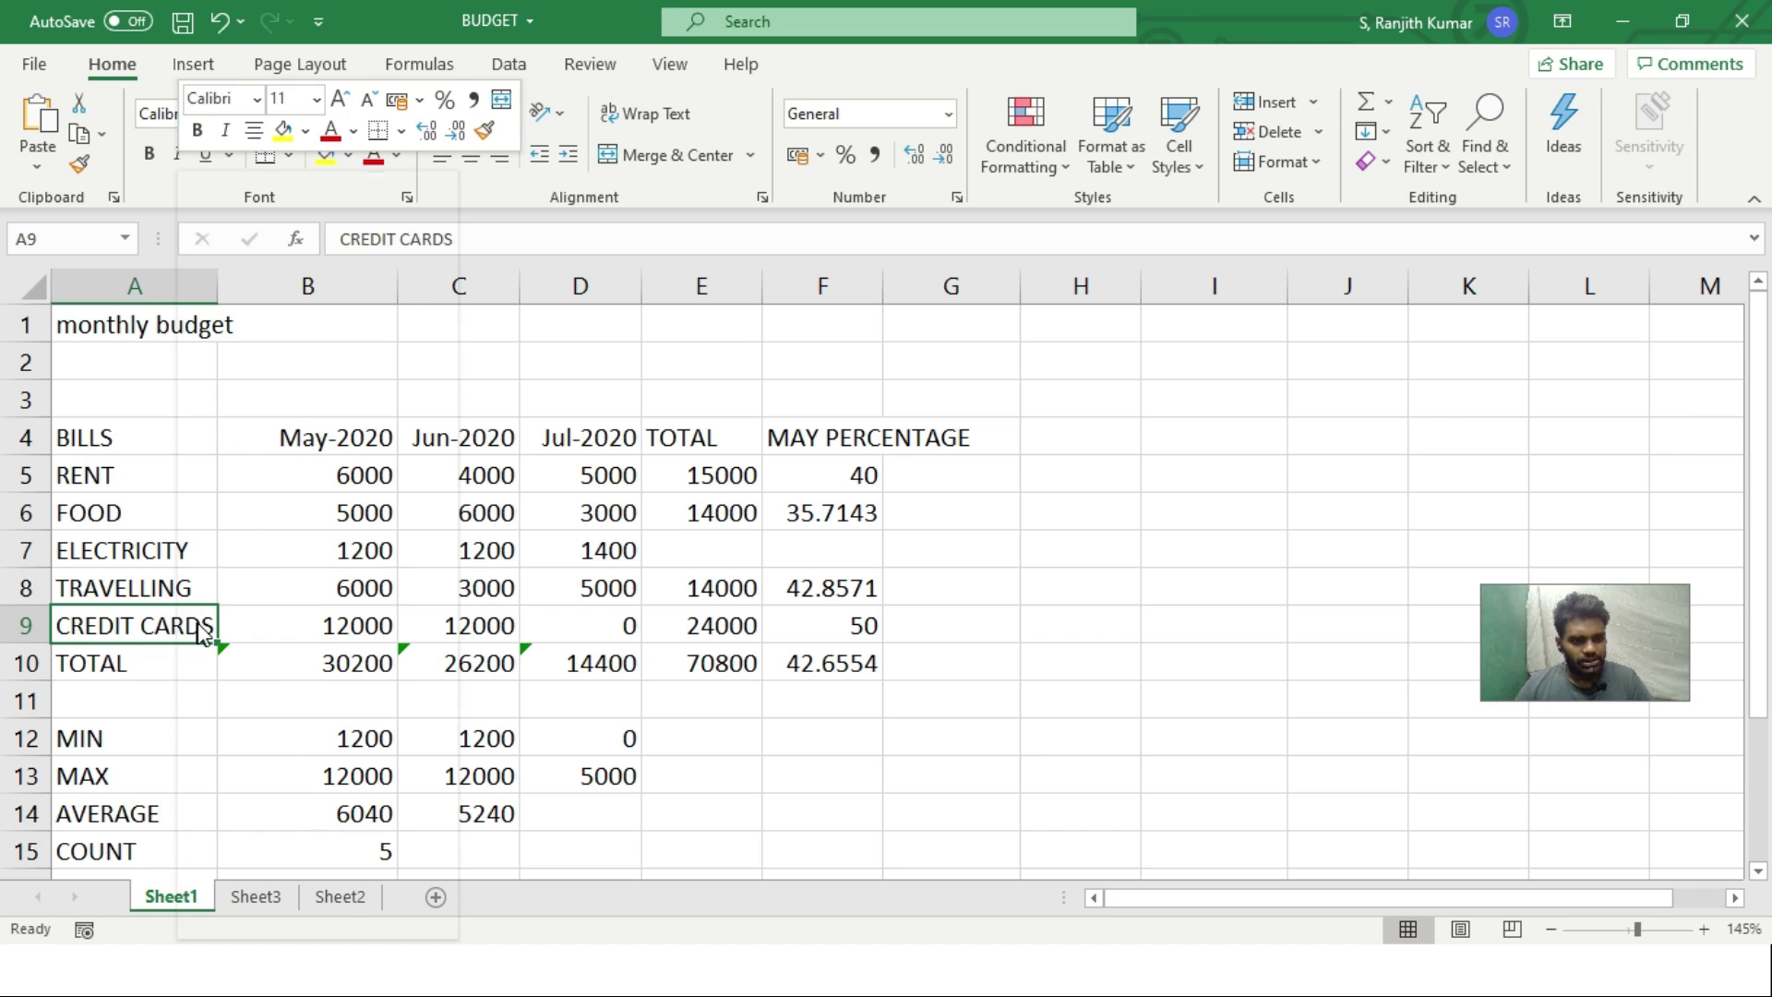
left_click(252, 462)
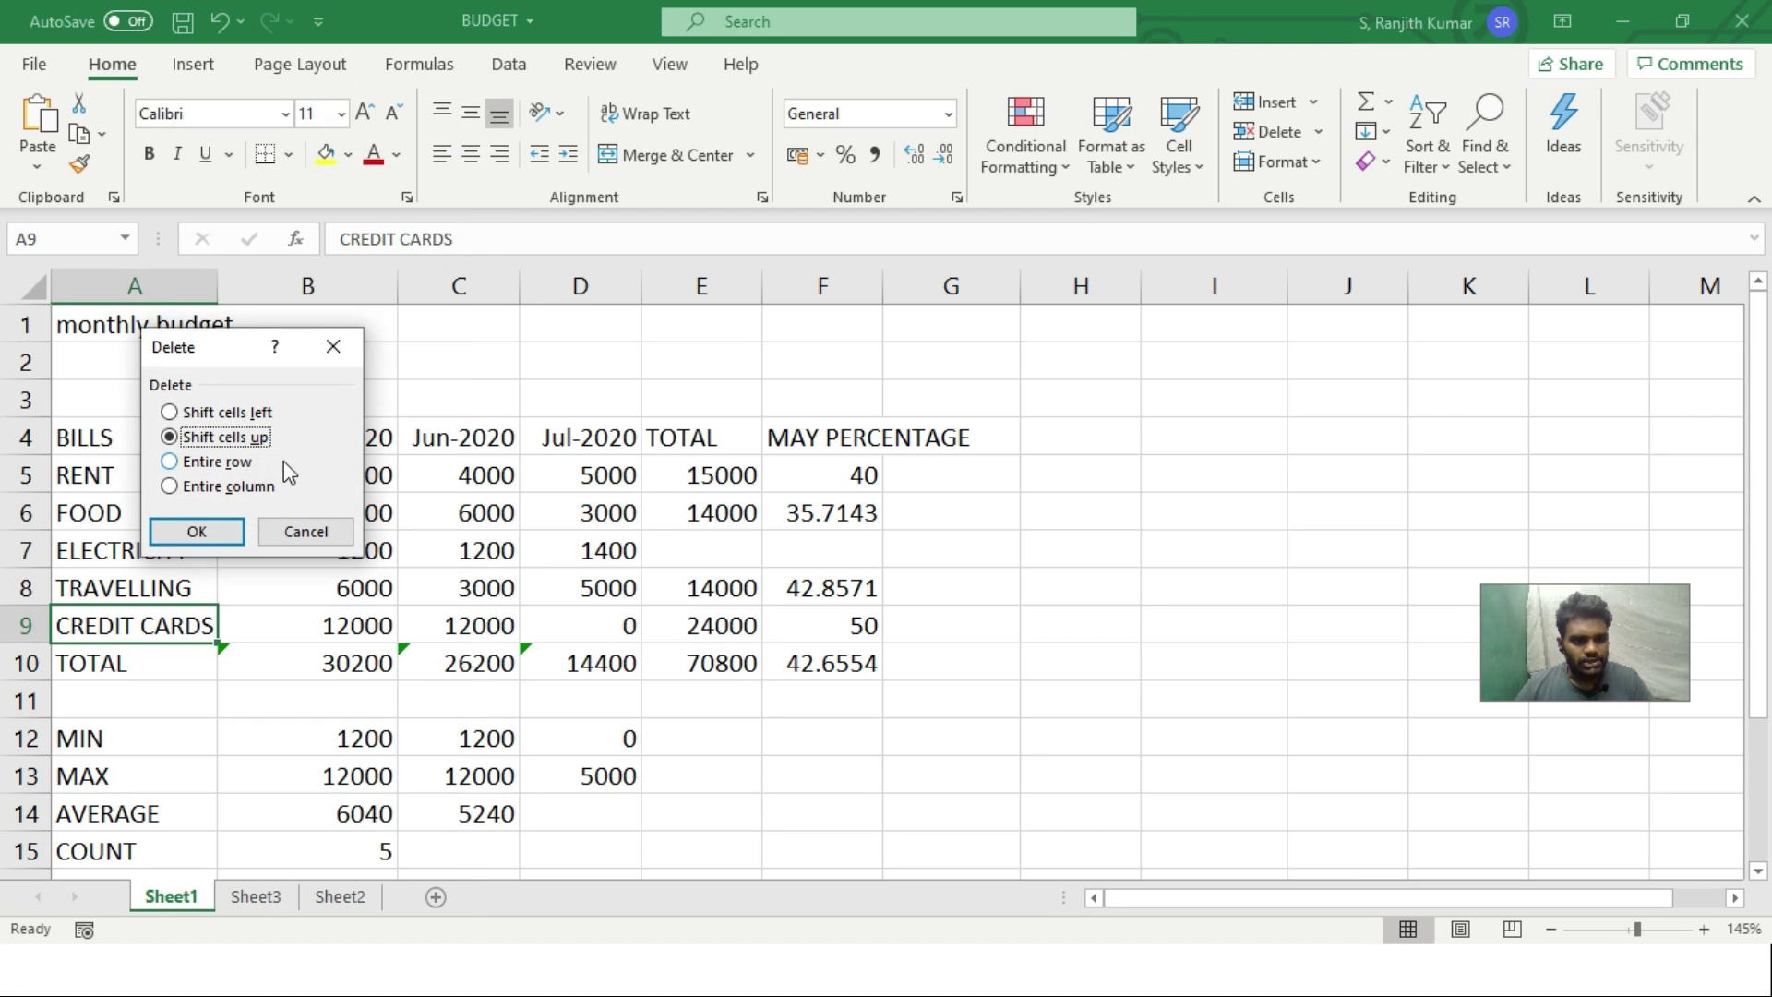
left_click(236, 463)
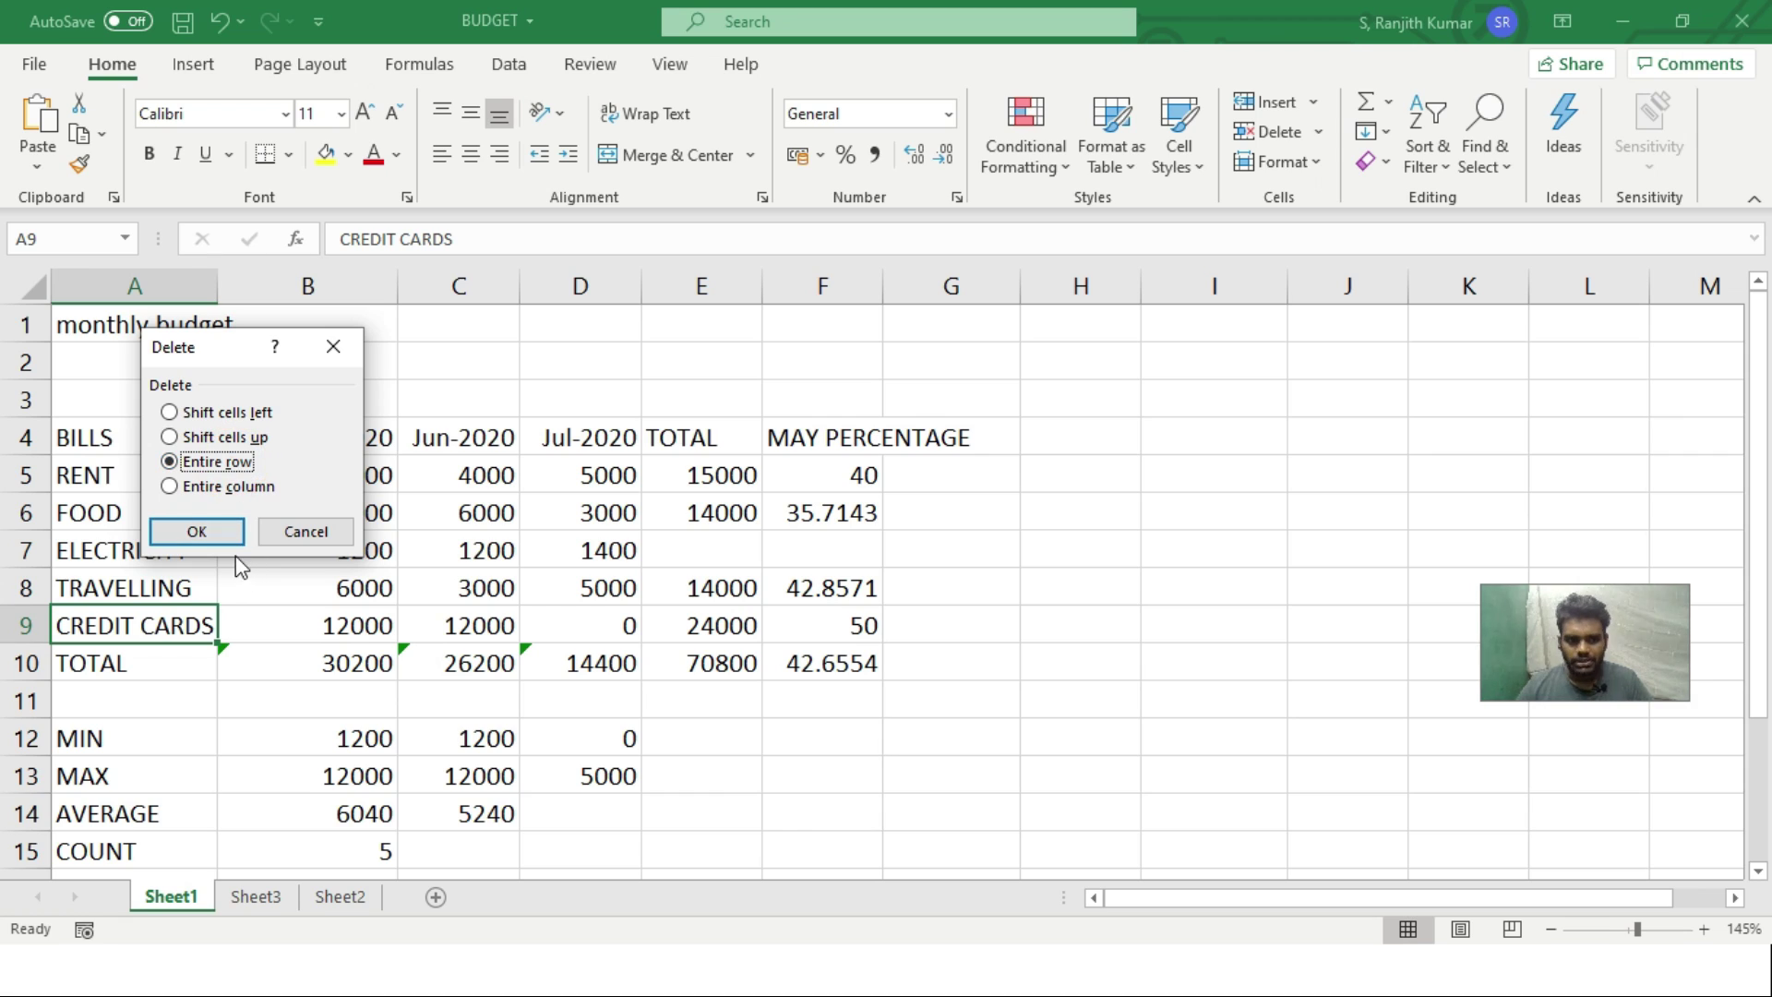
left_click(221, 535)
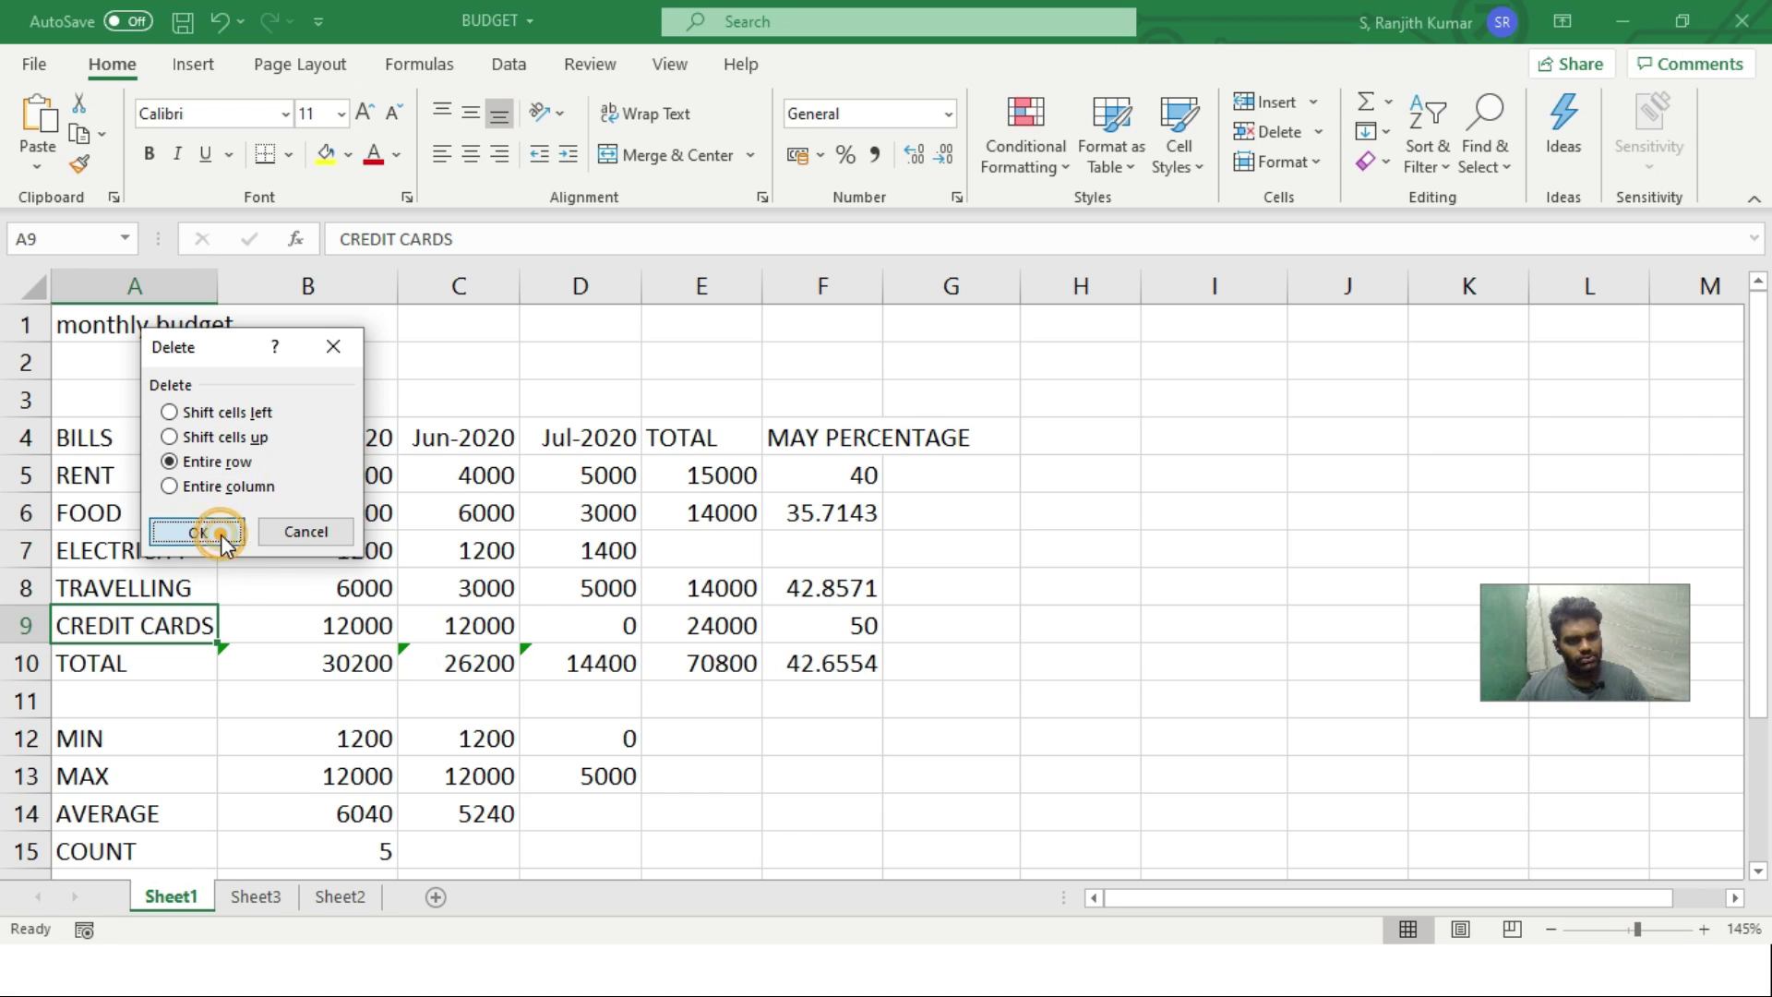
key("ctrl+z")
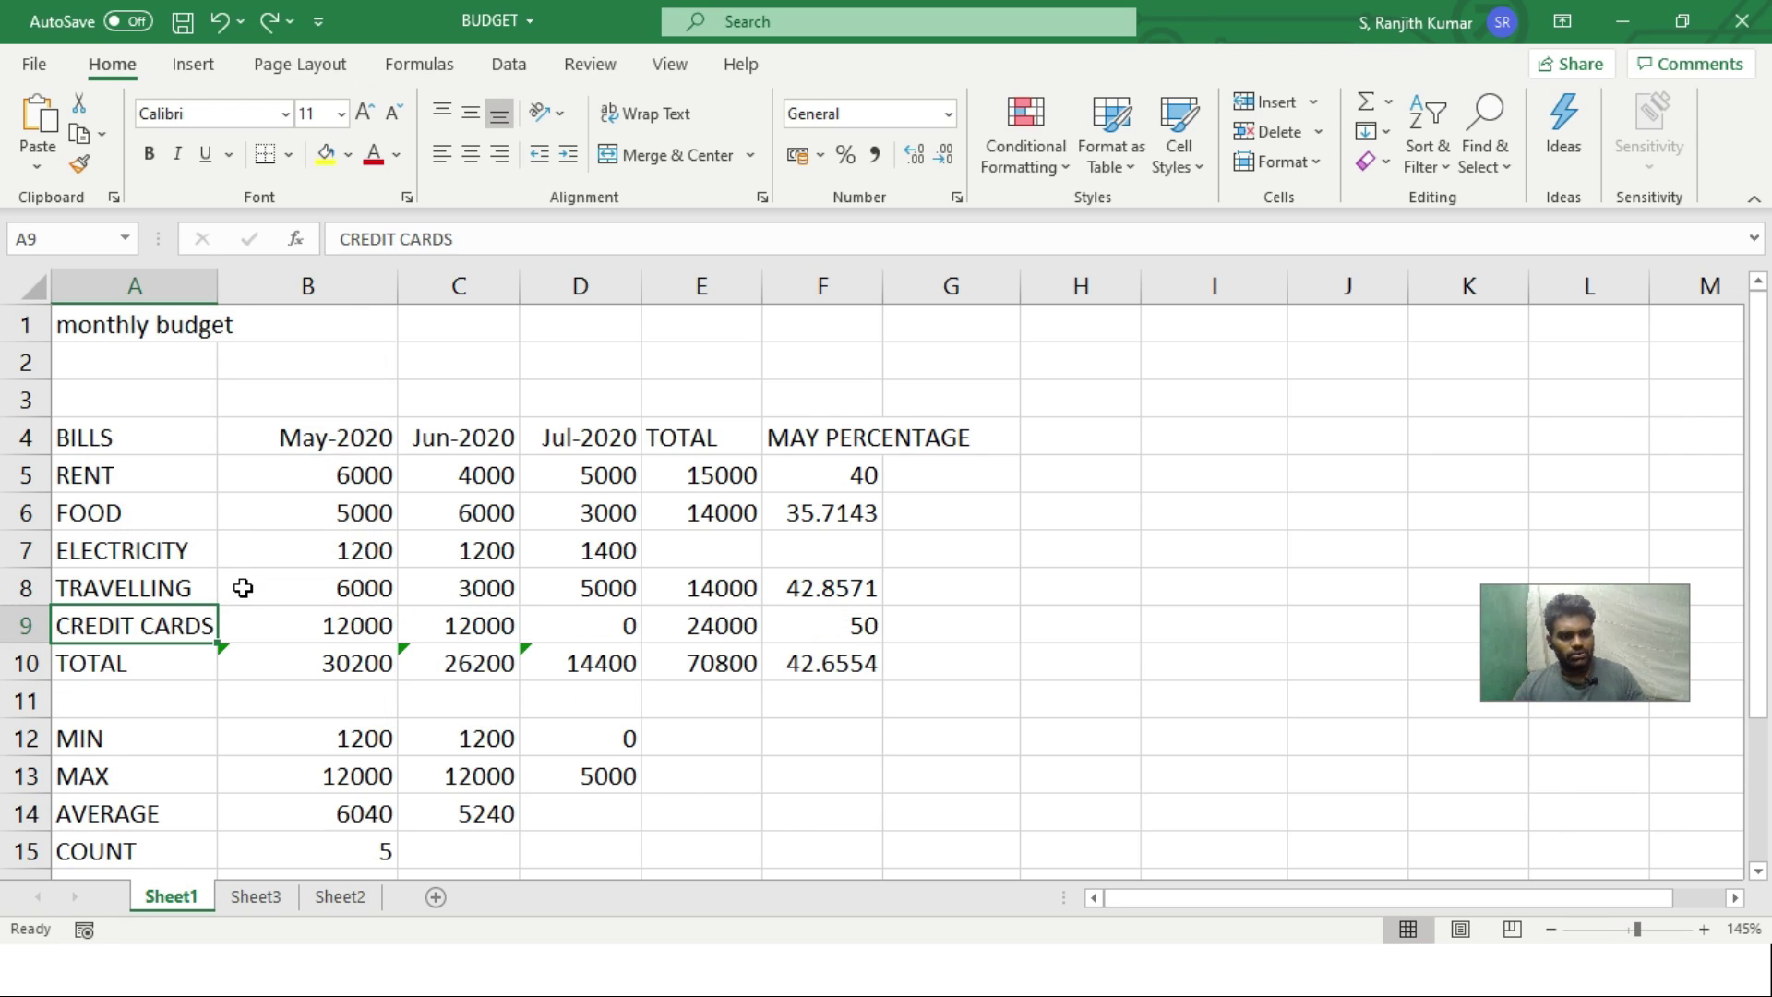
Step: Use Delete Sheet Rows to remove the CREDIT CARDS row and undo it
left_click(1318, 131)
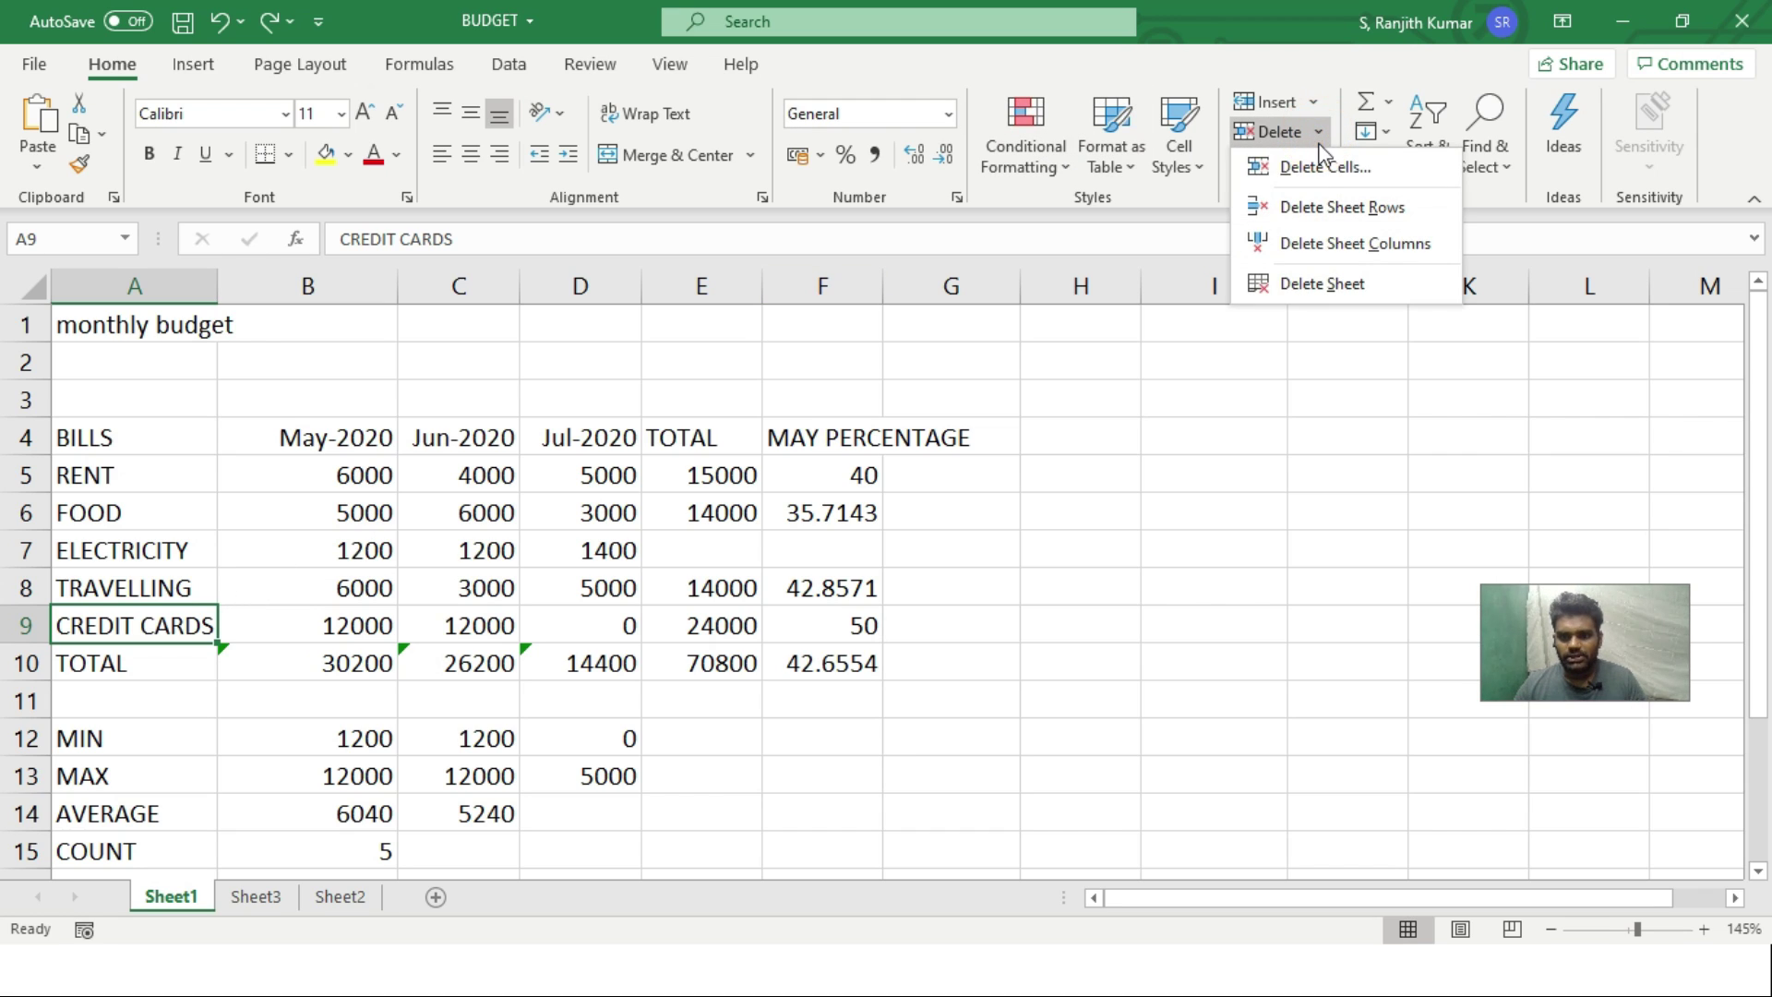
left_click(1321, 208)
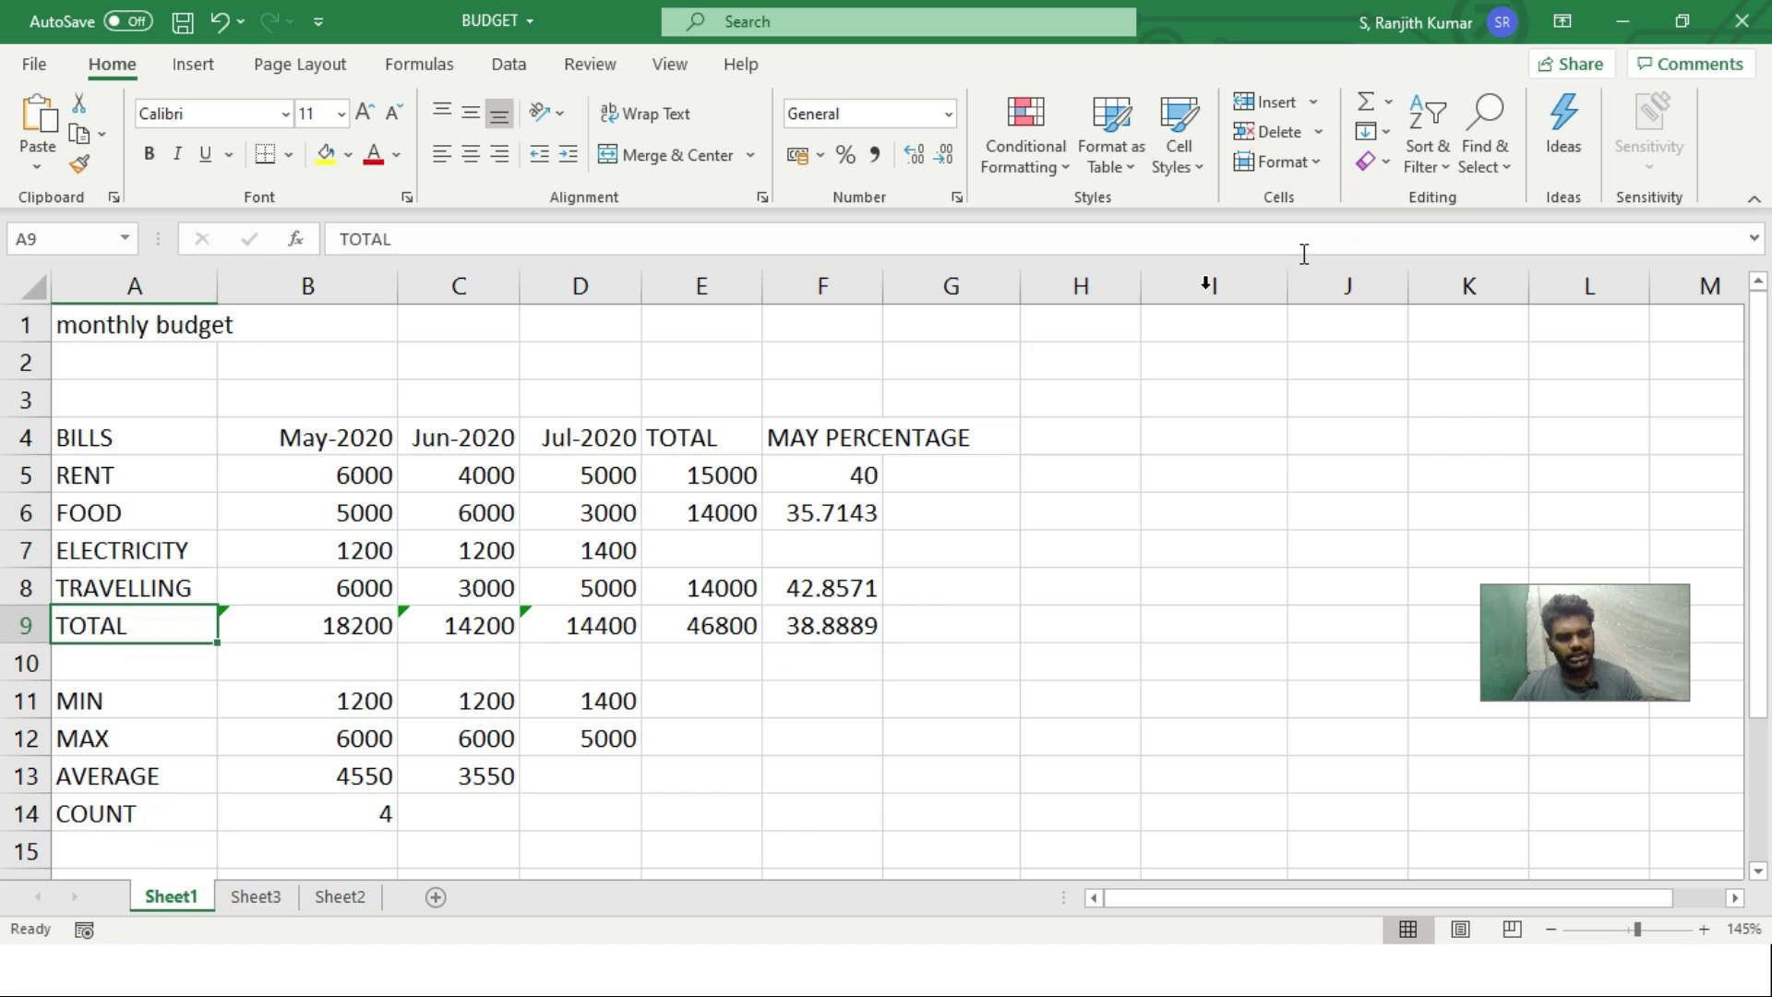
key("ctrl+z")
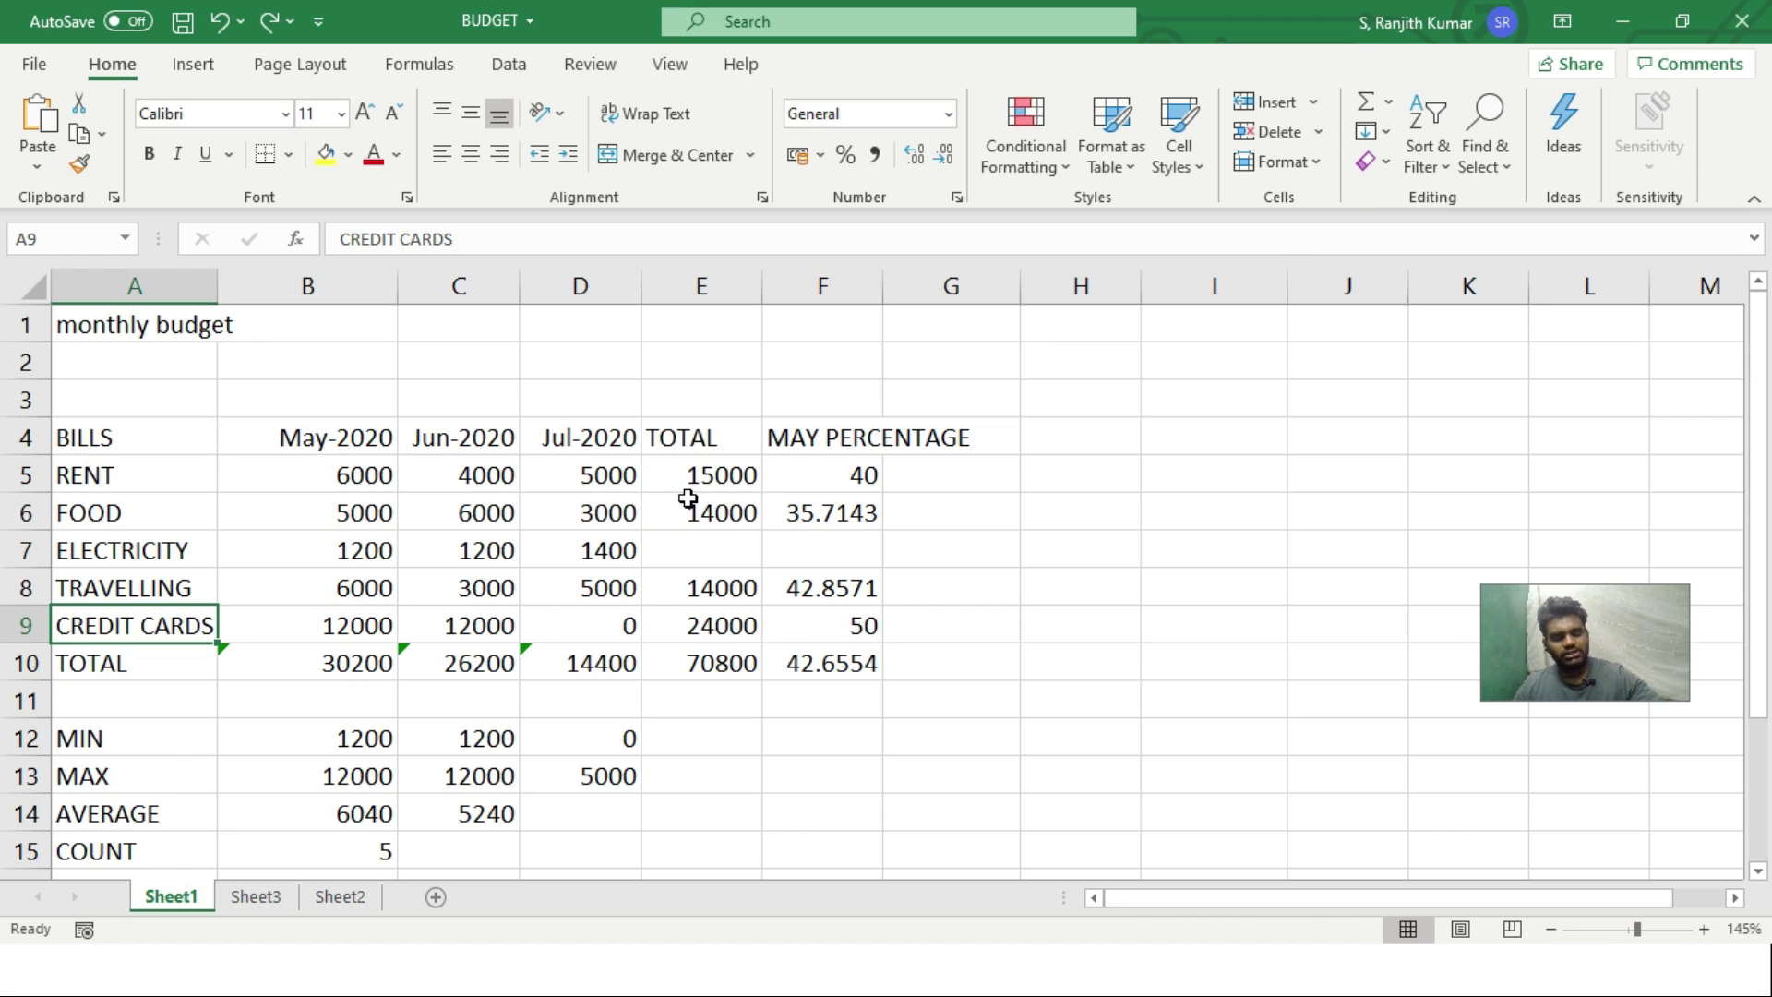
Step: Select the whole CREDIT CARDS row, delete it directly and undo the removal
key("shift+space")
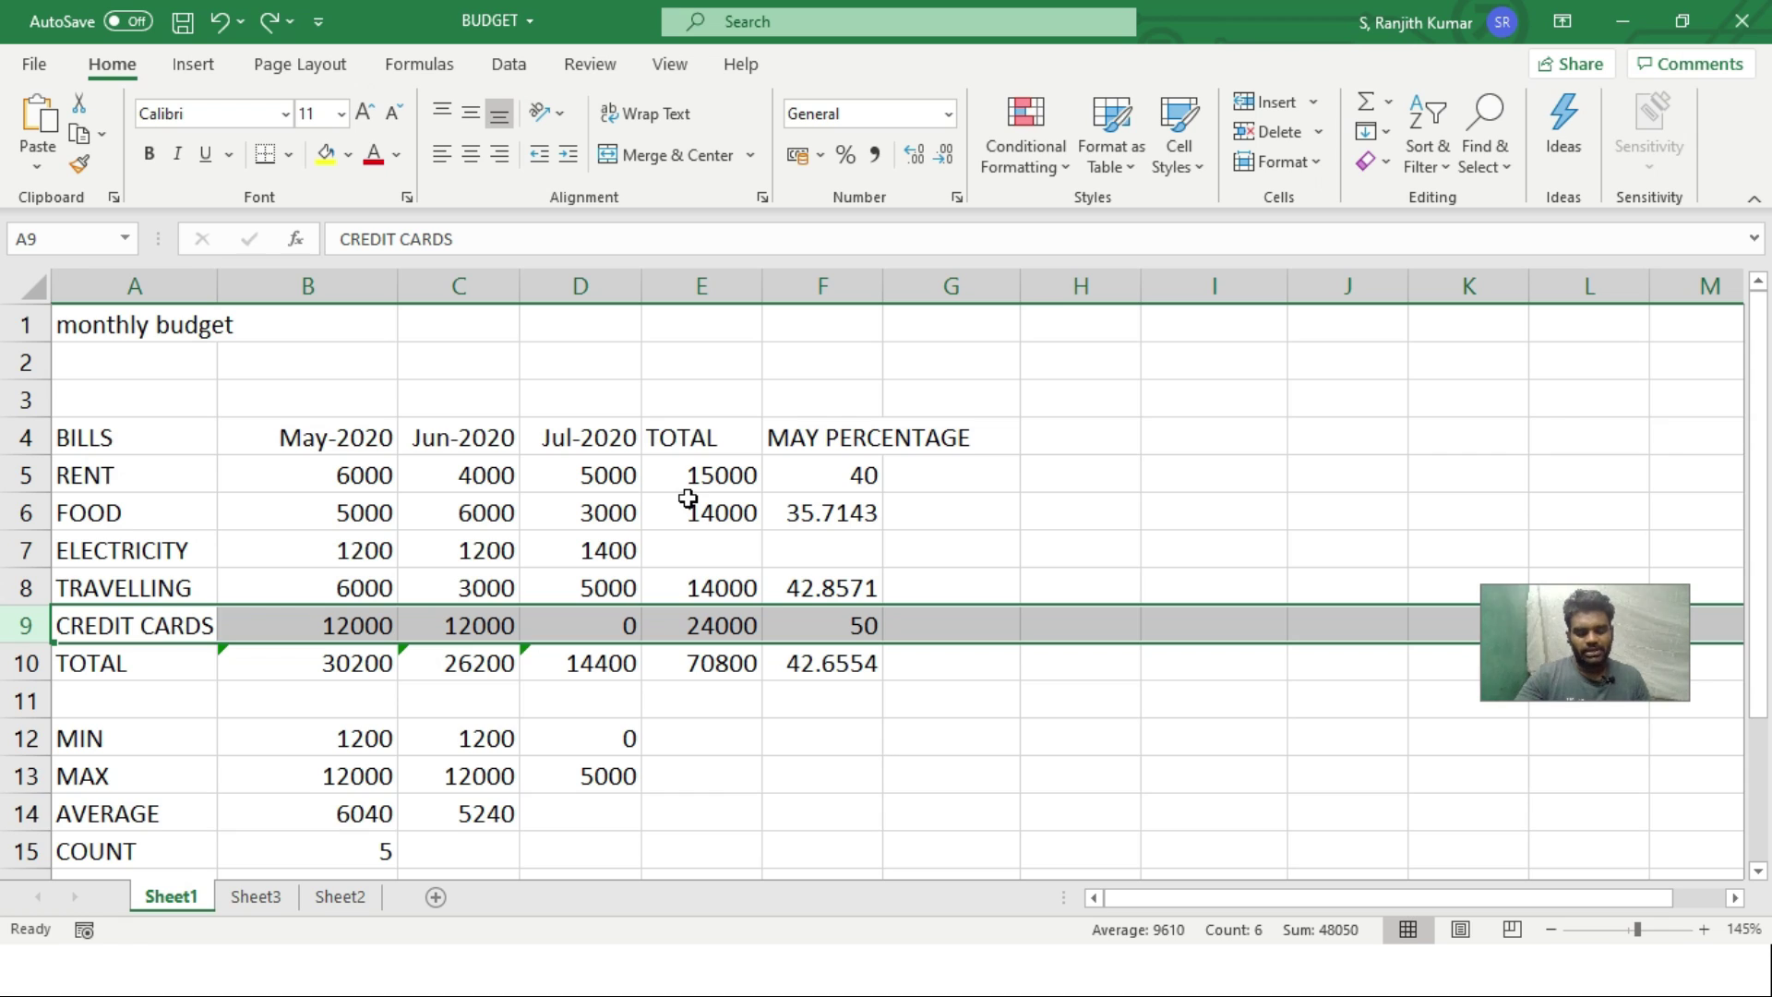
key("ctrl+minus")
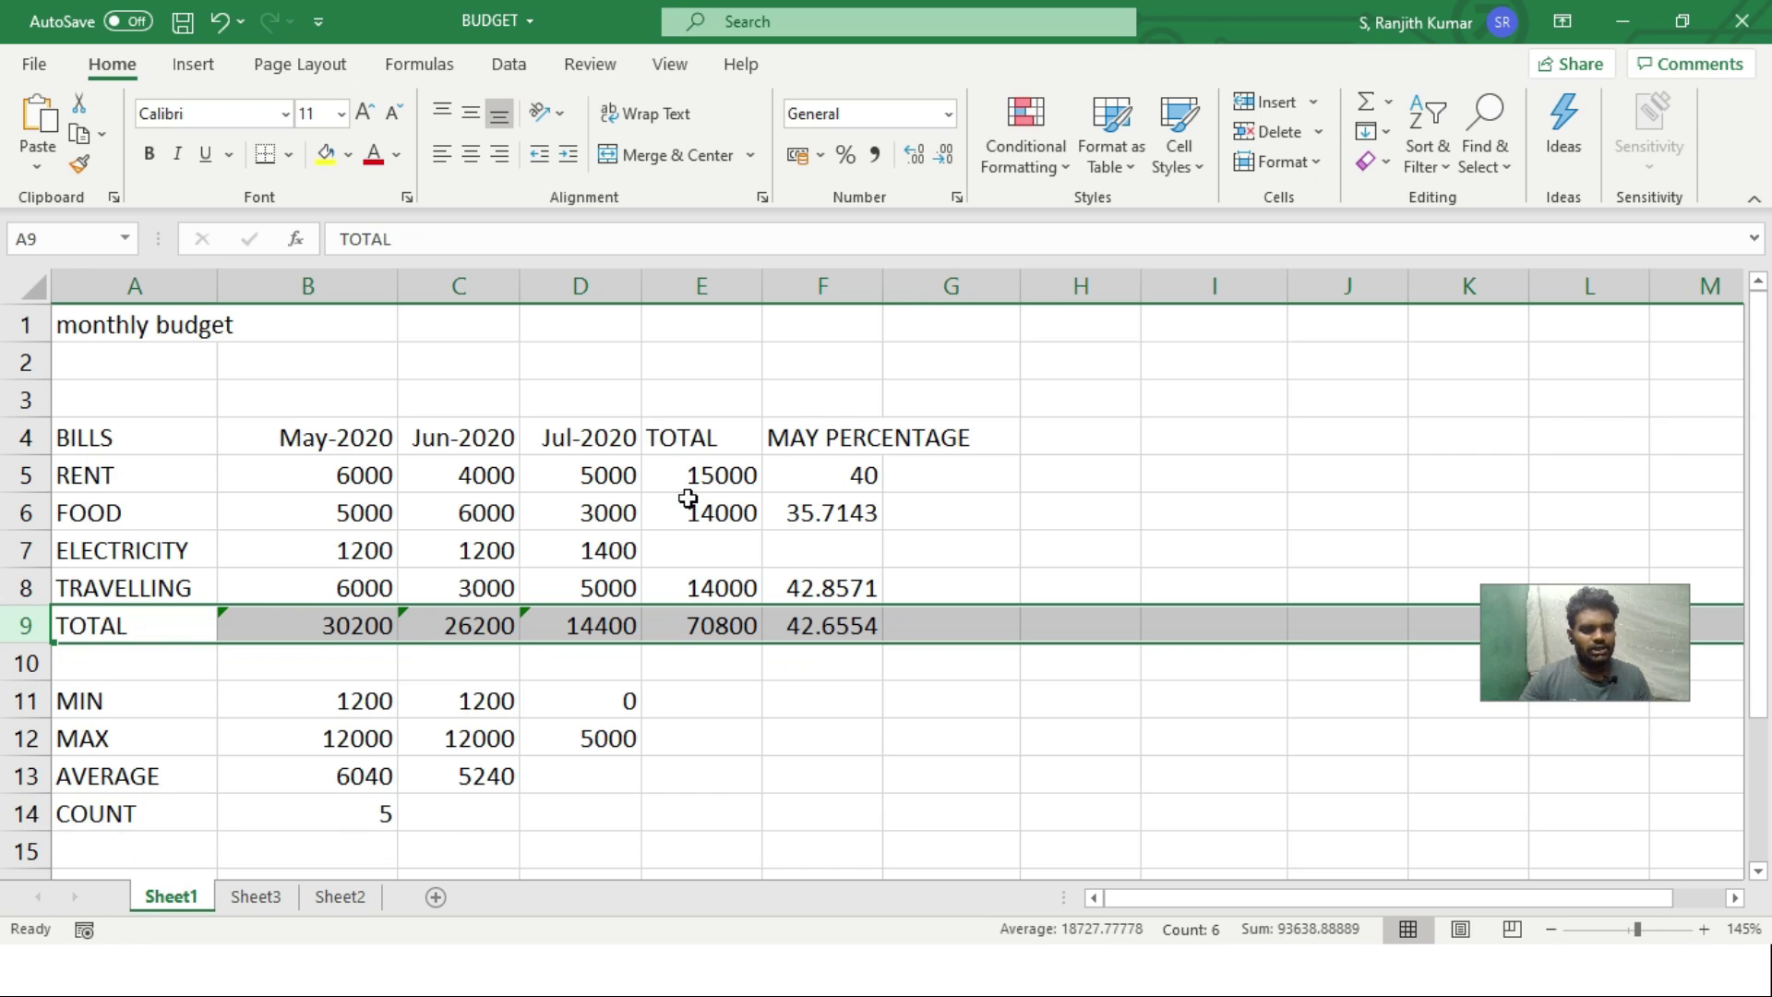
key("ctrl+z")
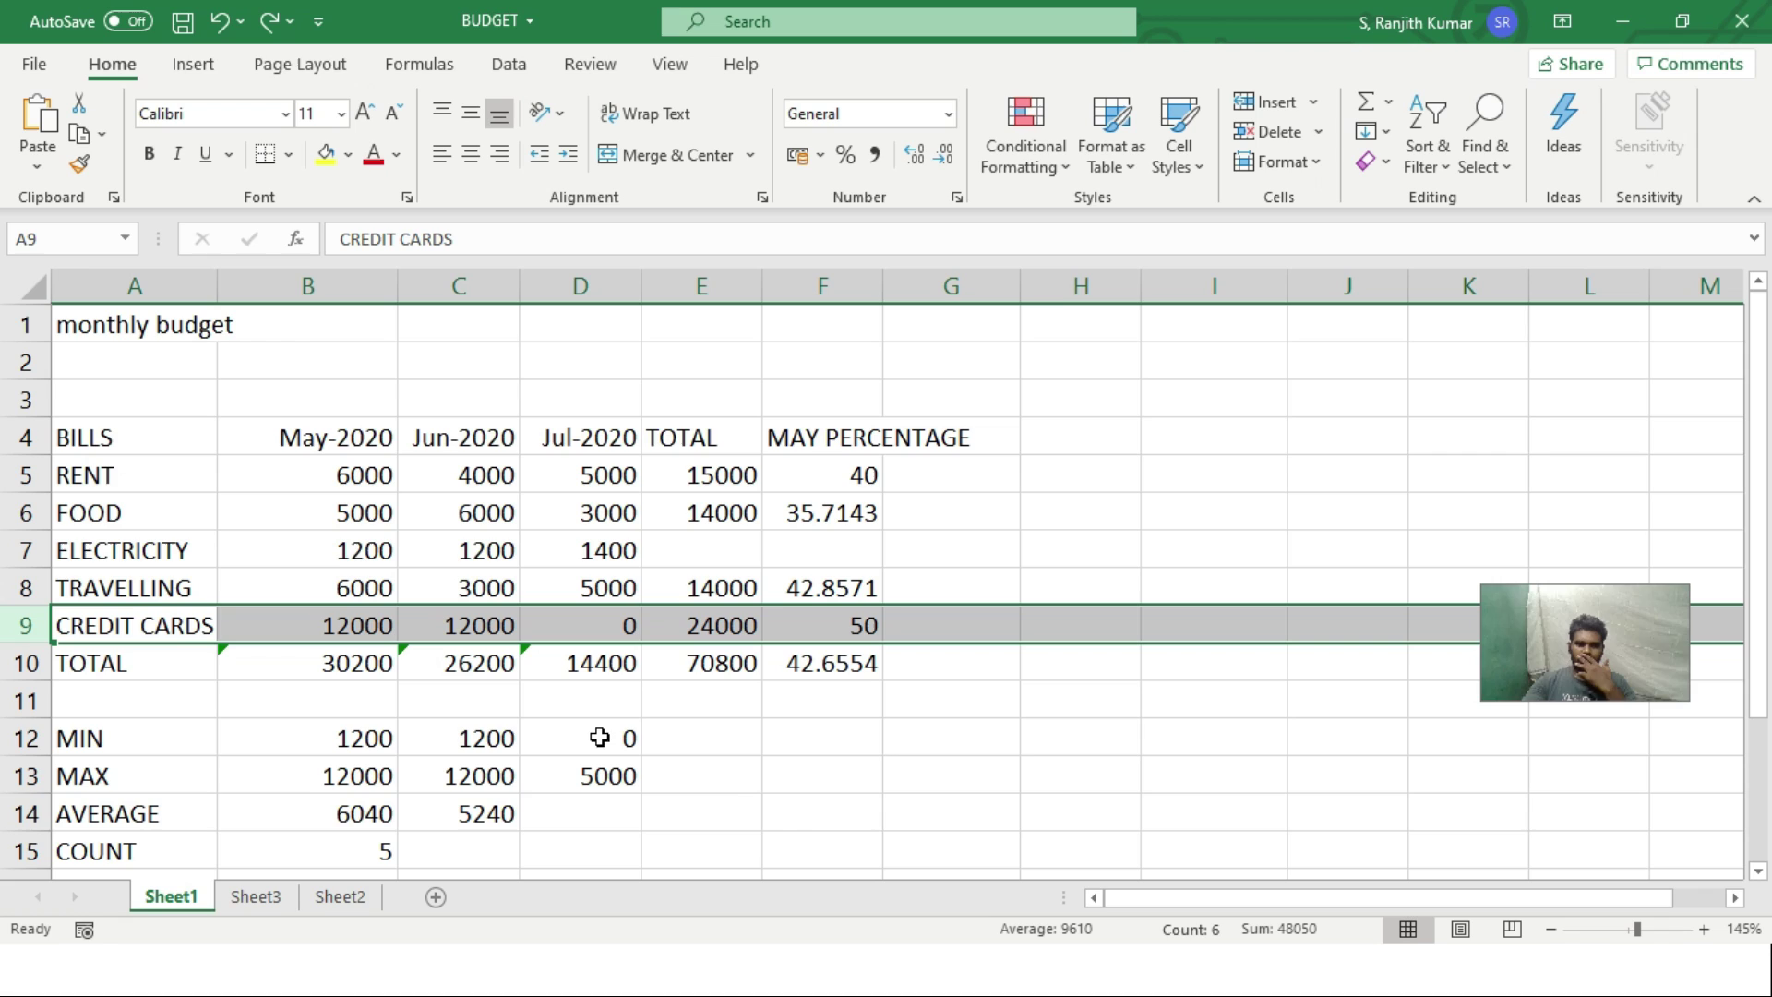
Step: Insert an entire column before Jul-2020 through the Insert cells options and undo the insertion
left_click(611, 551)
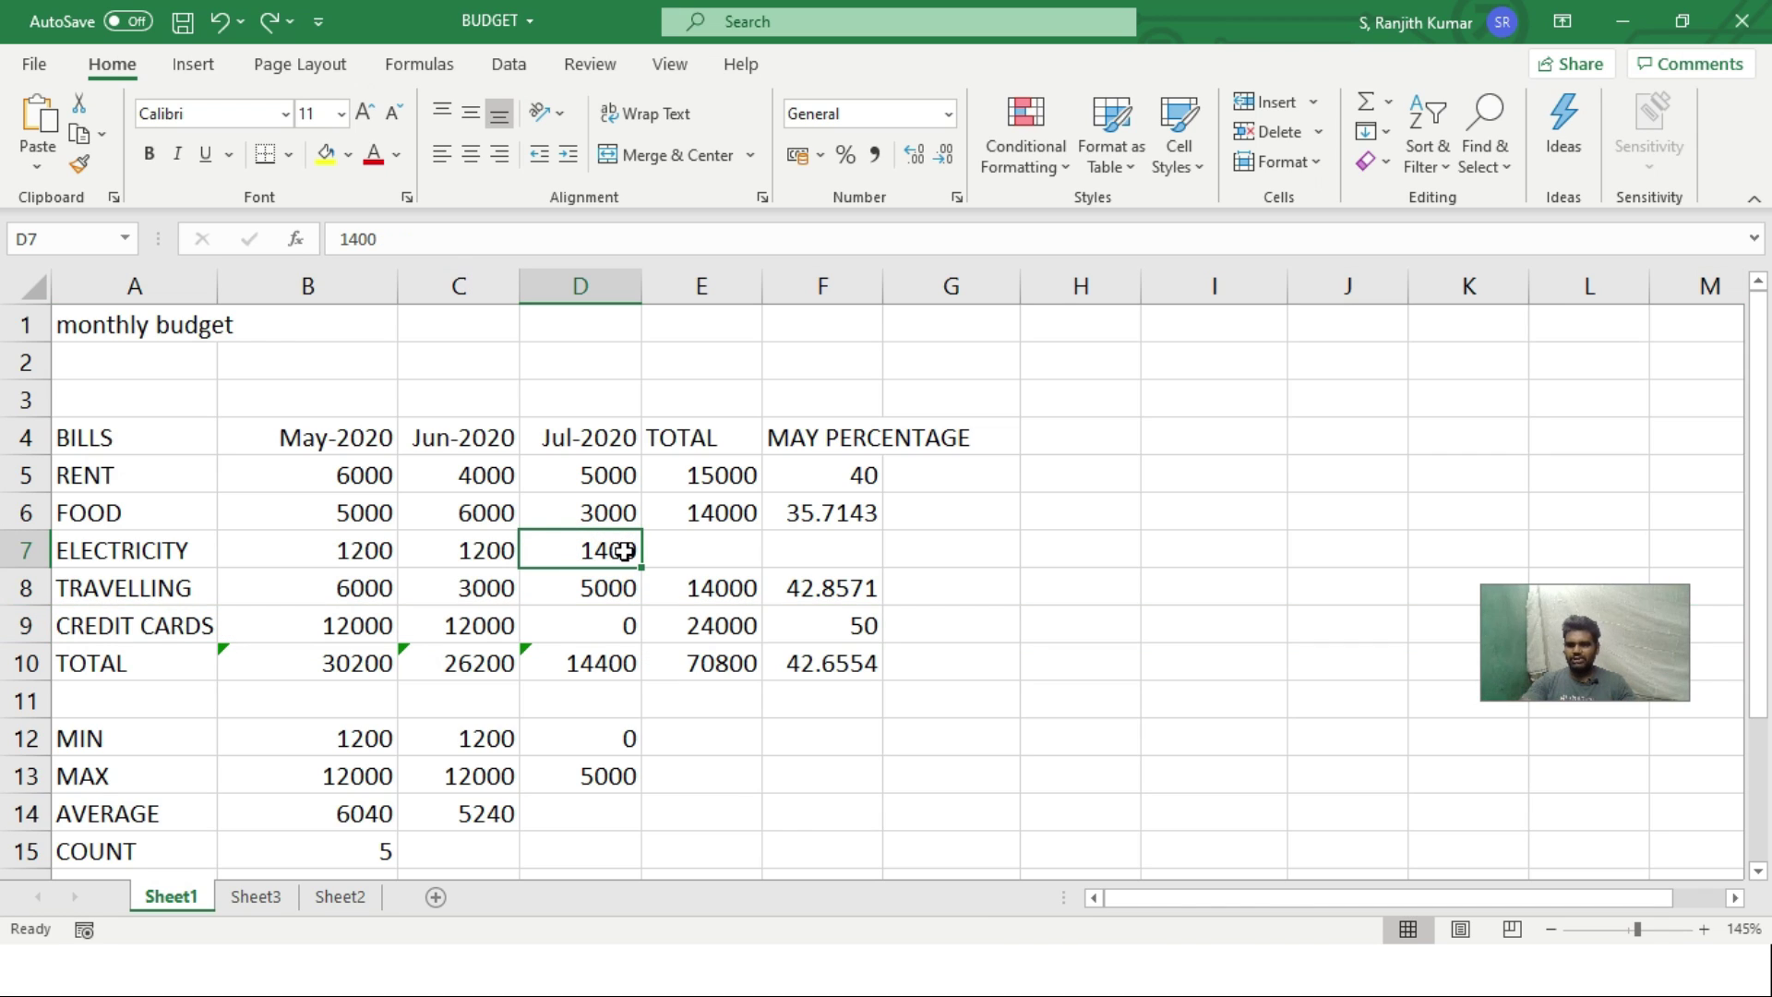
right_click(628, 551)
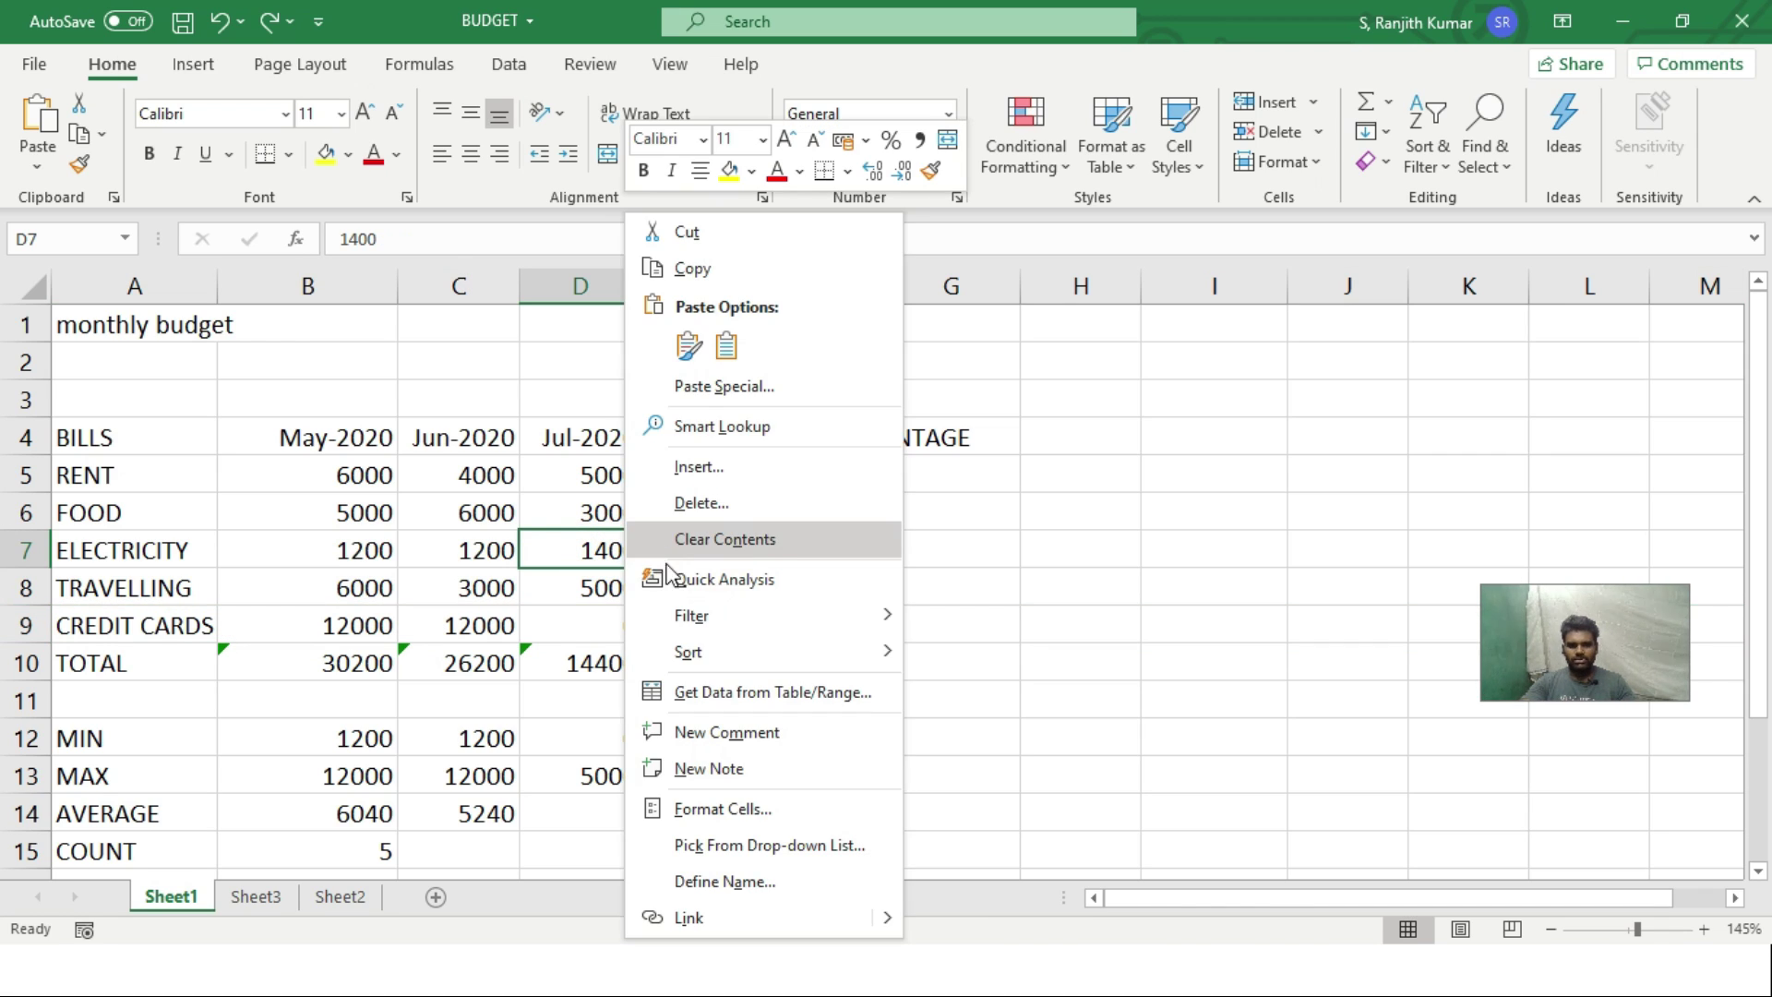
left_click(724, 468)
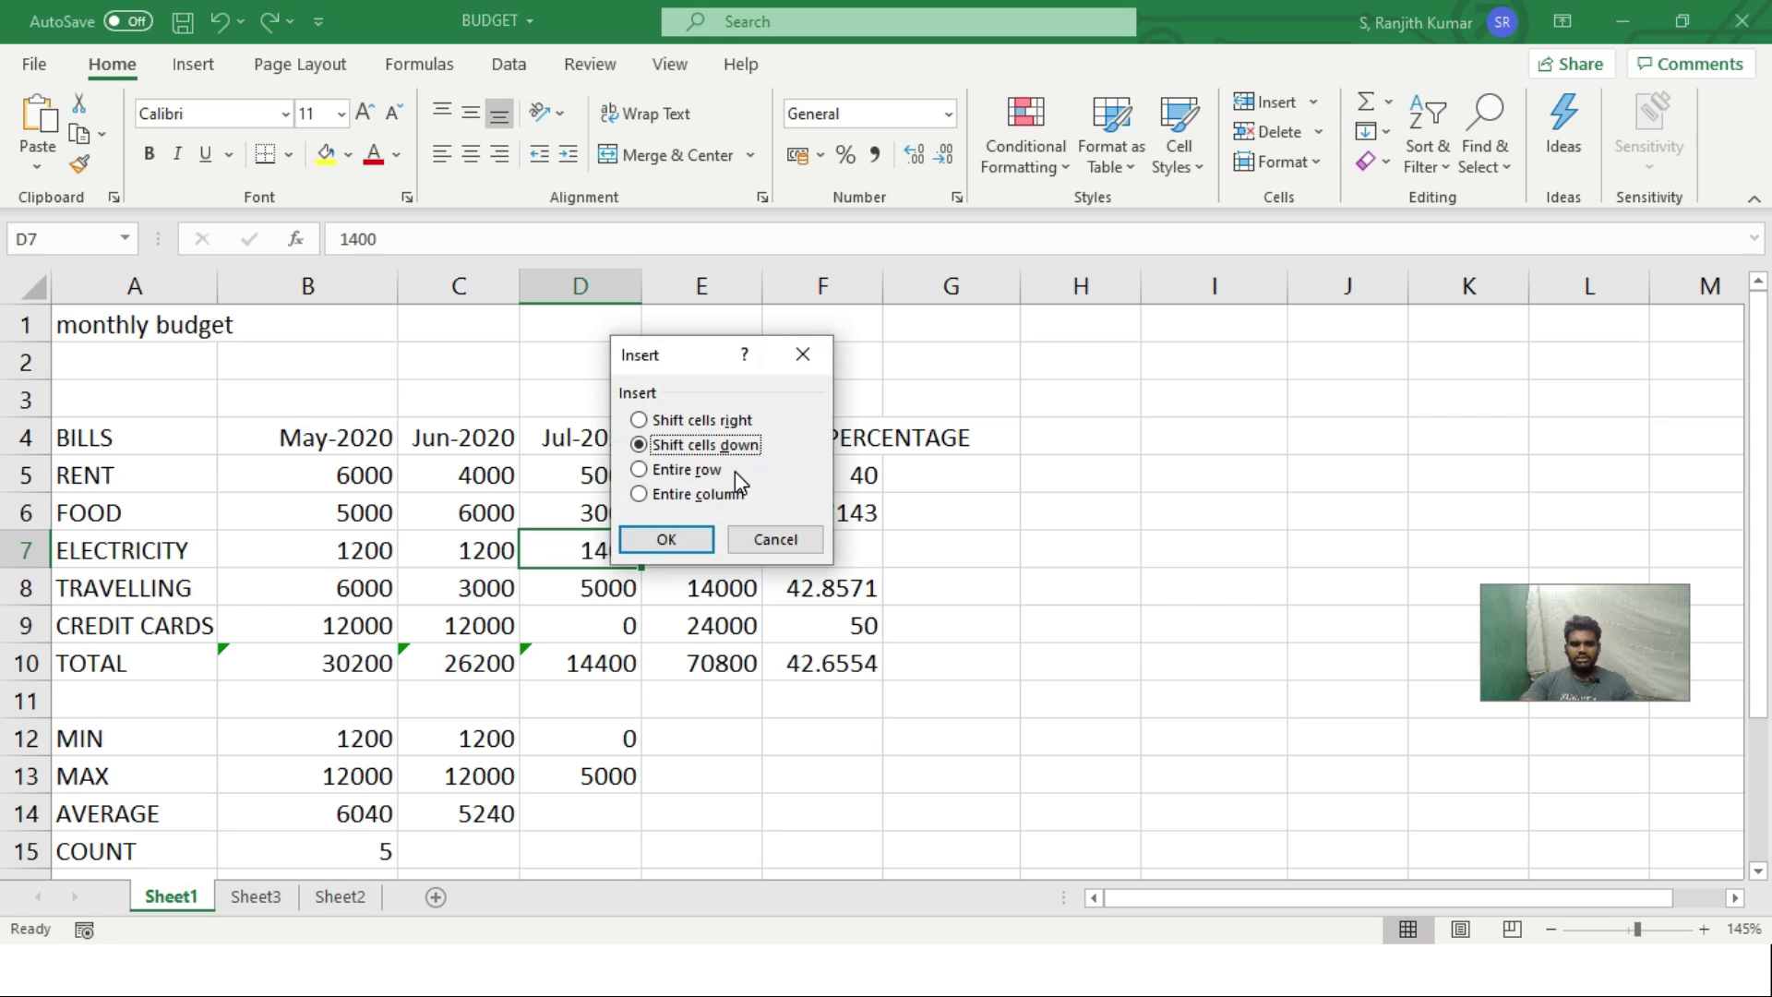
left_click(688, 500)
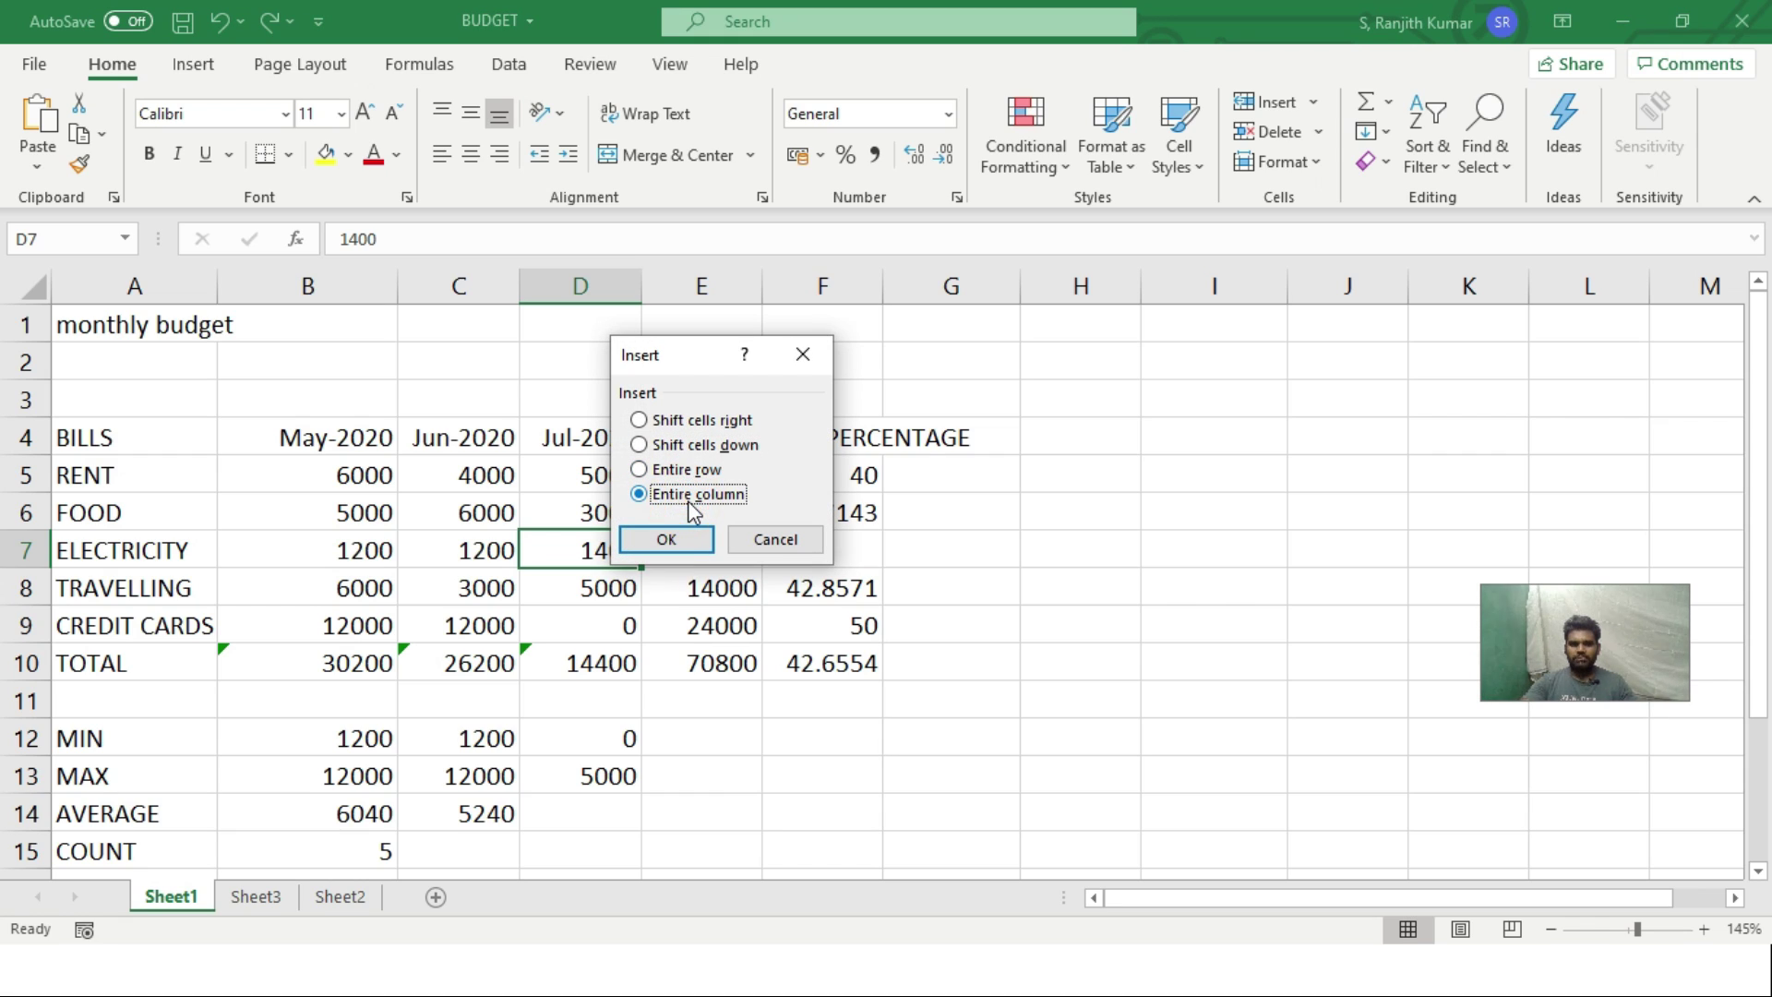
left_click(688, 546)
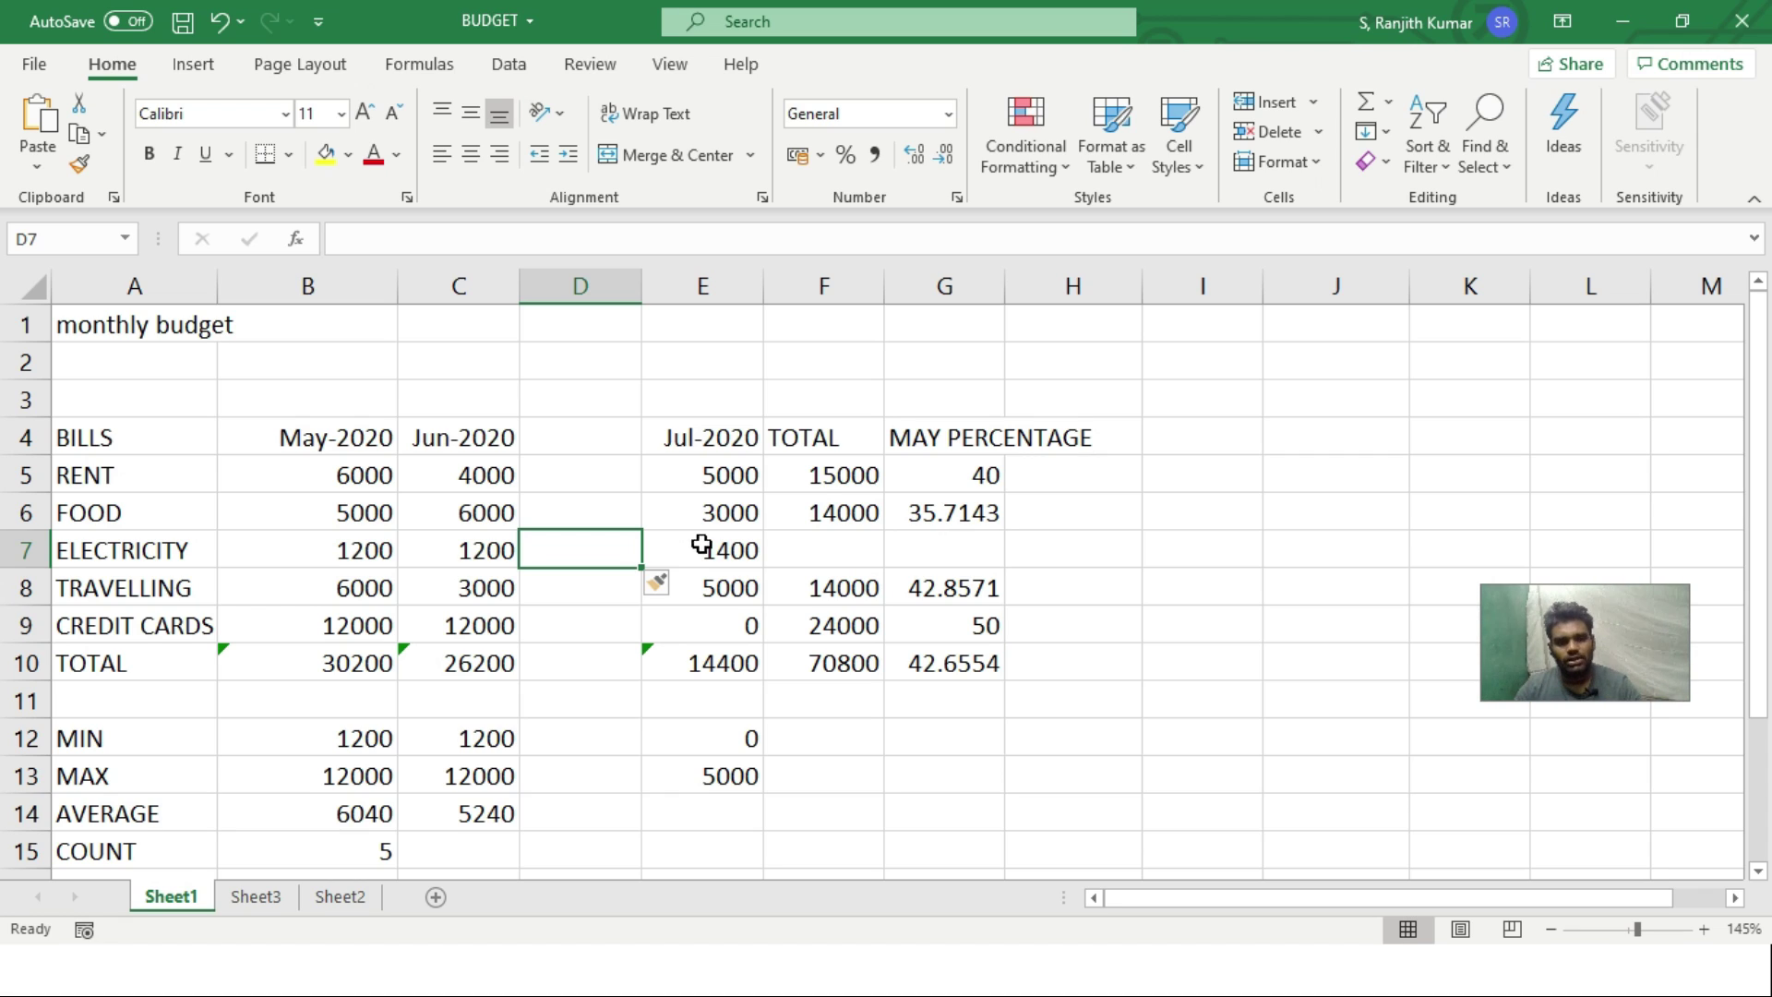
key("ctrl+z")
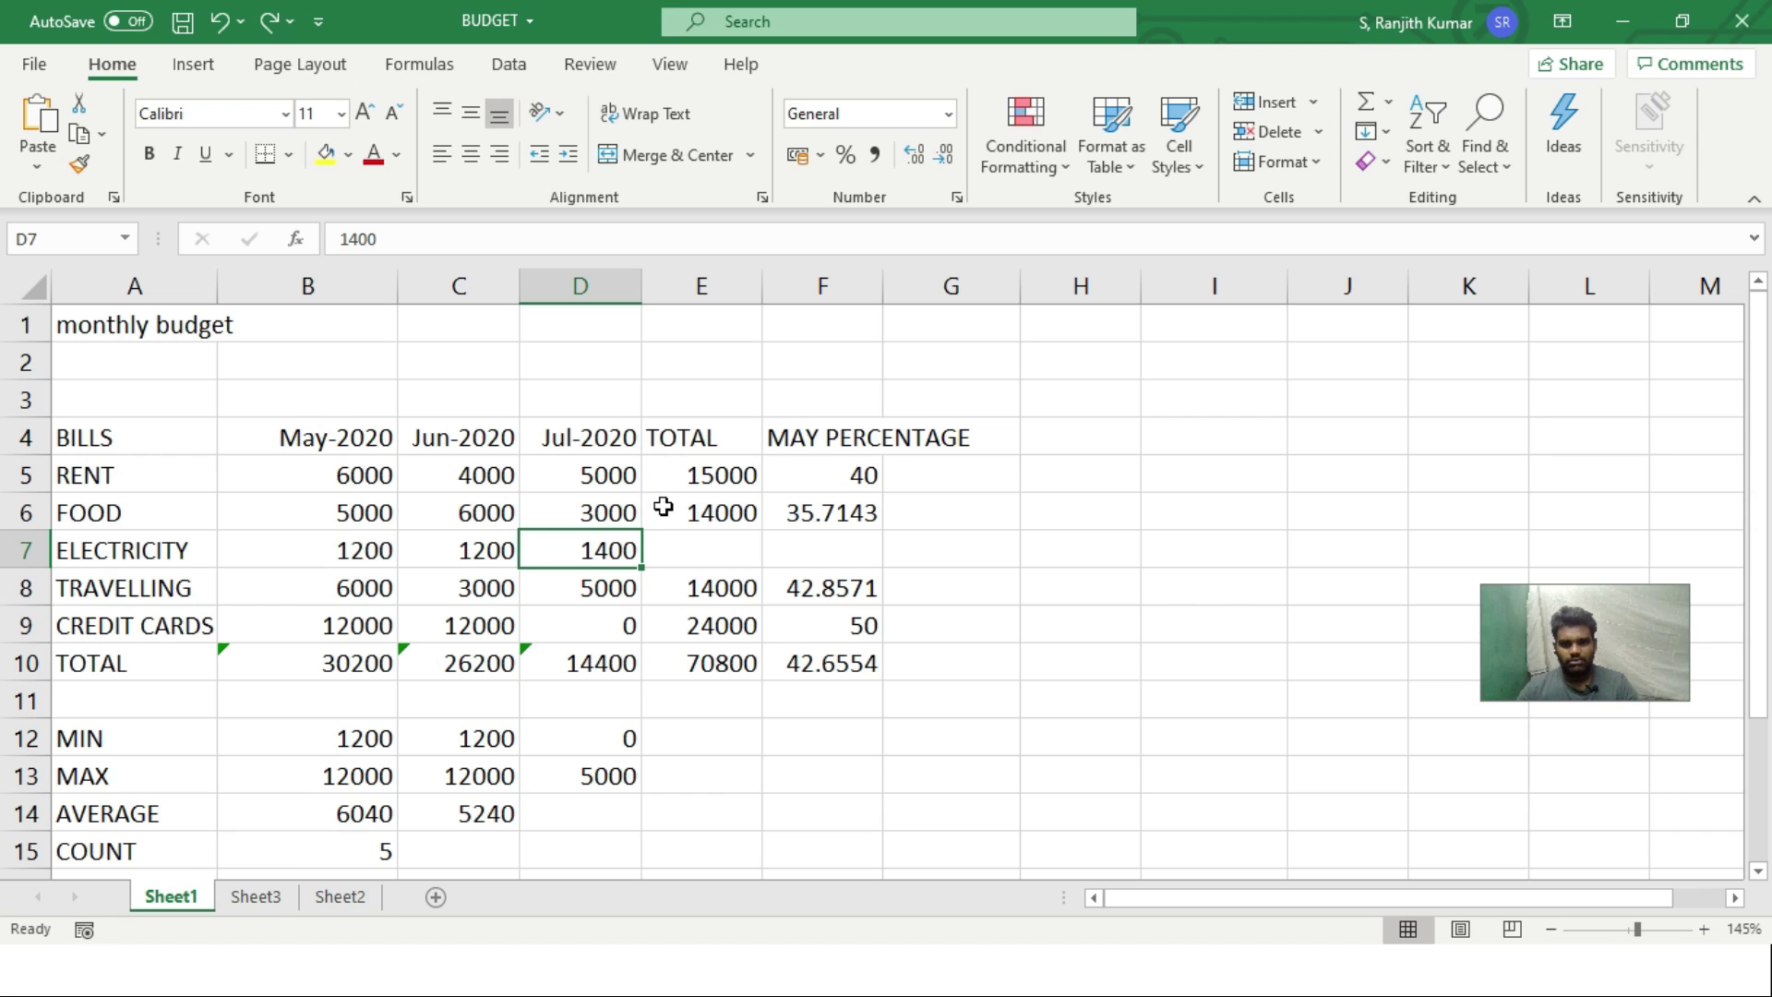
Step: Use Insert Sheet Columns to add a column before Jul-2020 and undo it
left_click(1313, 102)
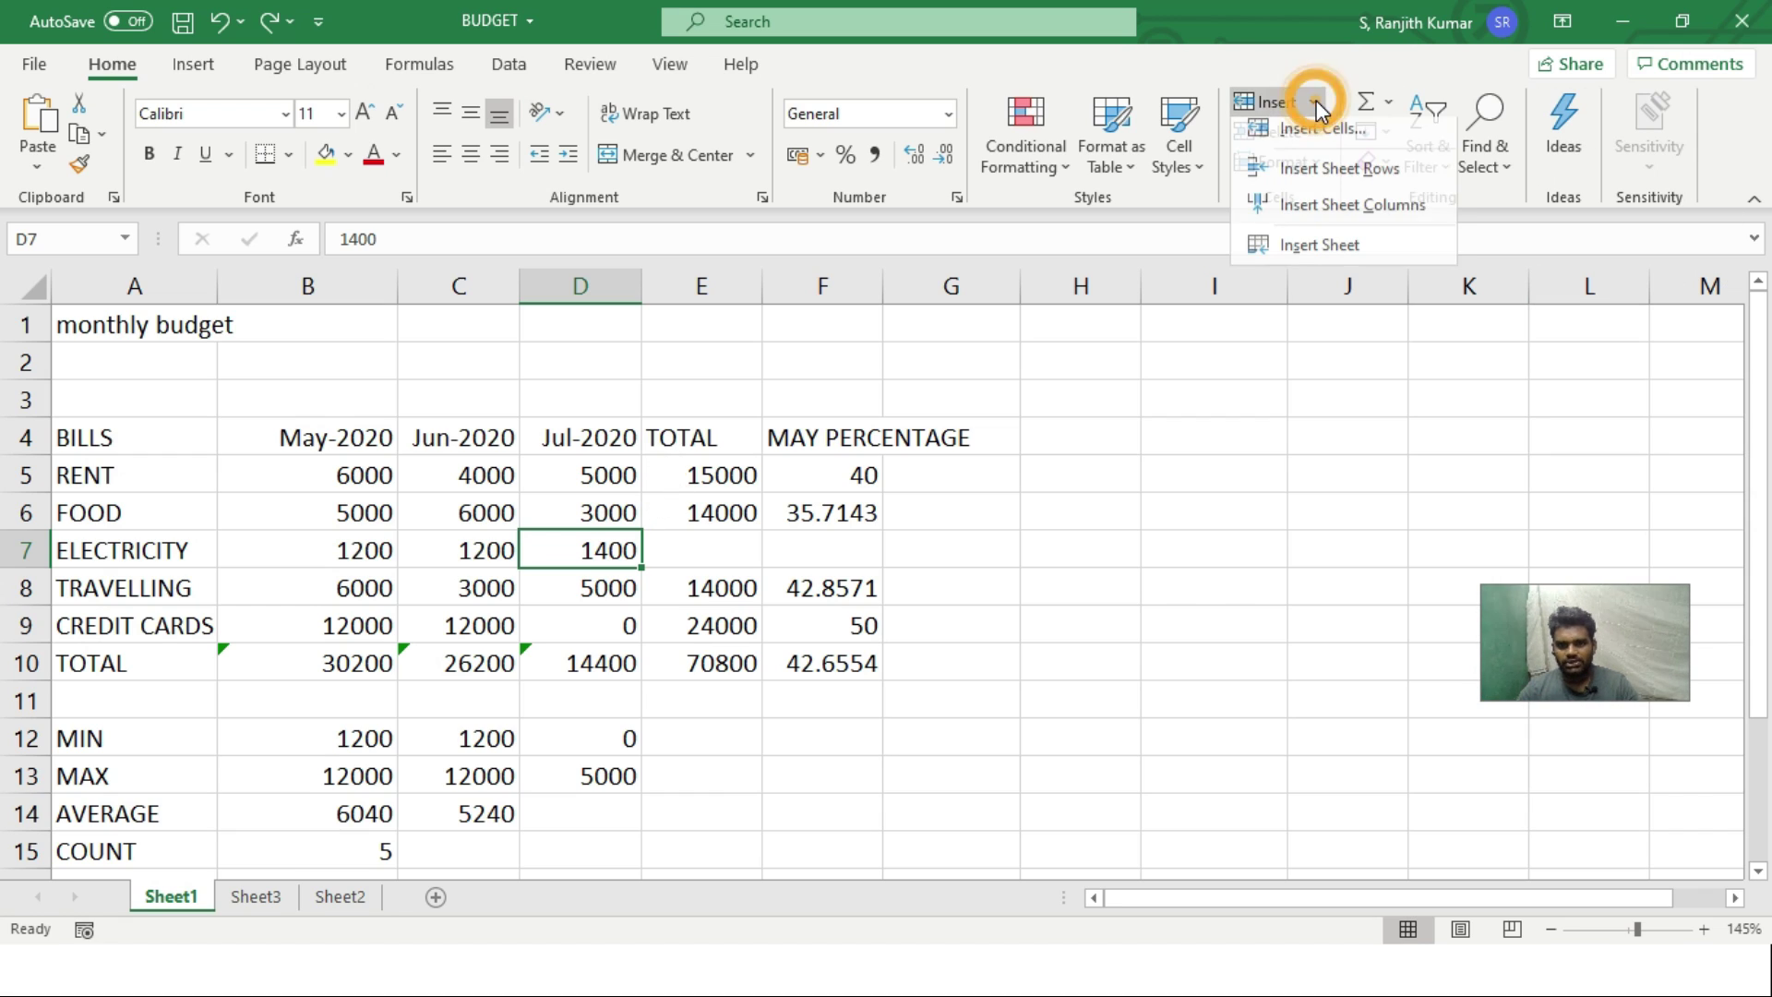
left_click(1336, 214)
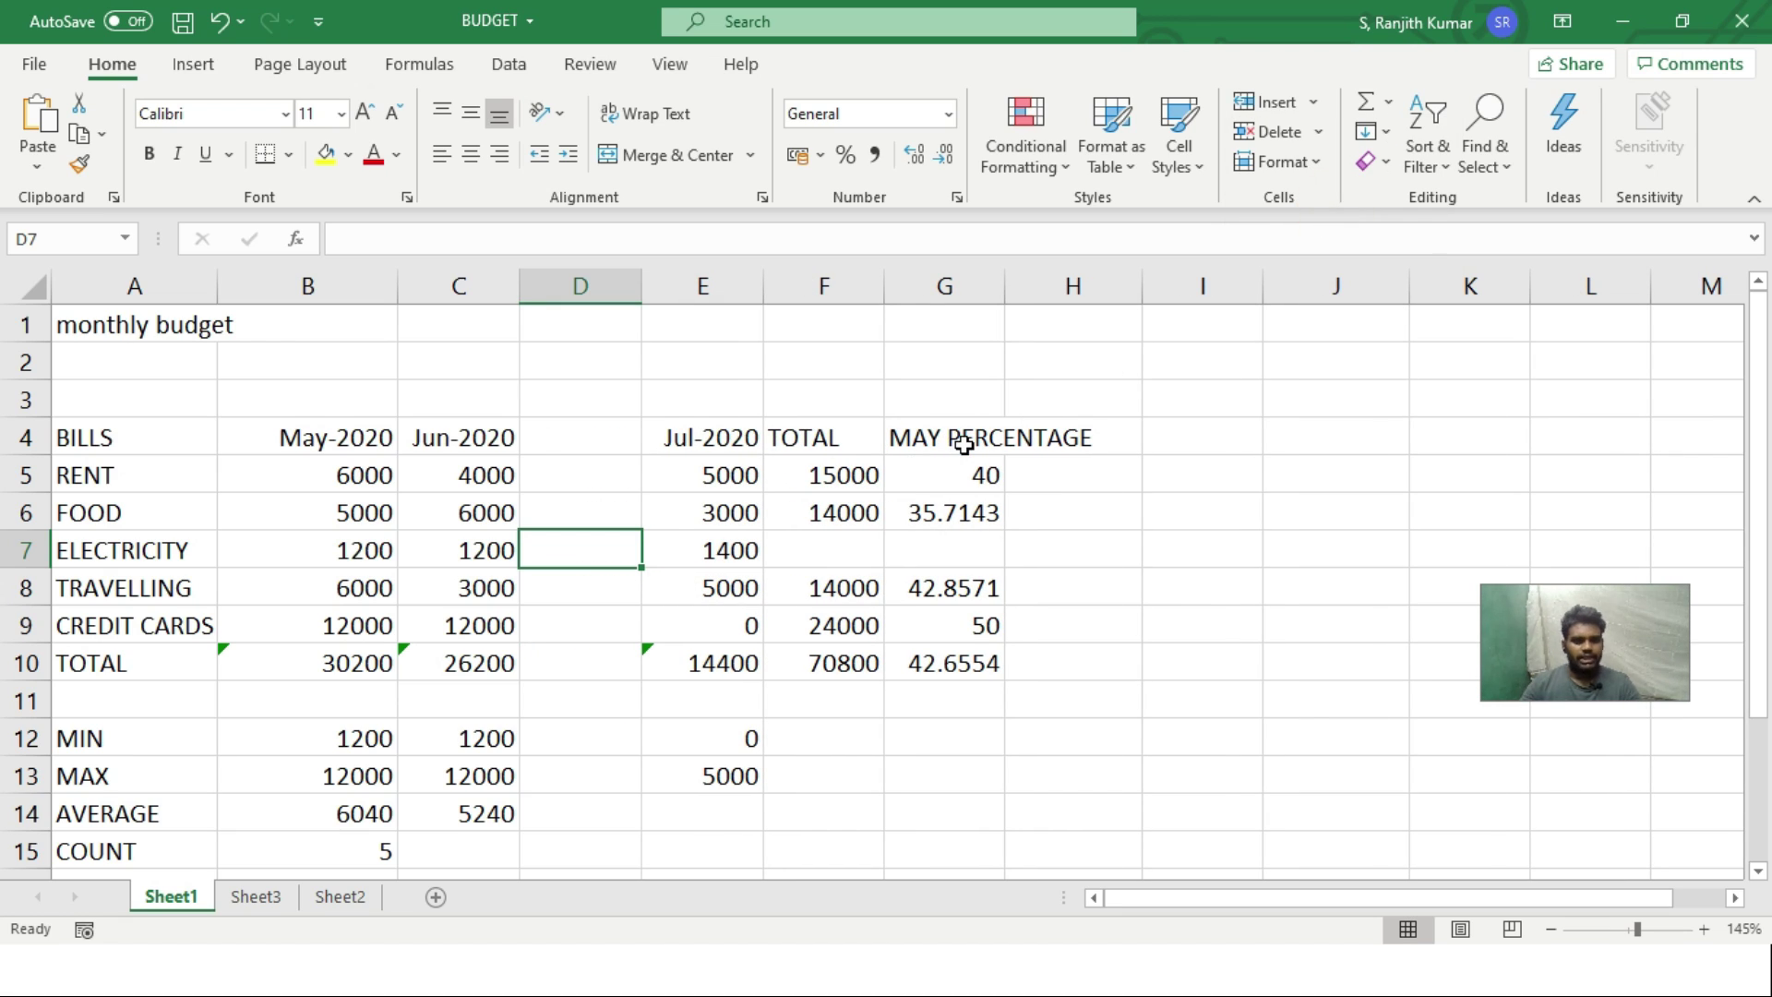
key("ctrl+z")
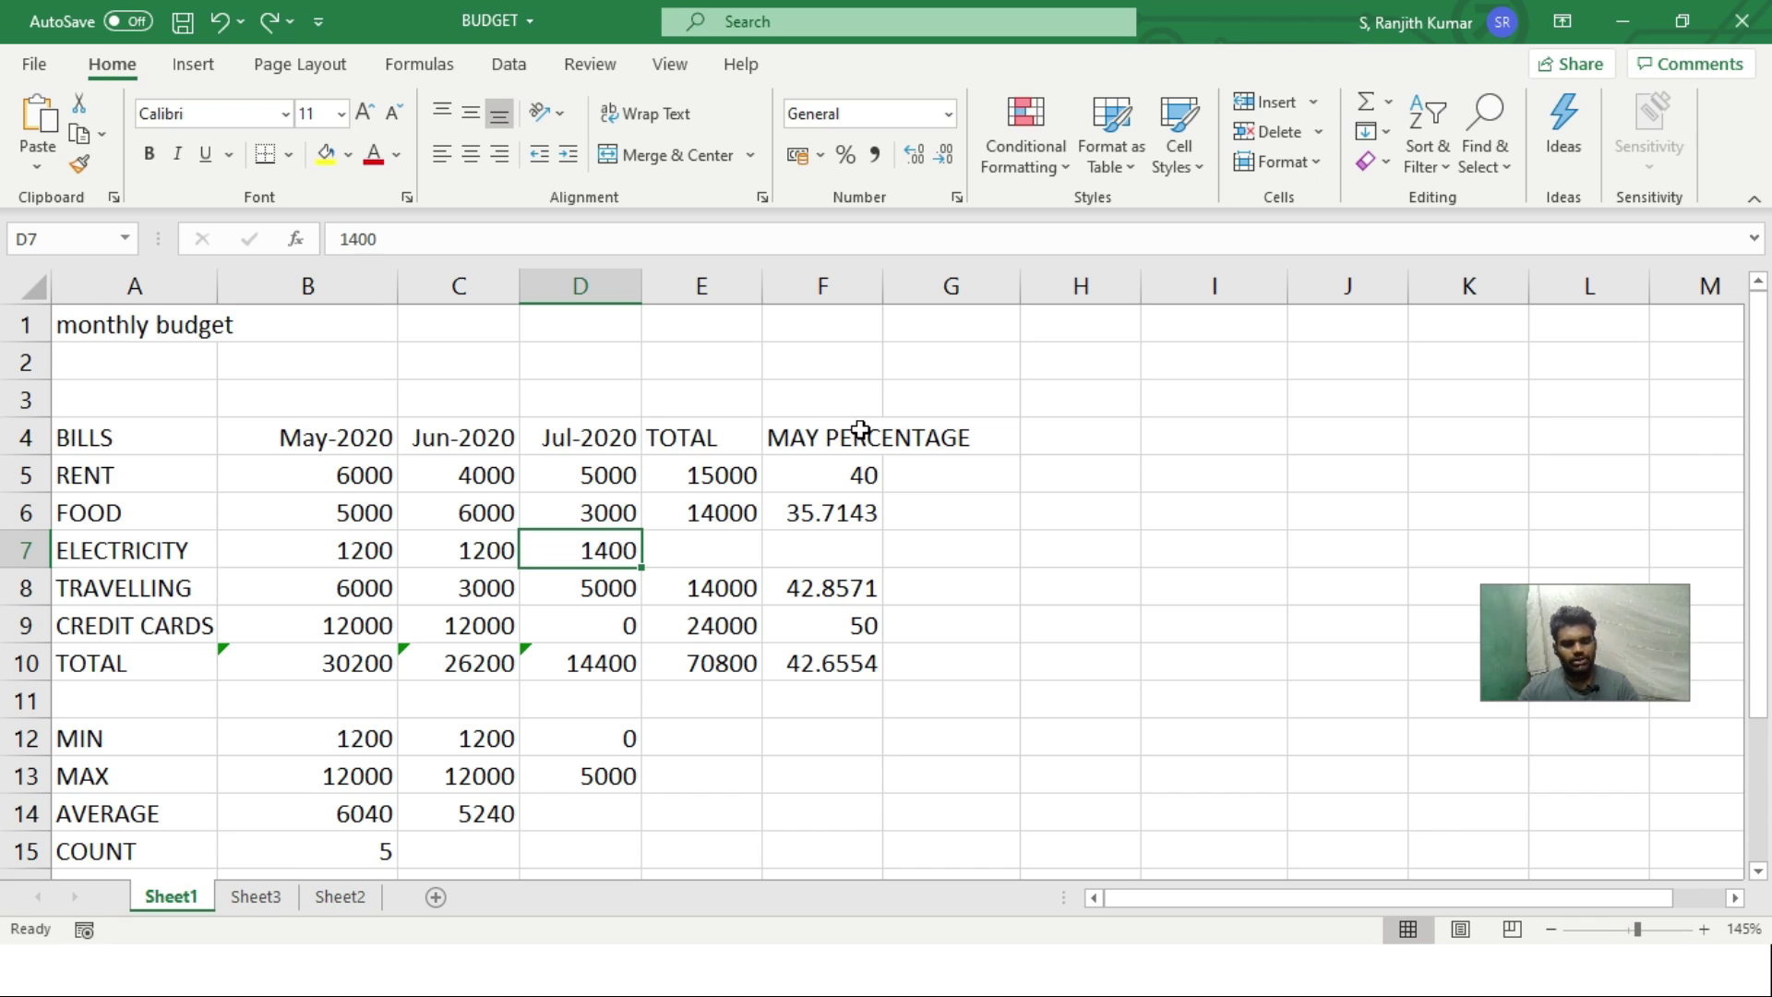
Step: Select the whole Jul-2020 column, insert a new column directly in front of it and undo the insertion
key("ctrl+space")
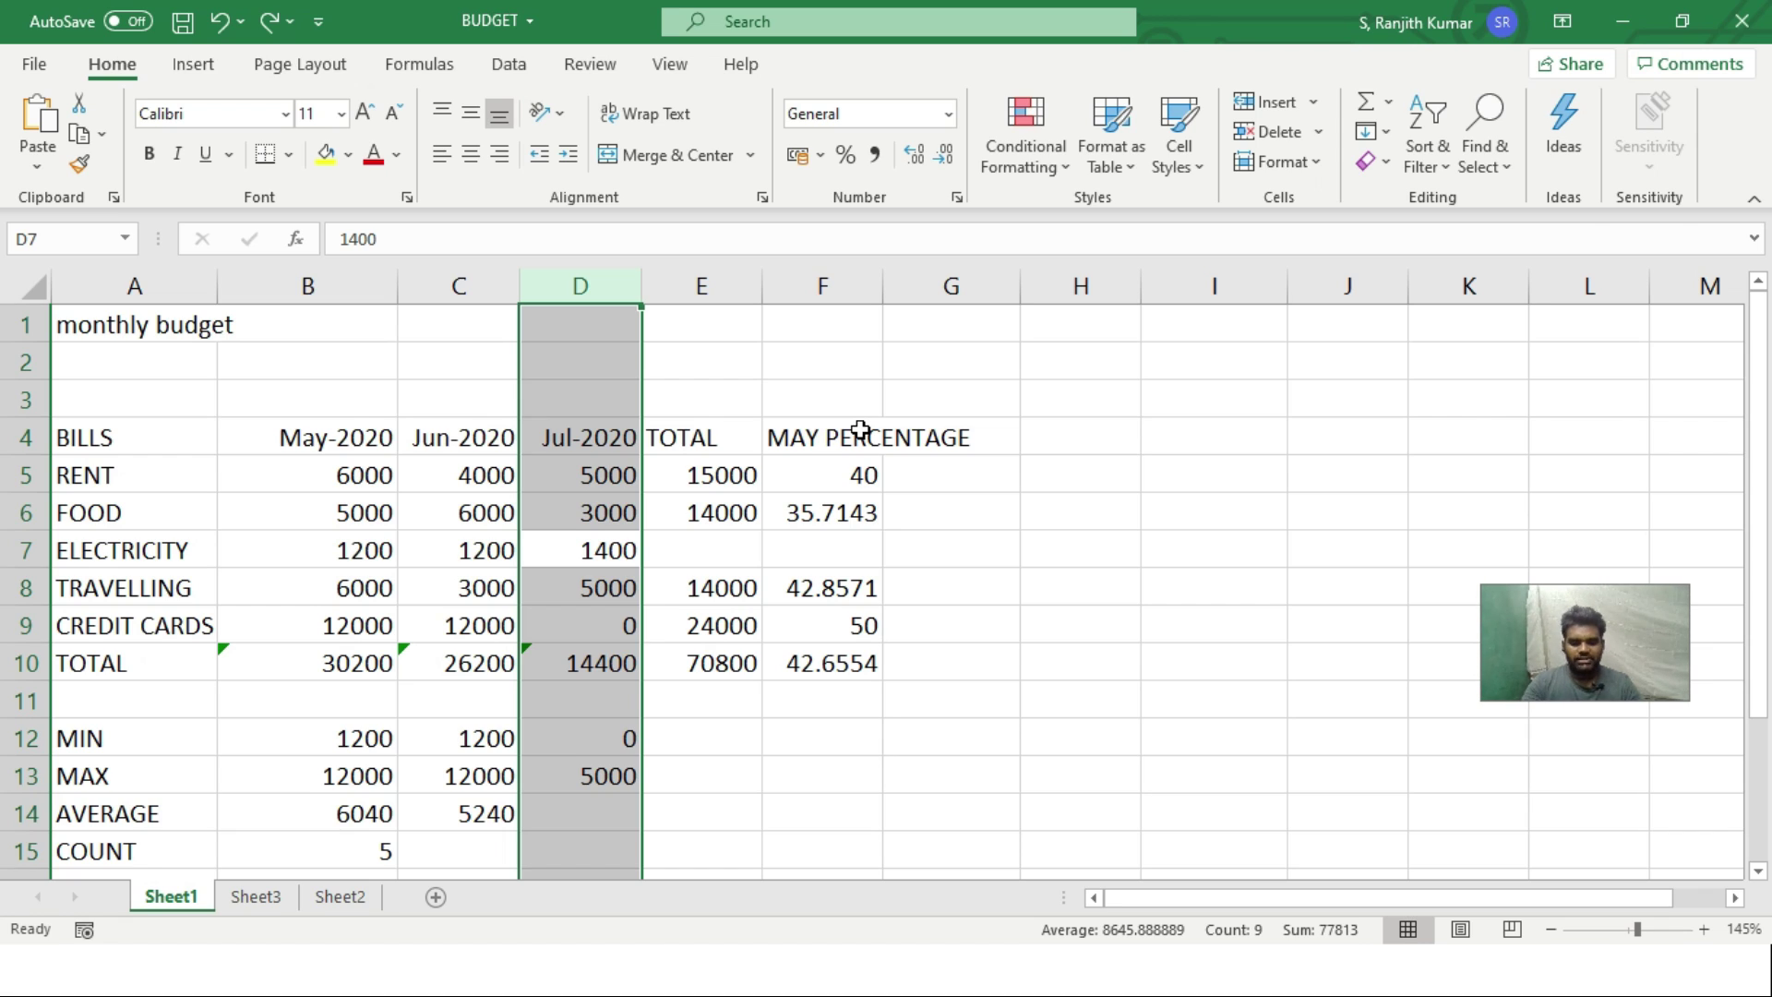
key("ctrl+shift+plus")
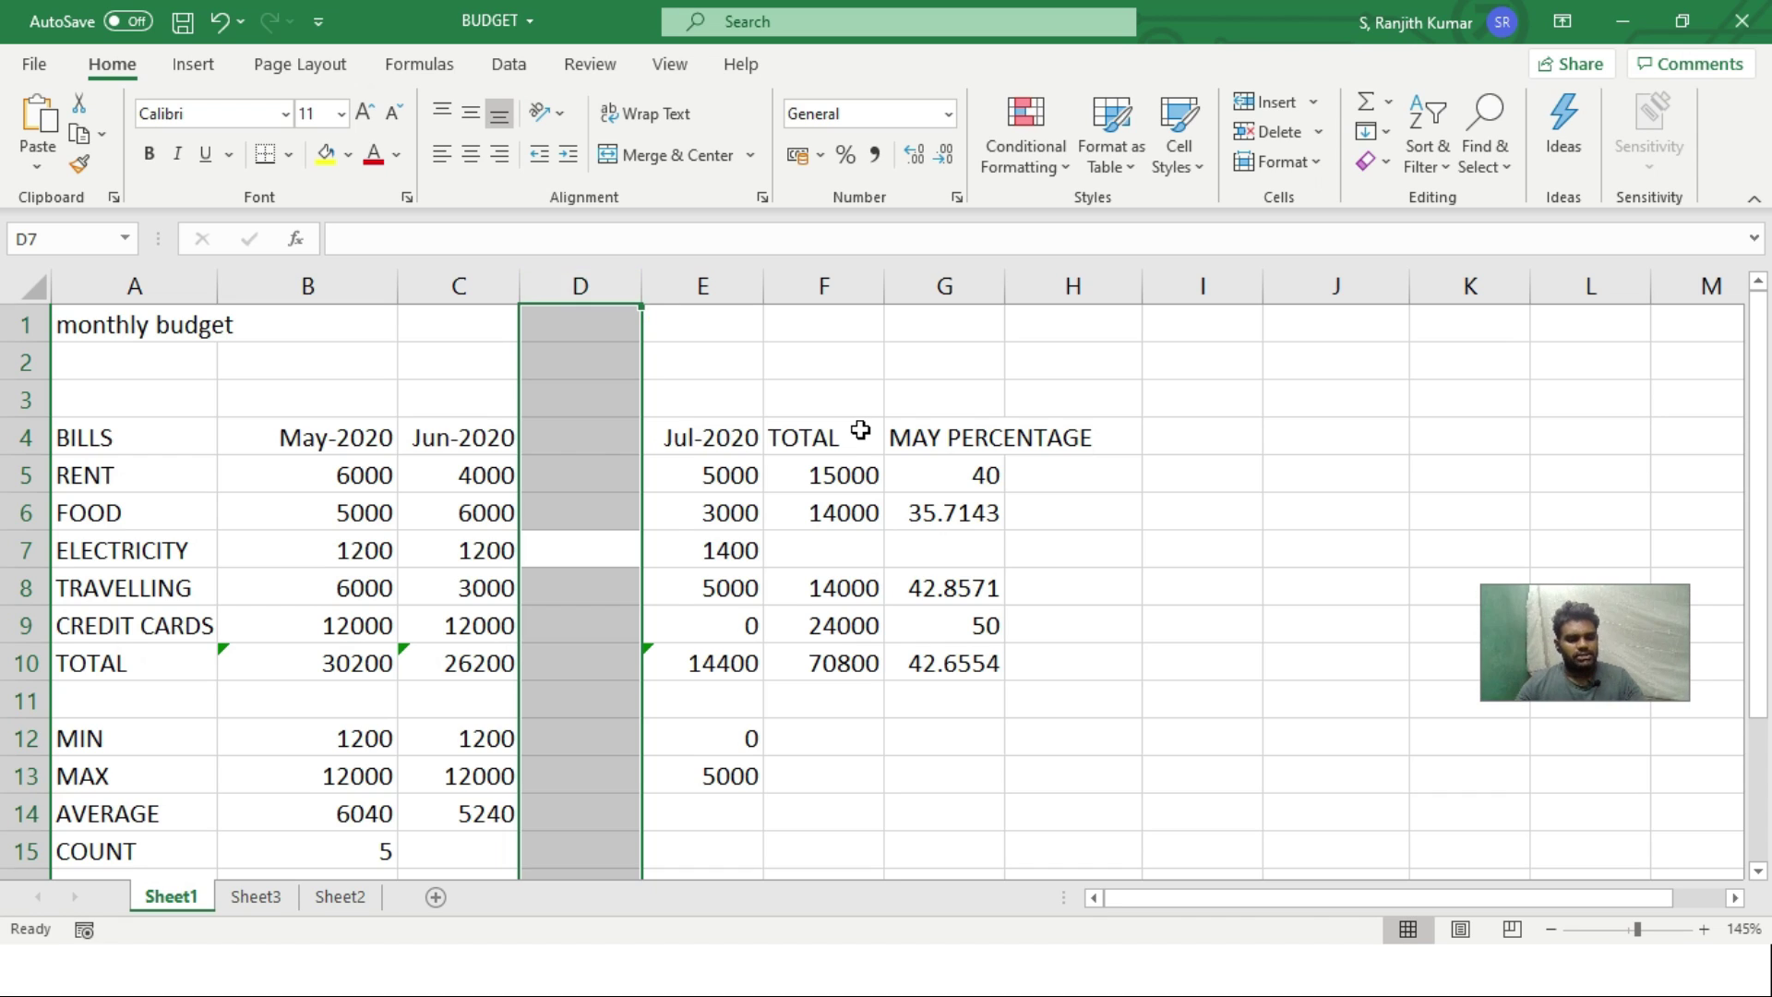
key("ctrl+z")
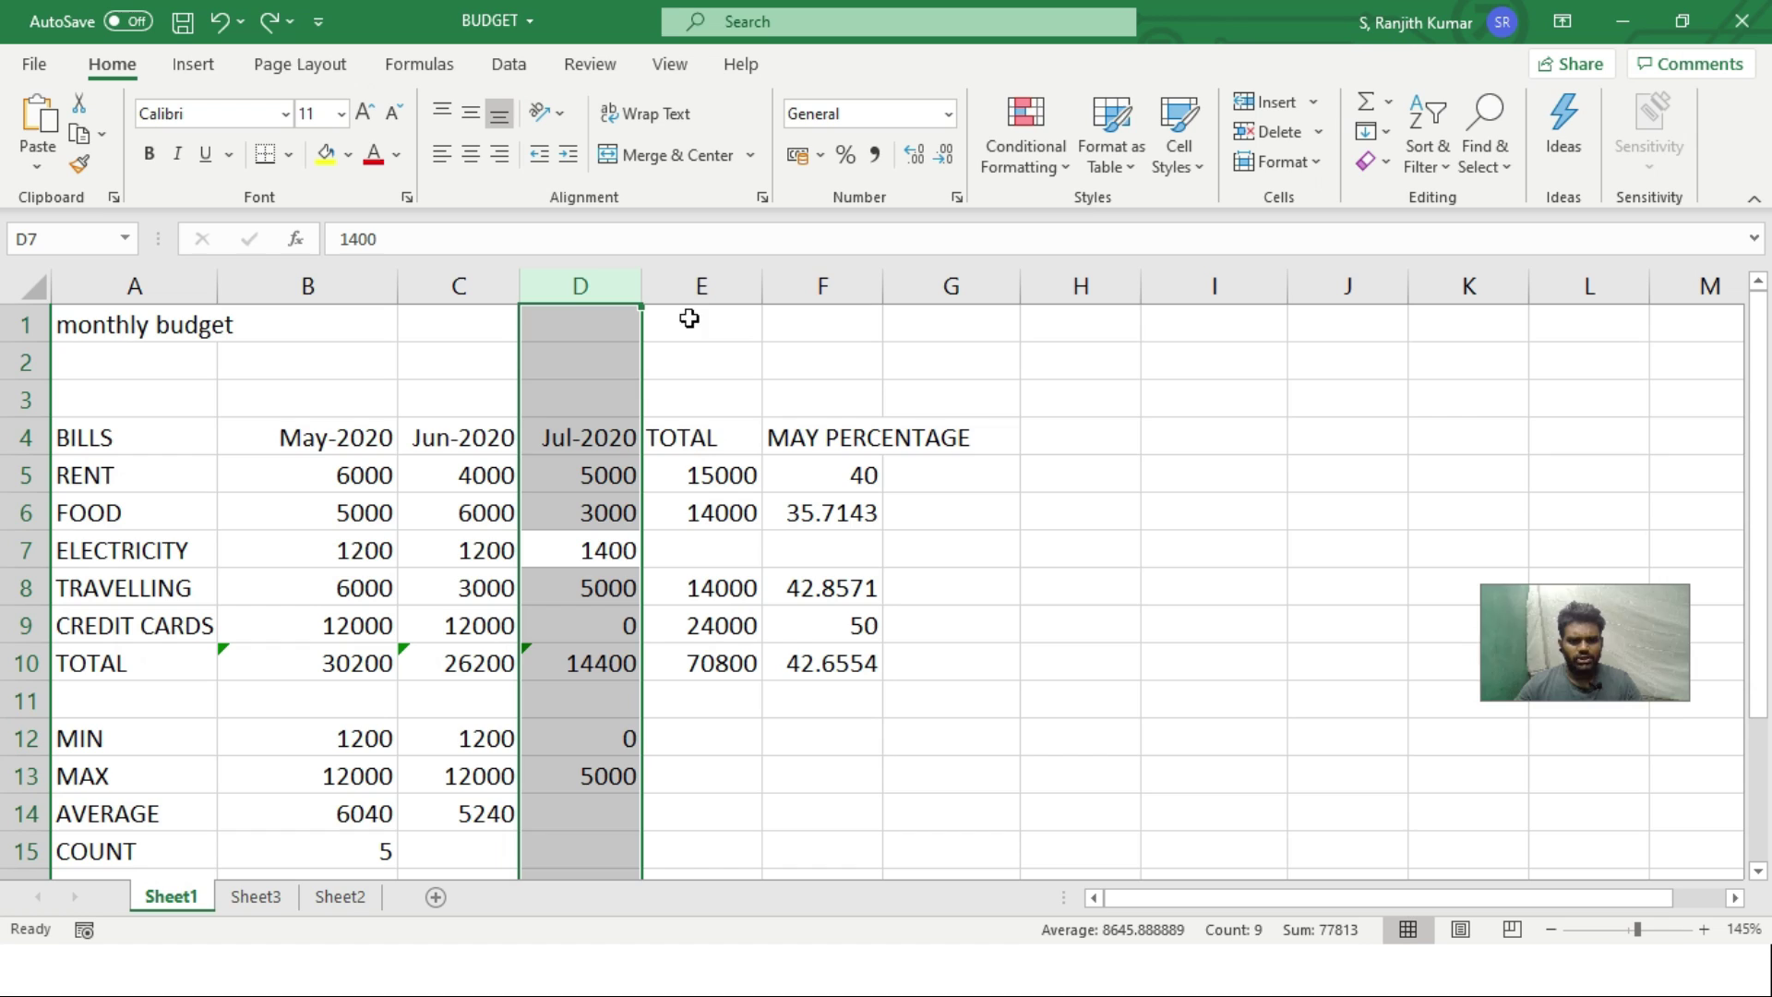
Step: Insert a new column between Jul-2020 and TOTAL and enter AUGUST as its heading in row 4
left_click(706, 364)
key("ctrl+space")
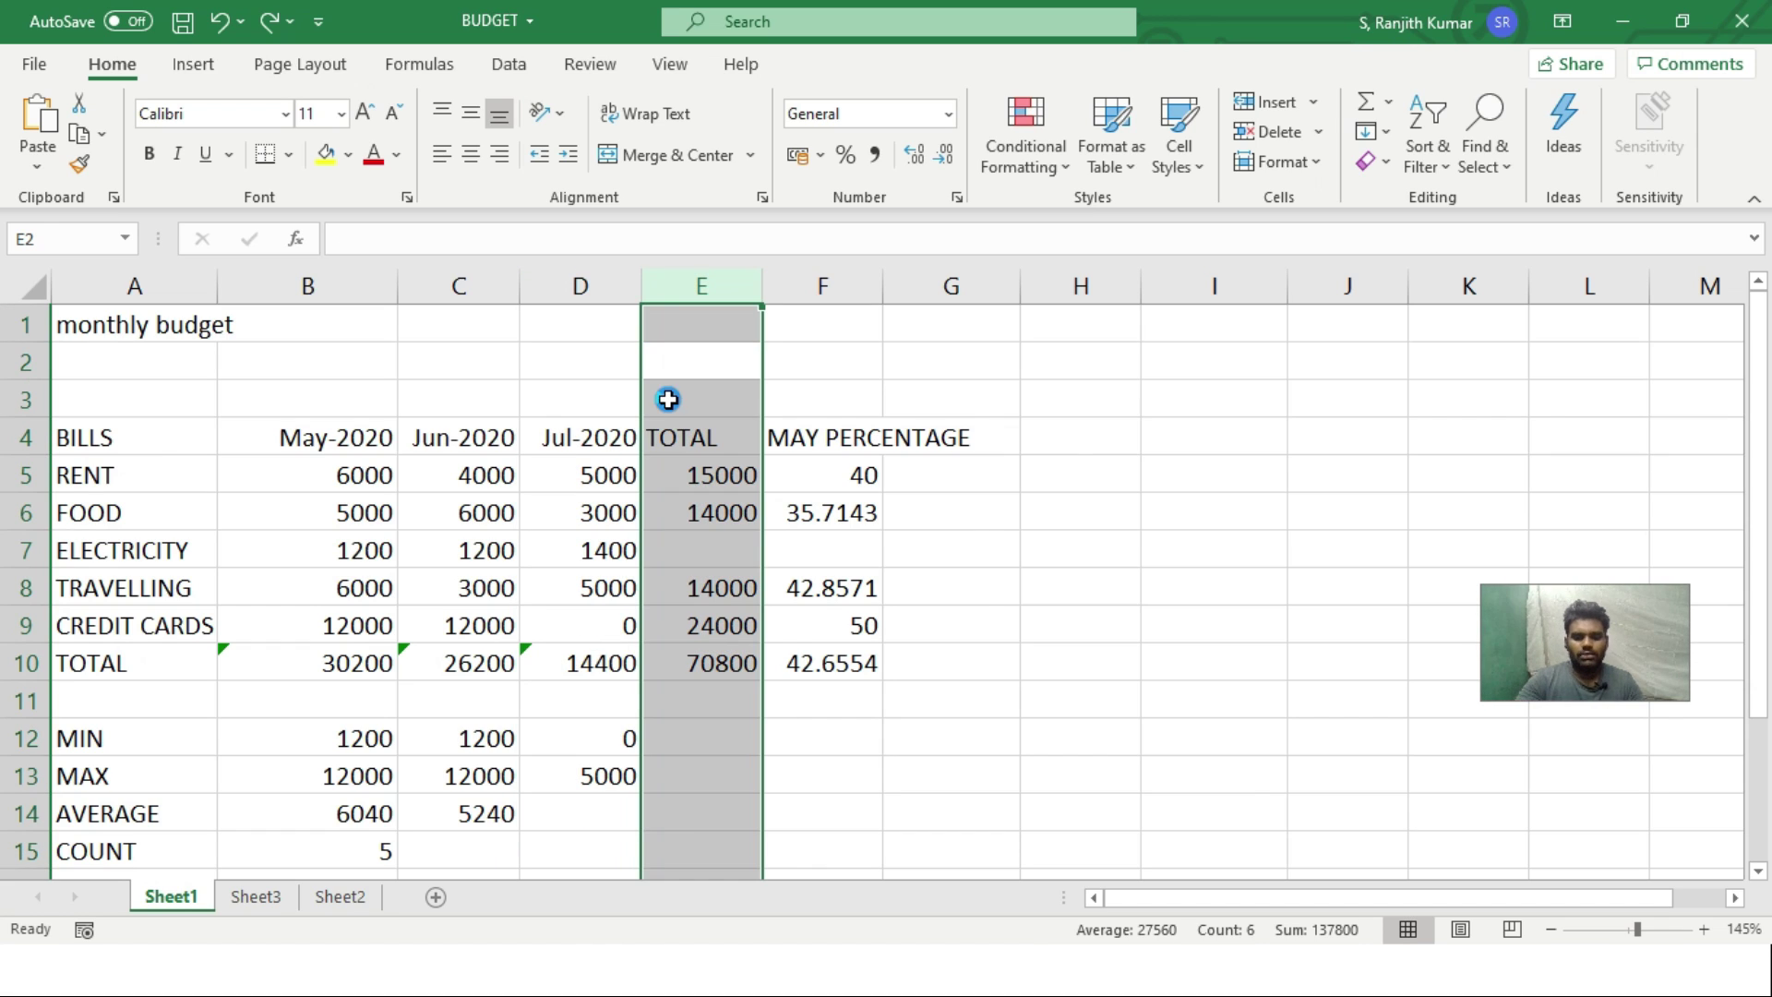
key("ctrl+shift+plus")
left_click(698, 447)
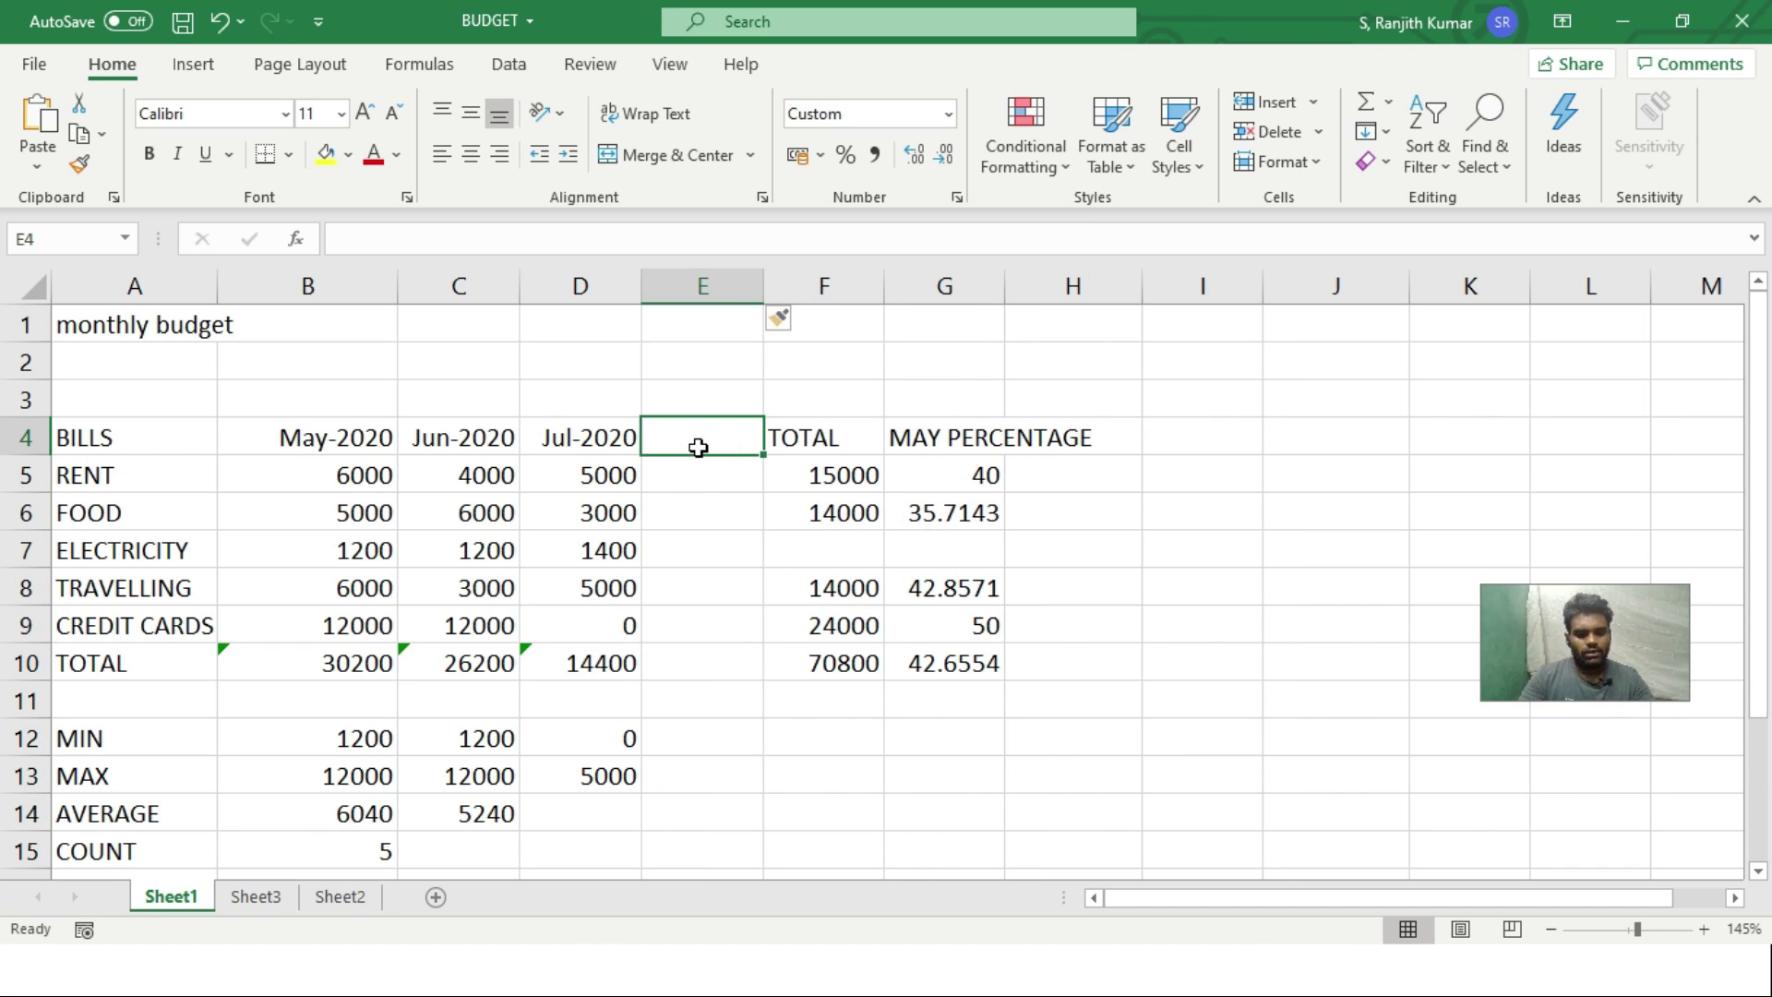
type("AUGUST")
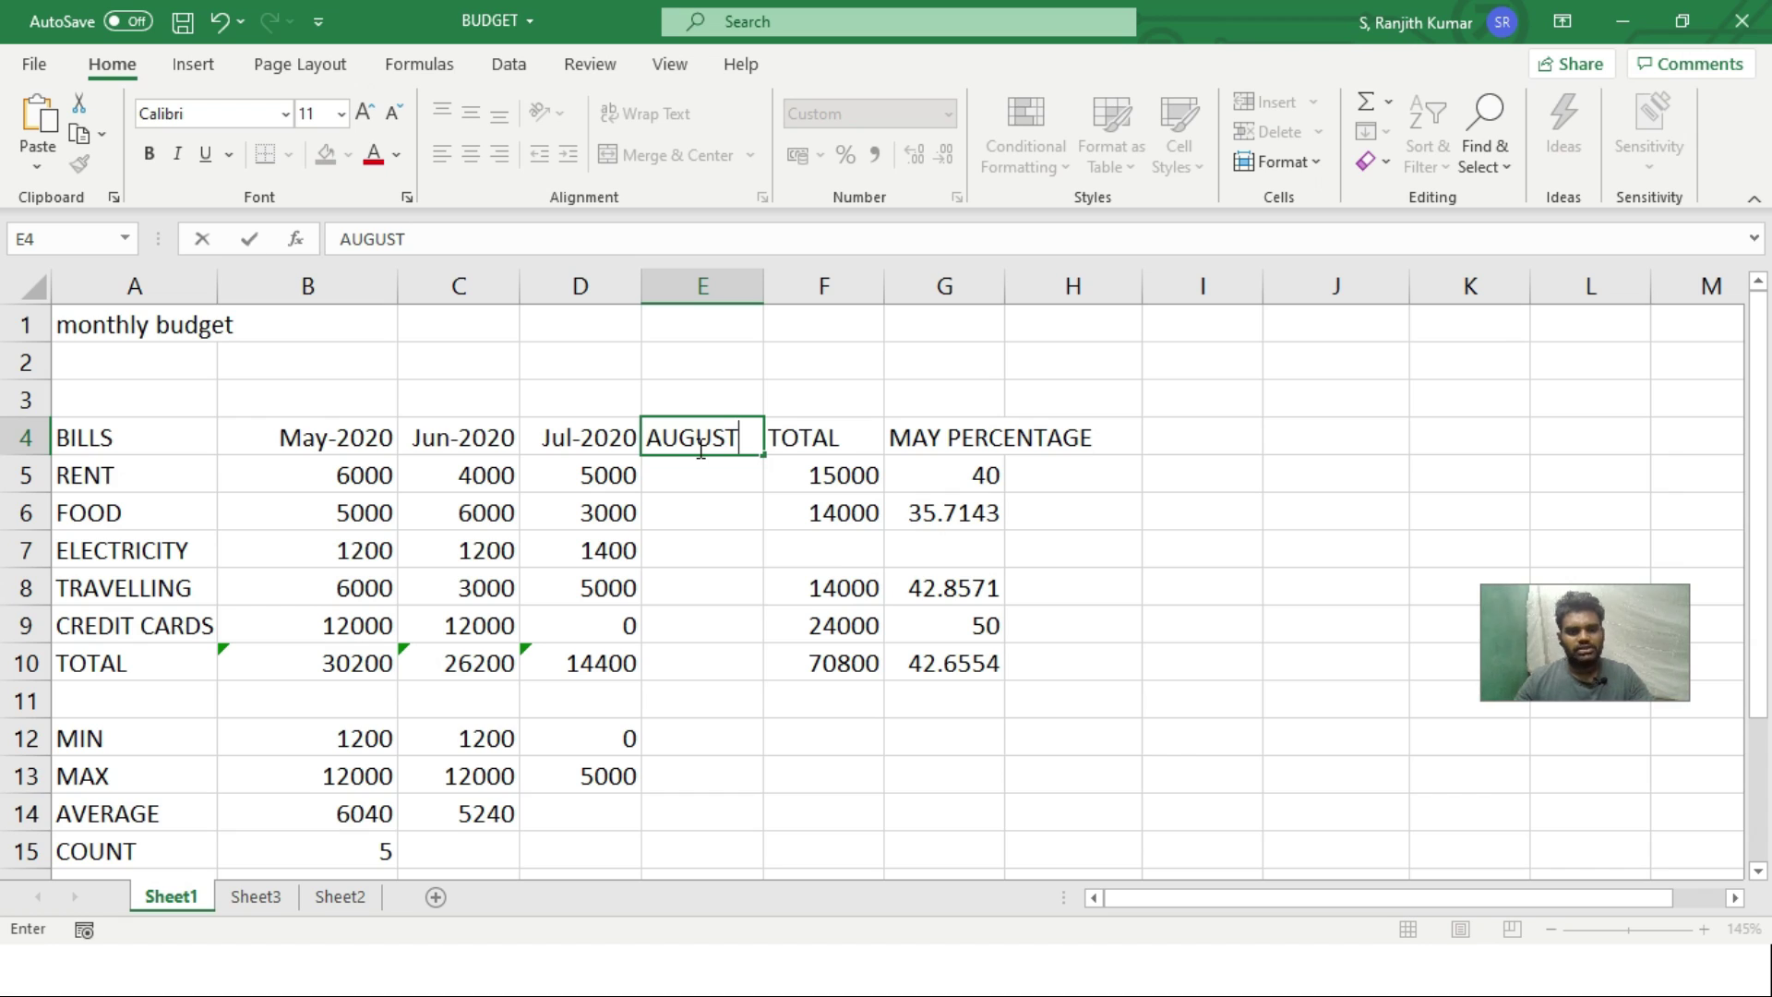
left_click(679, 524)
Step: Enter the AUGUST amounts 6000 for RENT and 1400 for FOOD
left_click(700, 472)
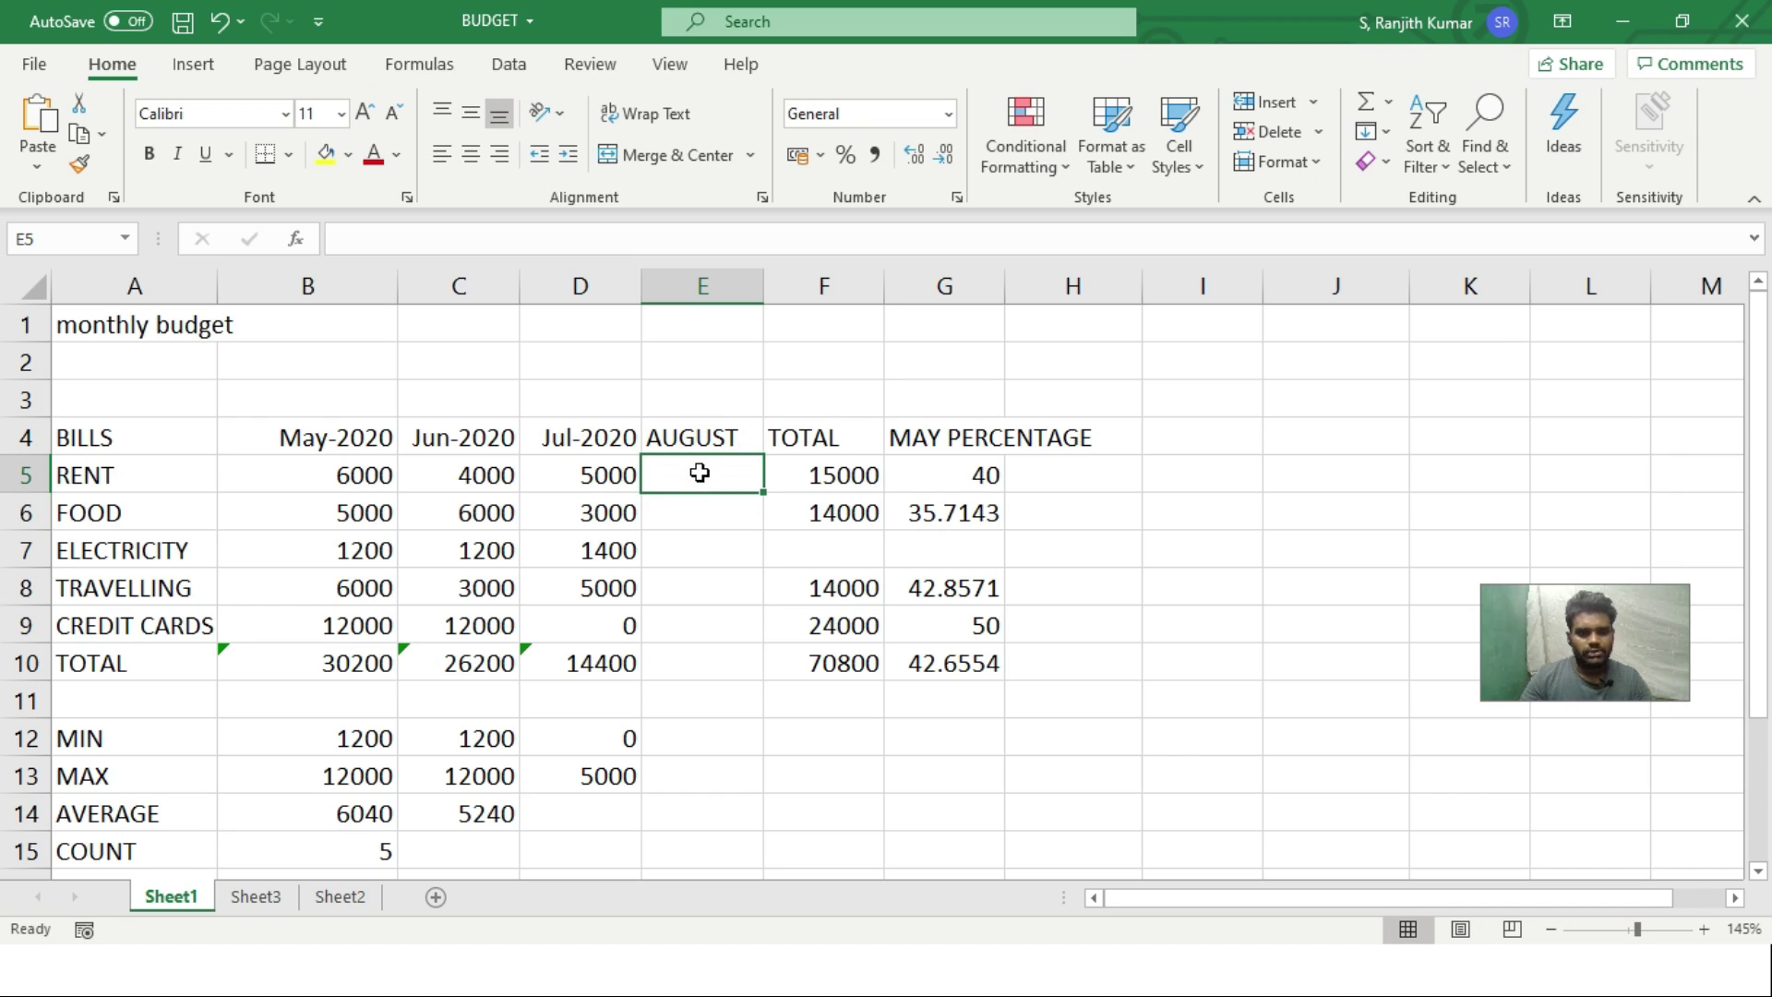
type("6000")
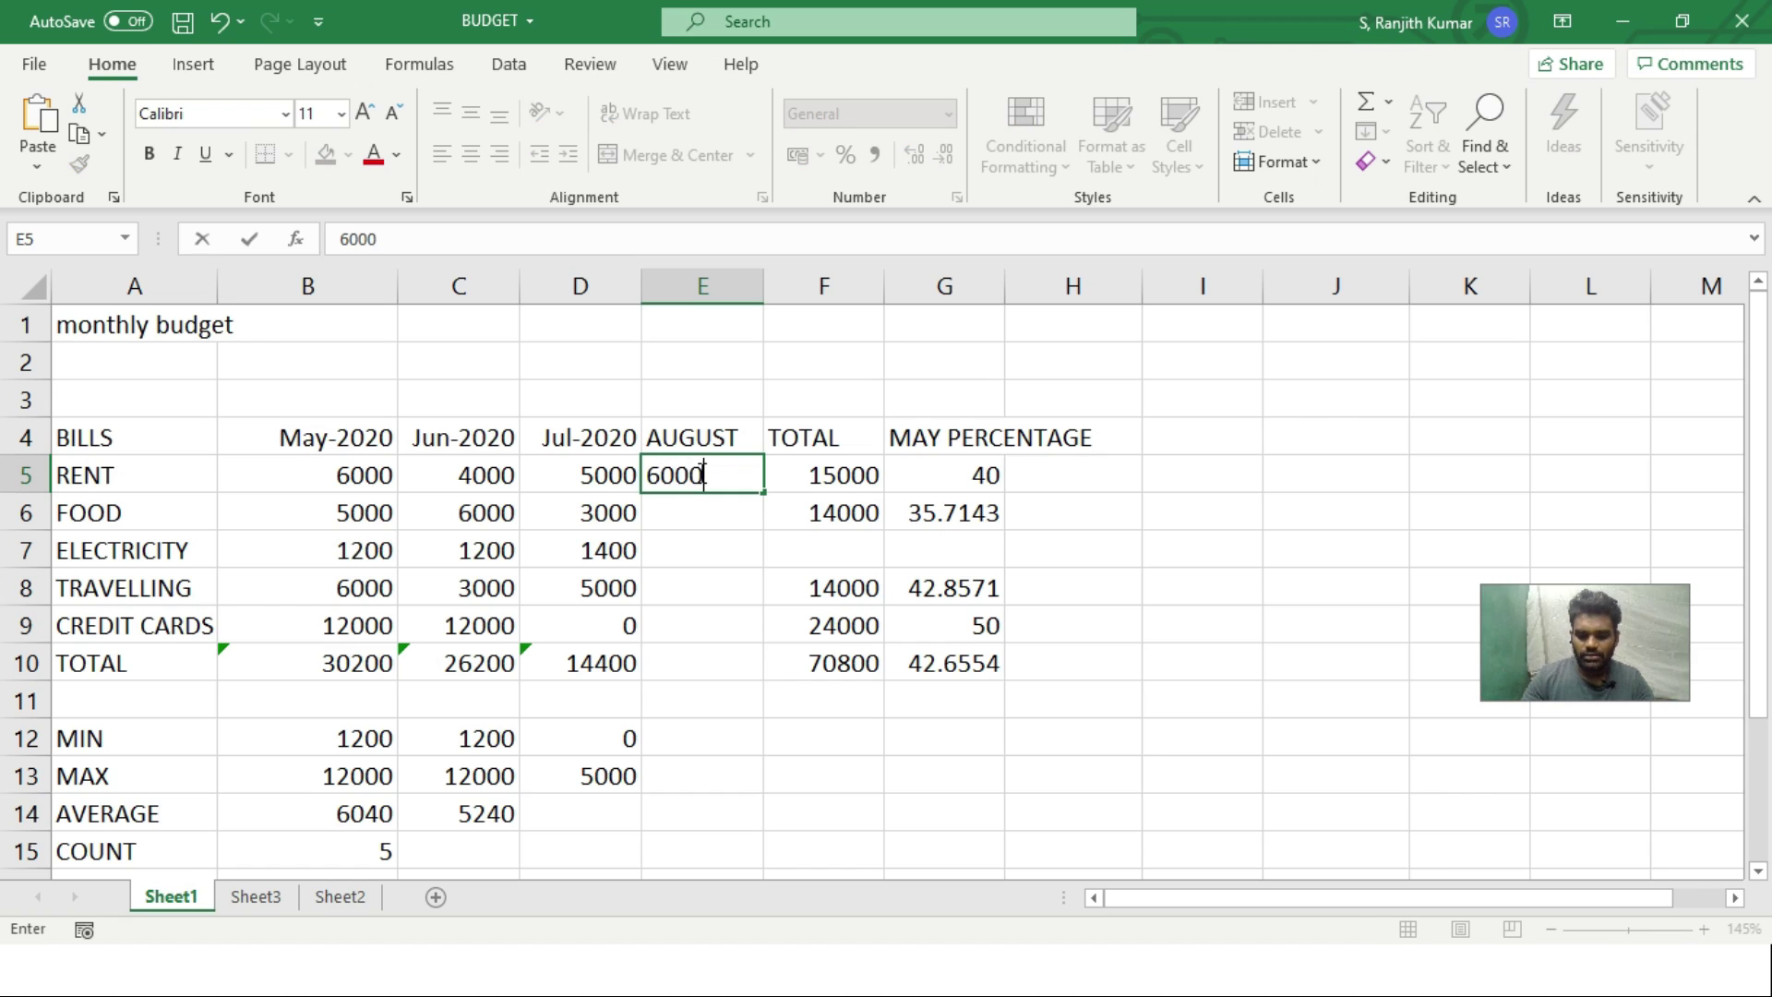
key("Return")
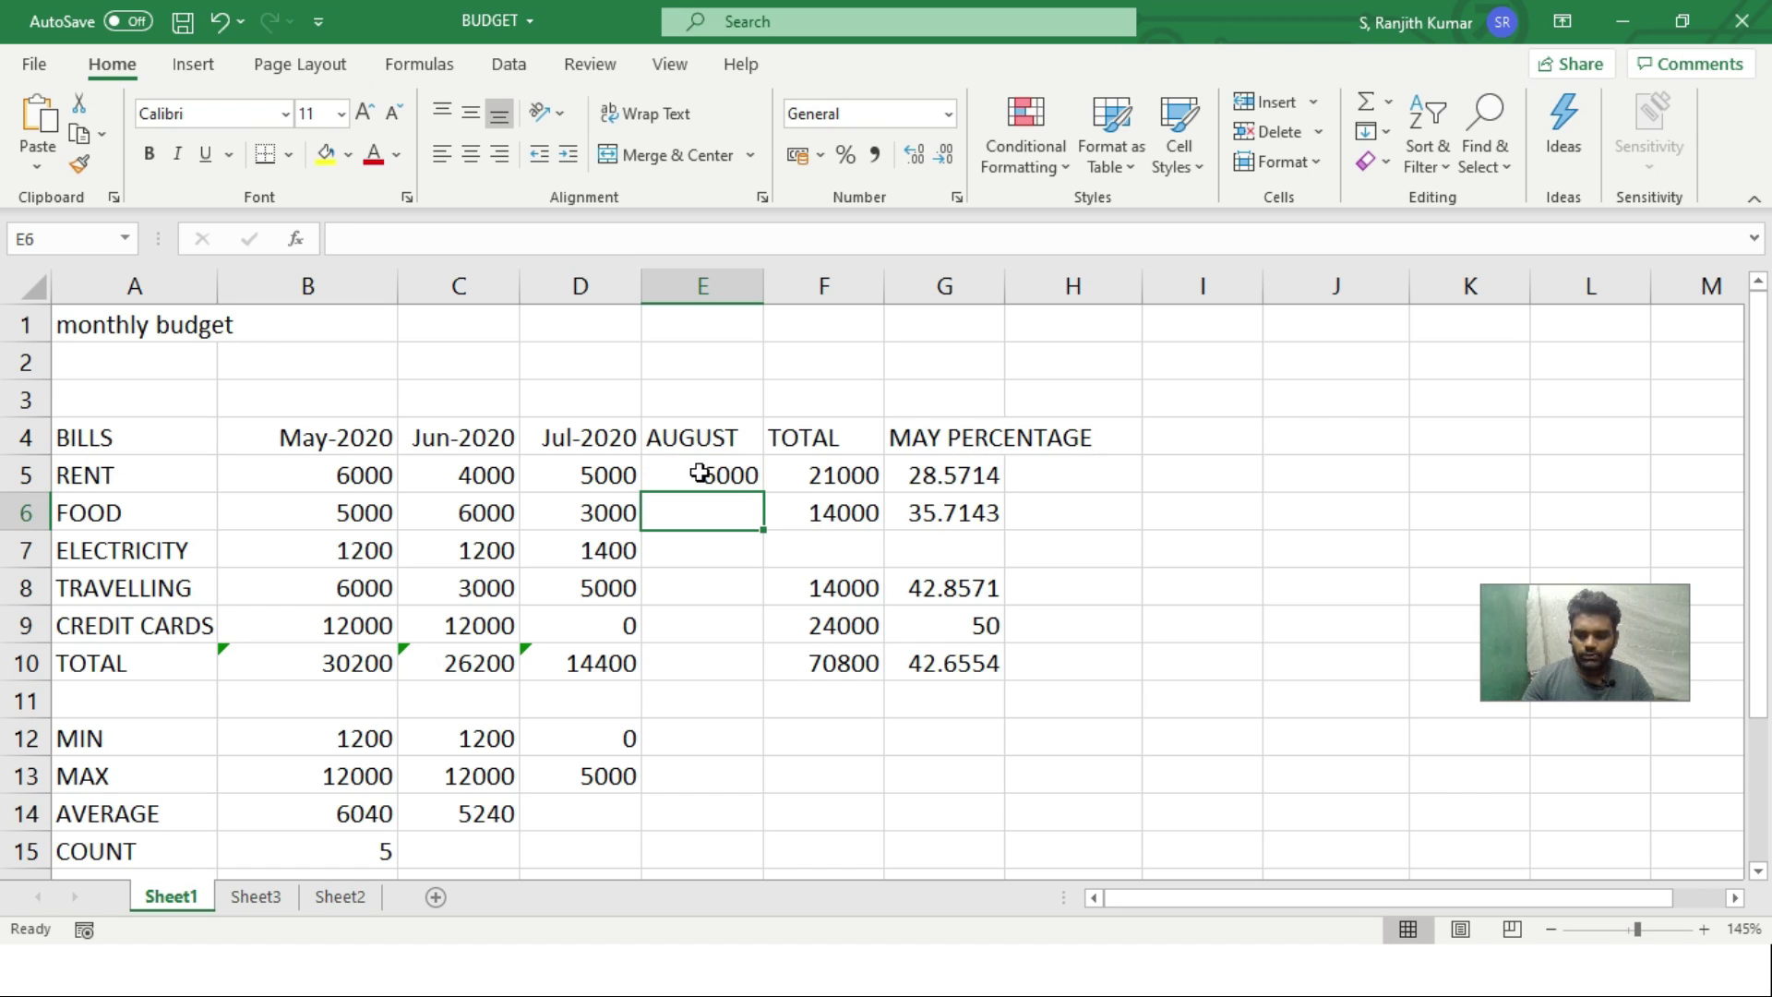
type("120")
key("BackSpace")
key("BackSpace")
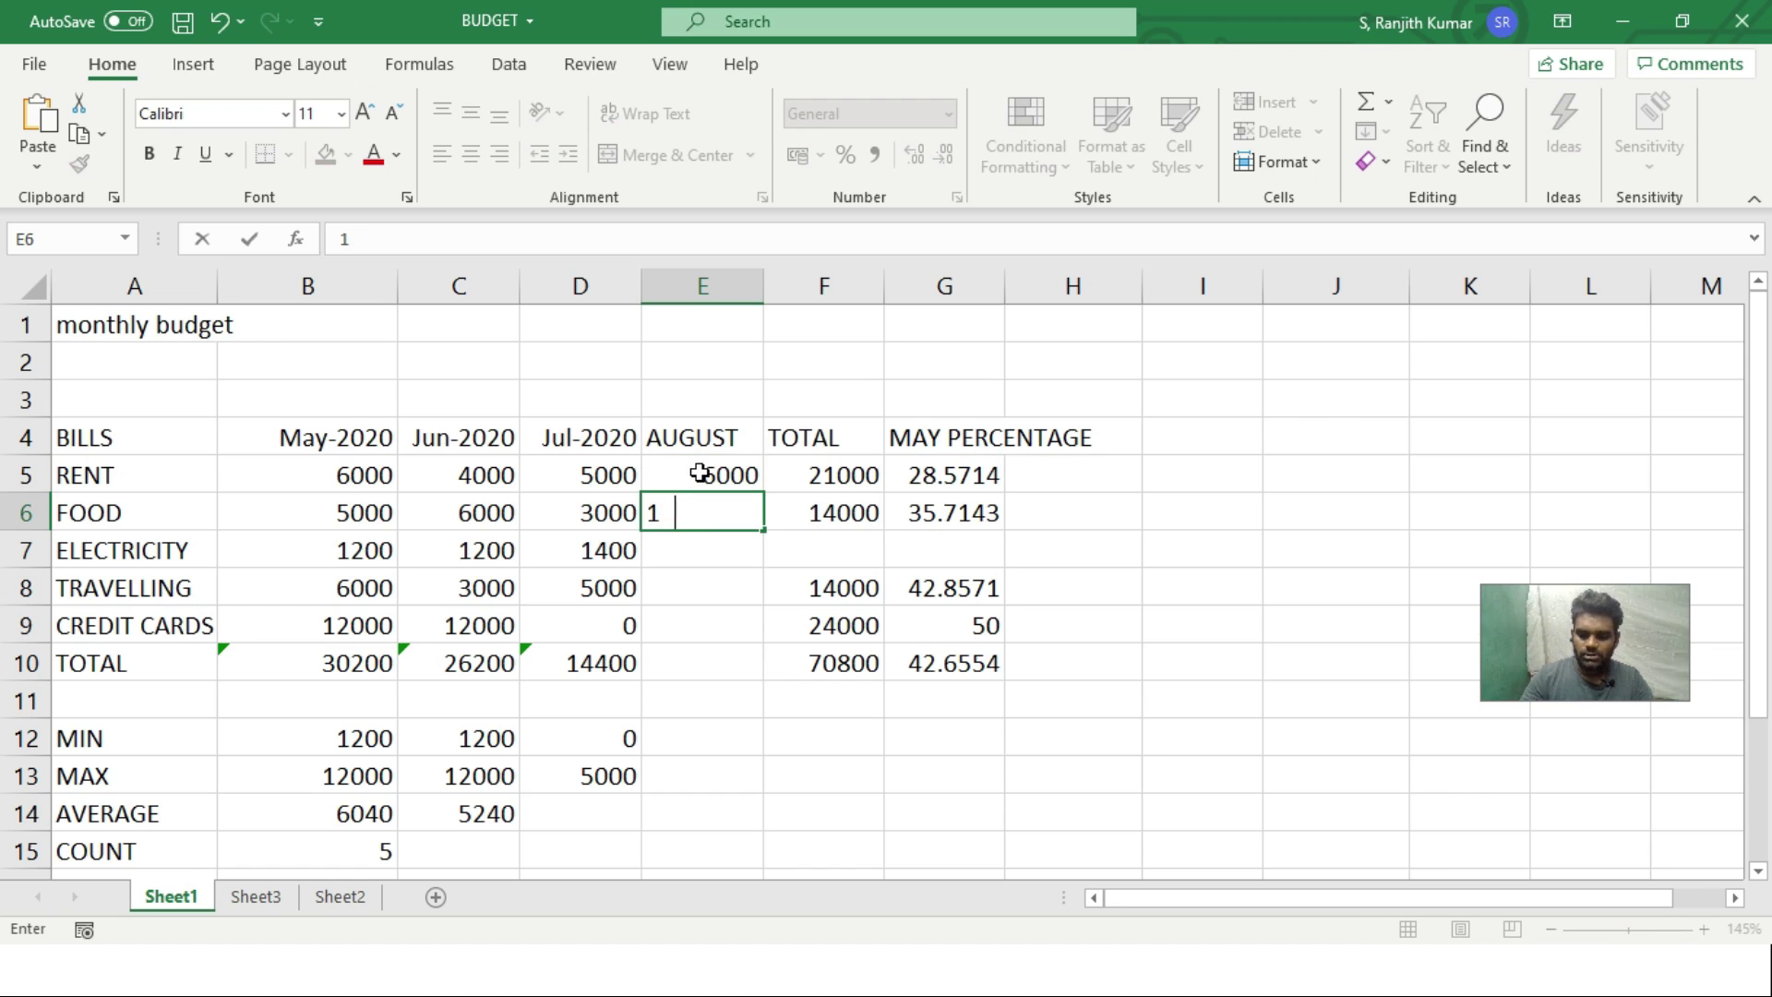
type("400")
key("Return")
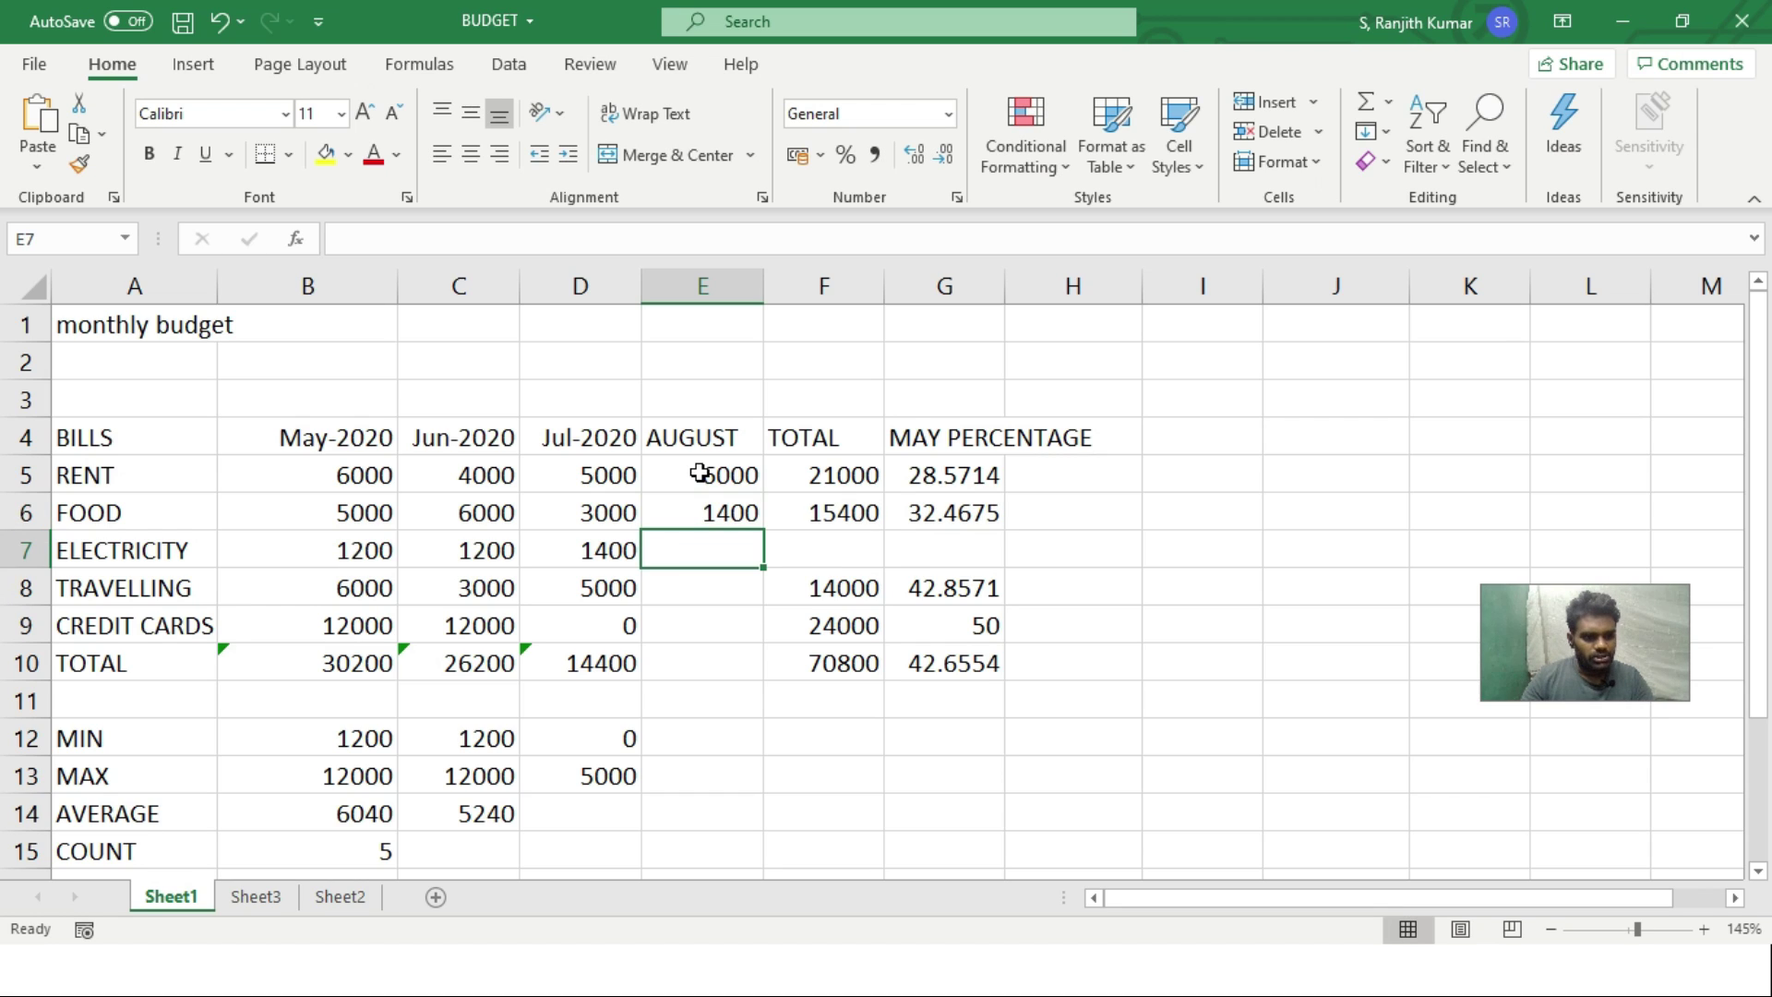
Step: Enter the AUGUST amounts 1400 for ELECTRICITY, 4000 for TRAVELLING and 12000 for CREDIT CARDS
type("1400")
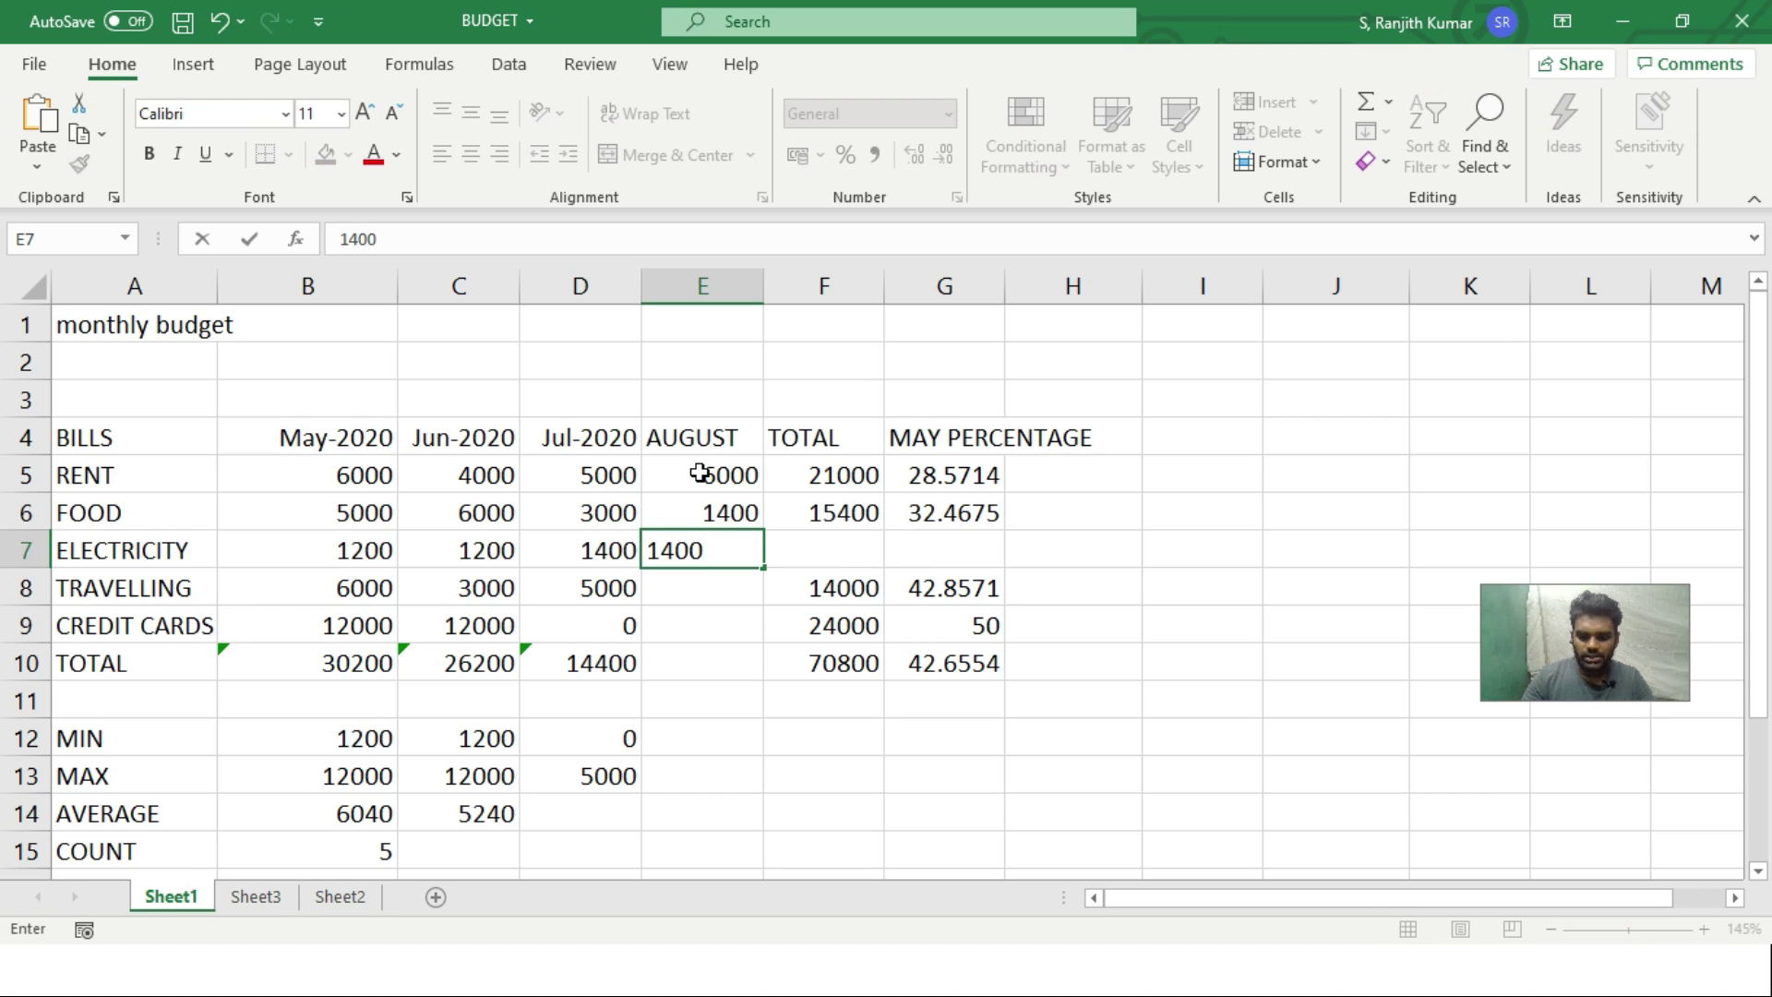
key("Return")
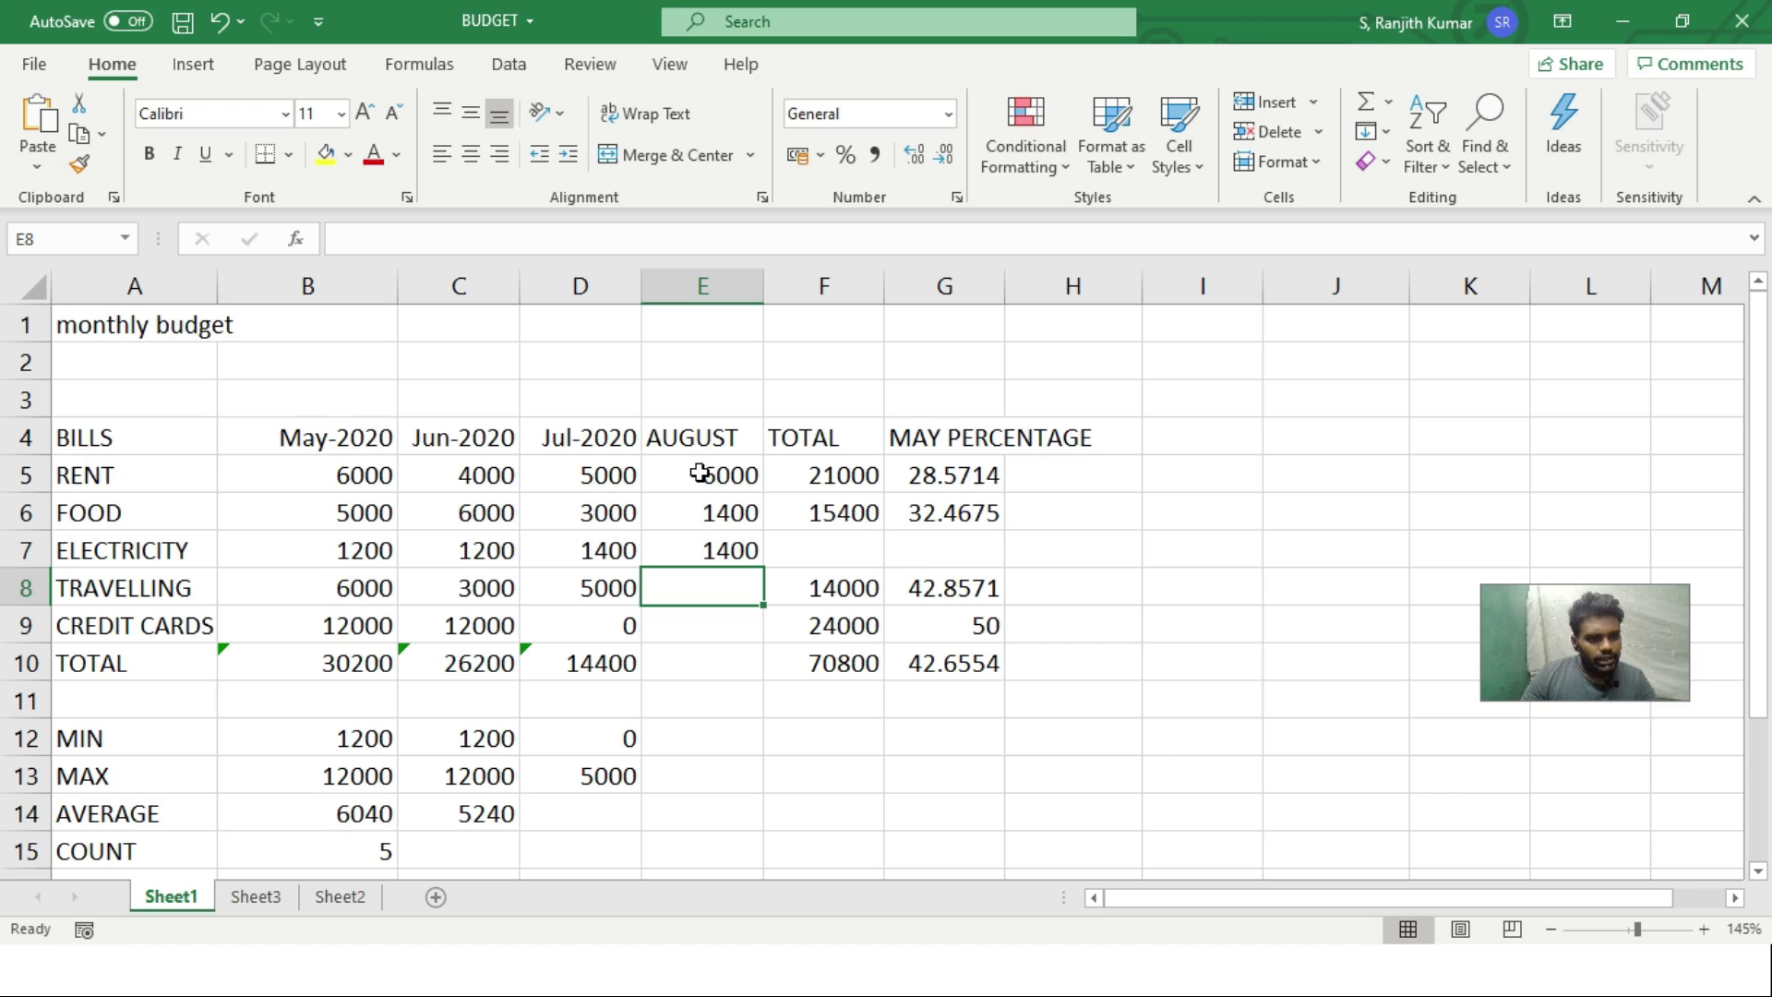
type("4000")
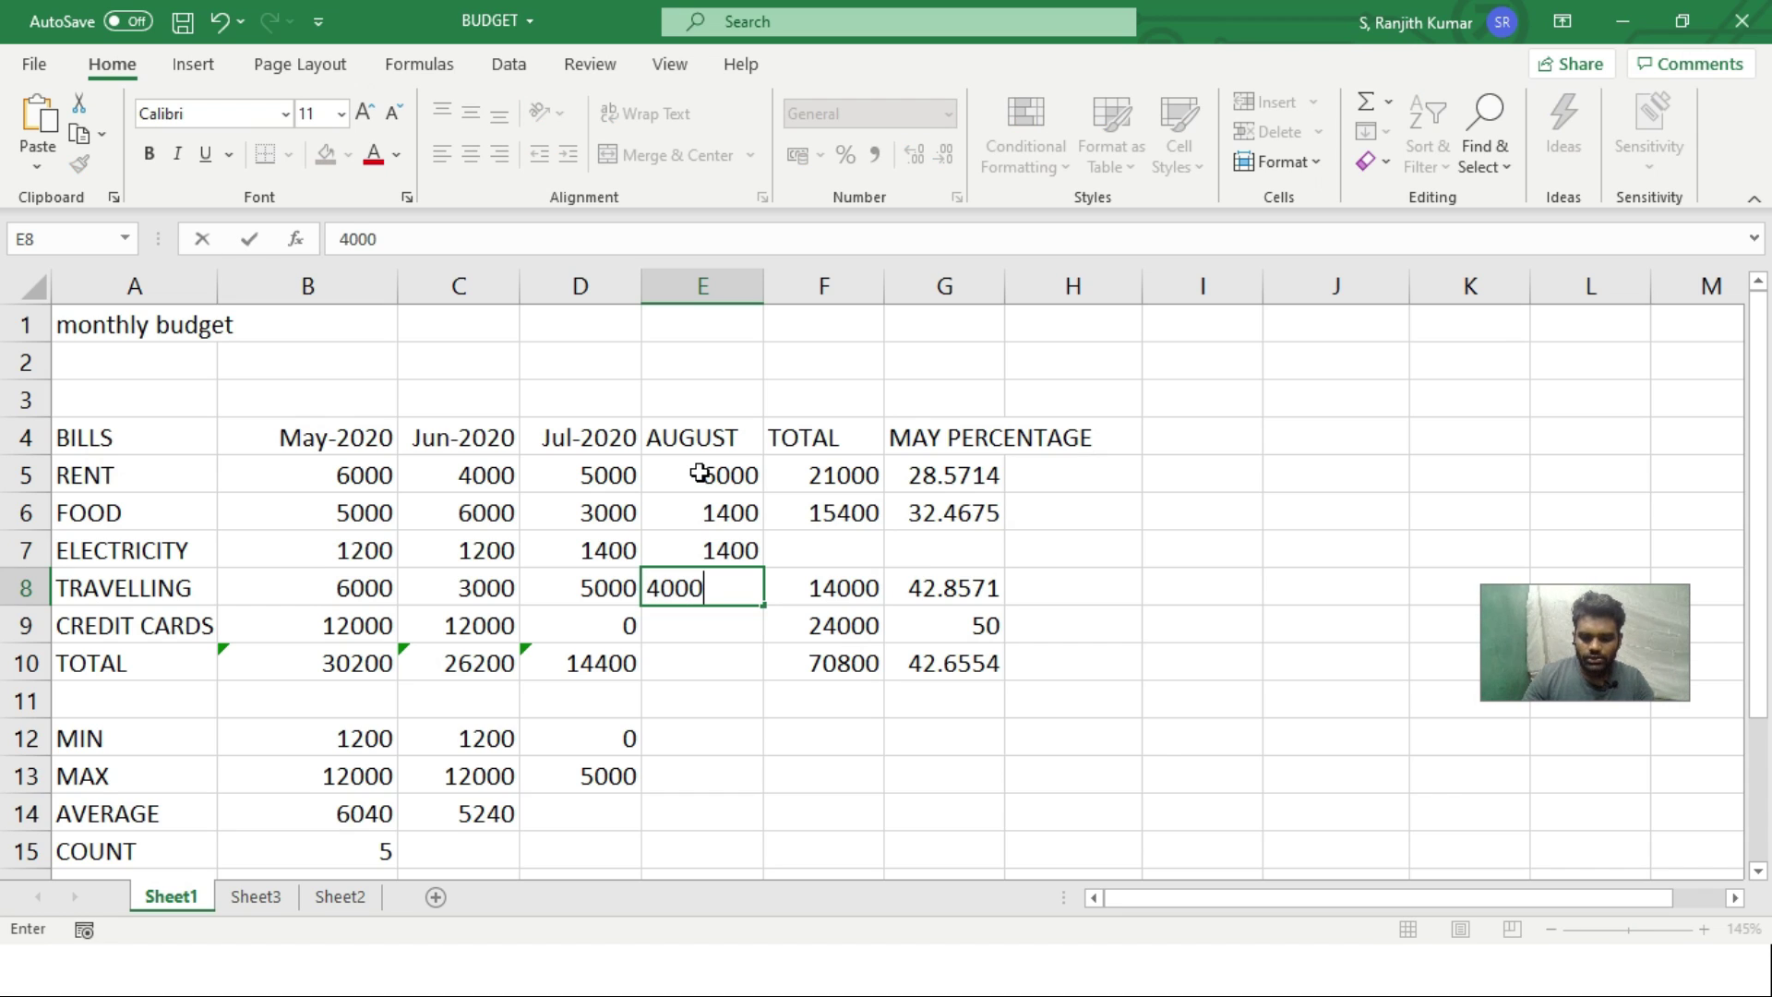
key("Return")
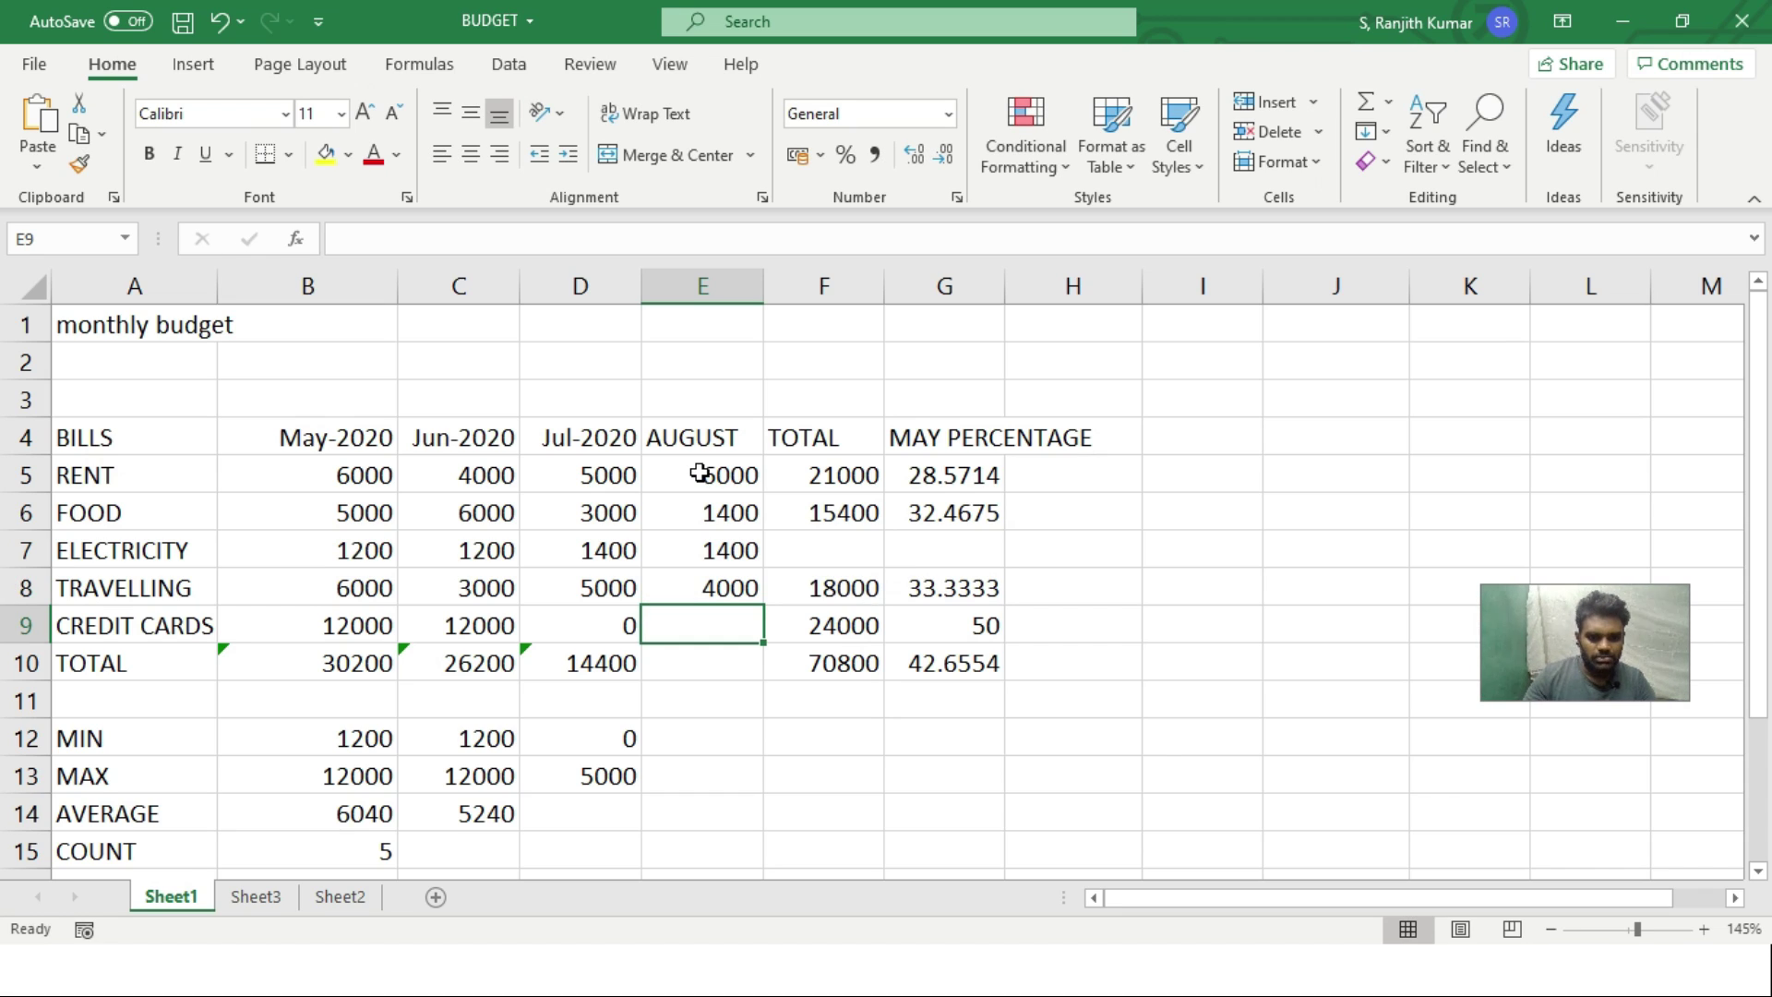
type("12000")
key("Return")
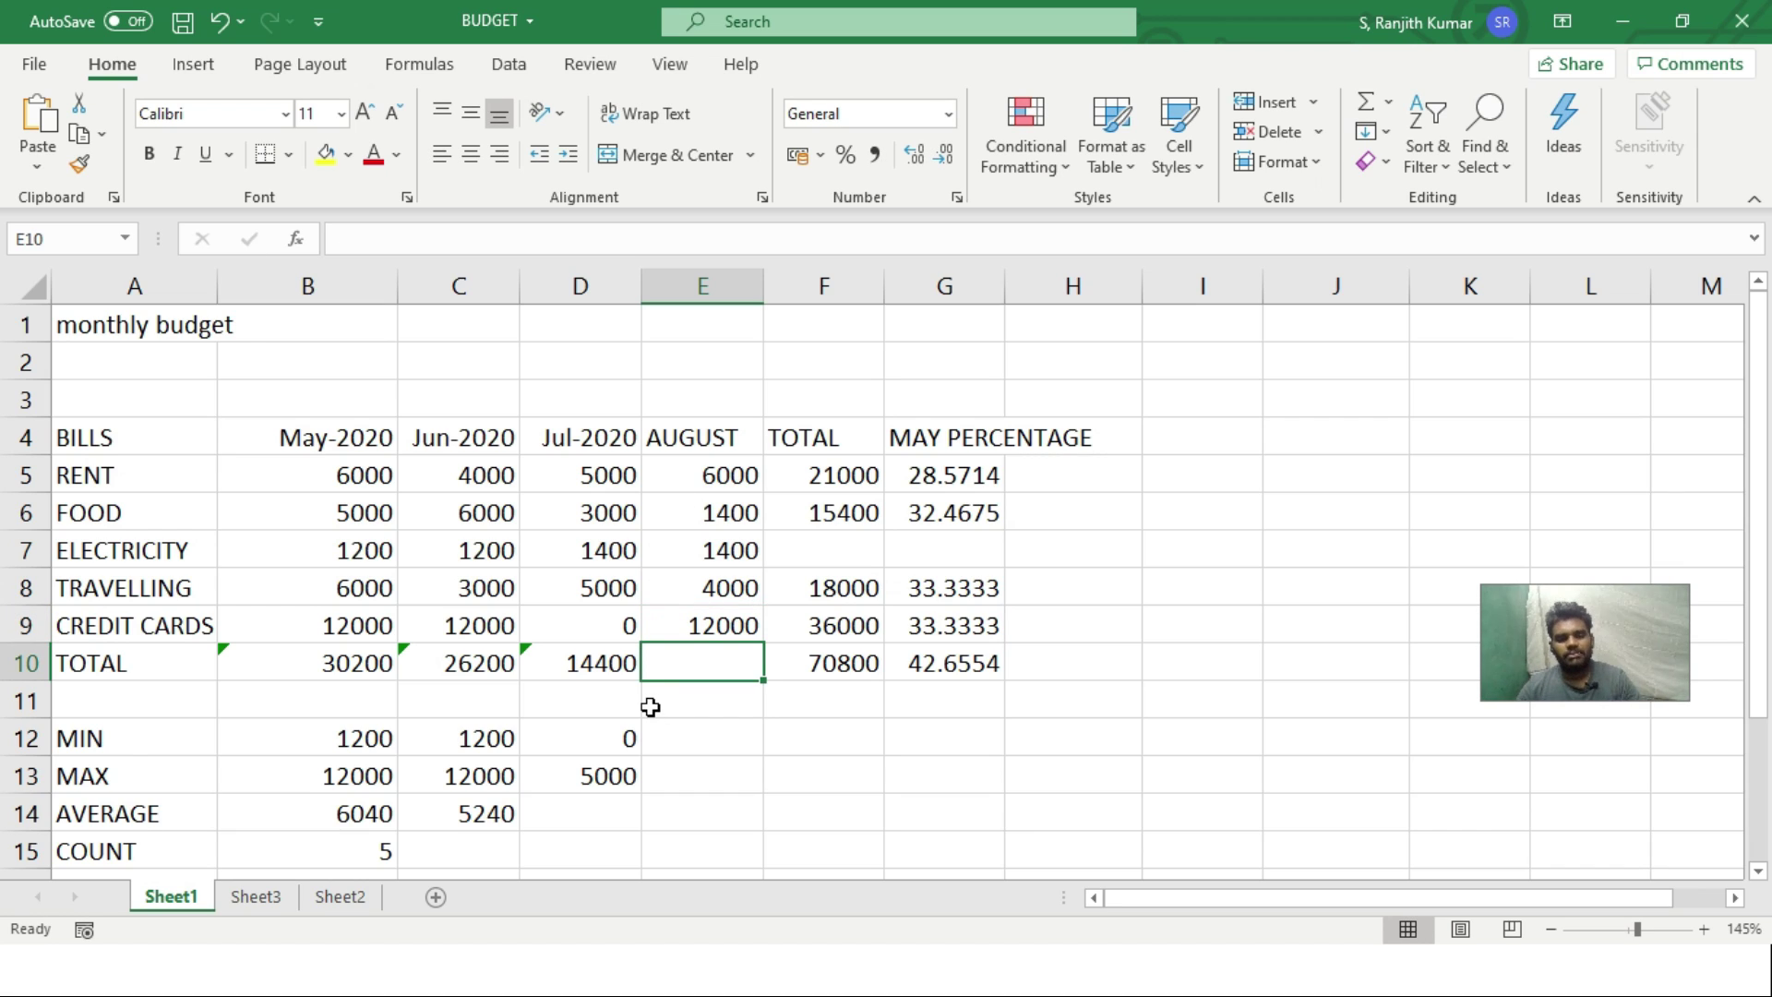
Step: Fill the Jul-2020 column's TOTAL formula across into AUGUST and the FOOD row's TOTAL formula down into the ELECTRICITY row
left_click(608, 667)
left_click(689, 664)
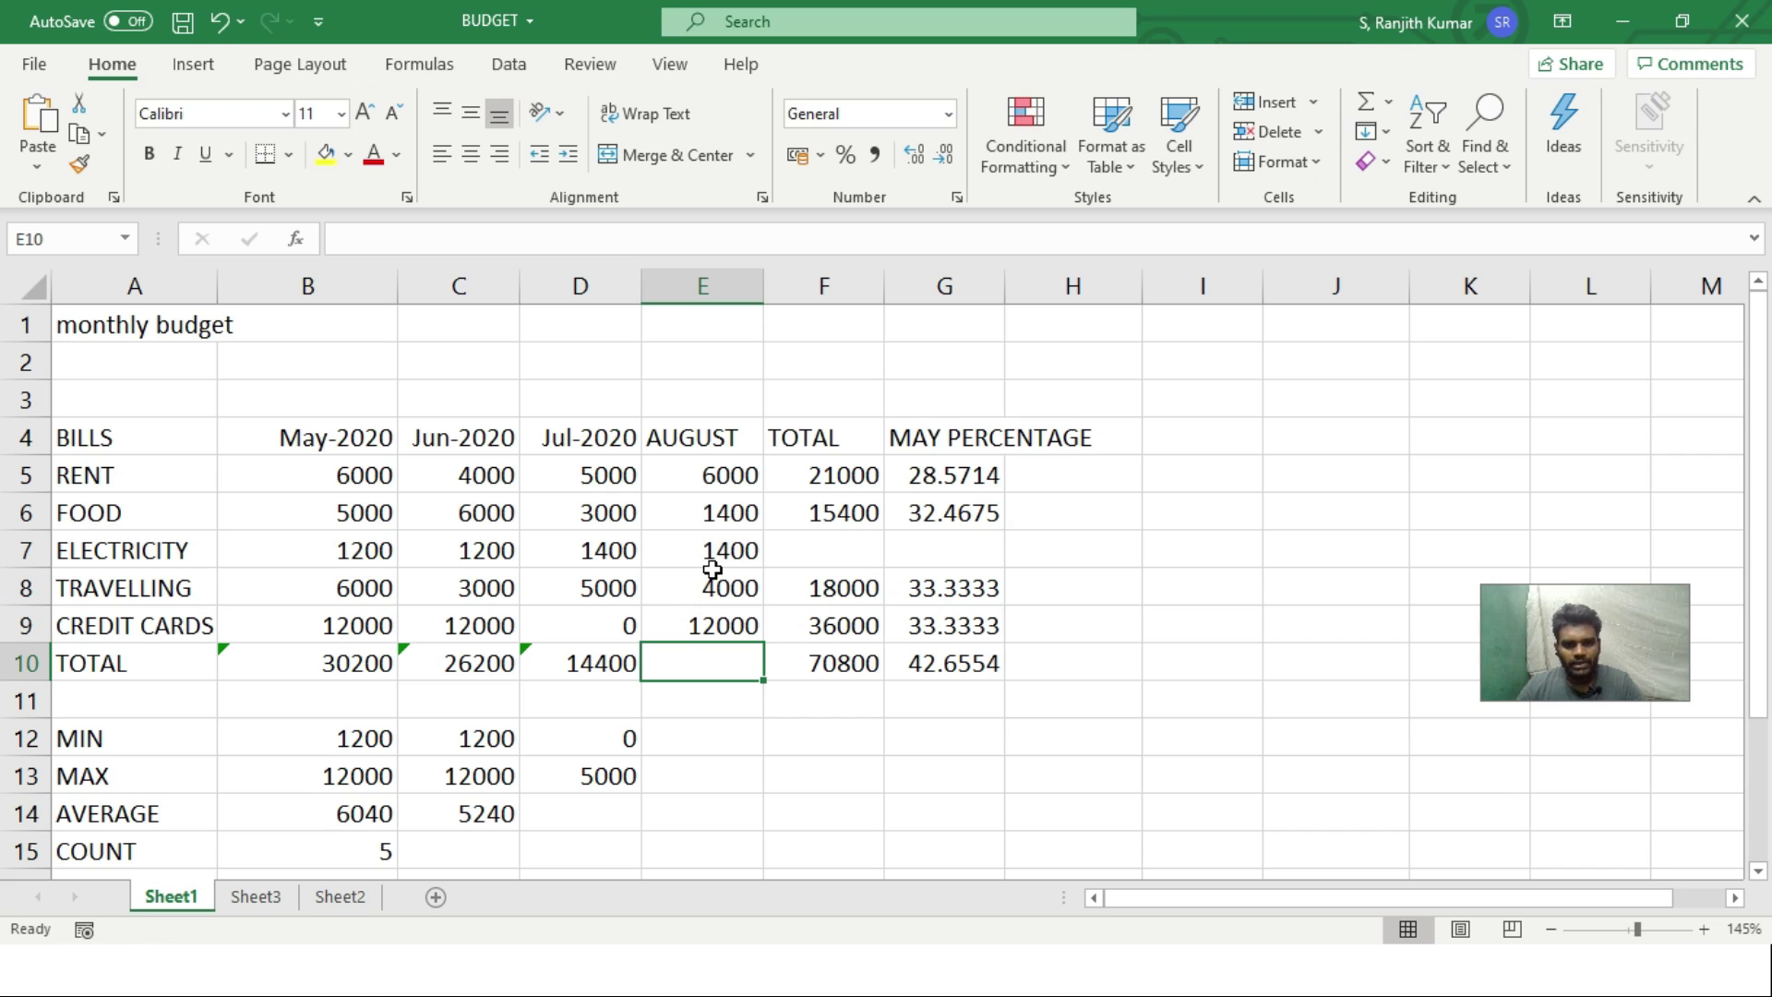
left_click(843, 511)
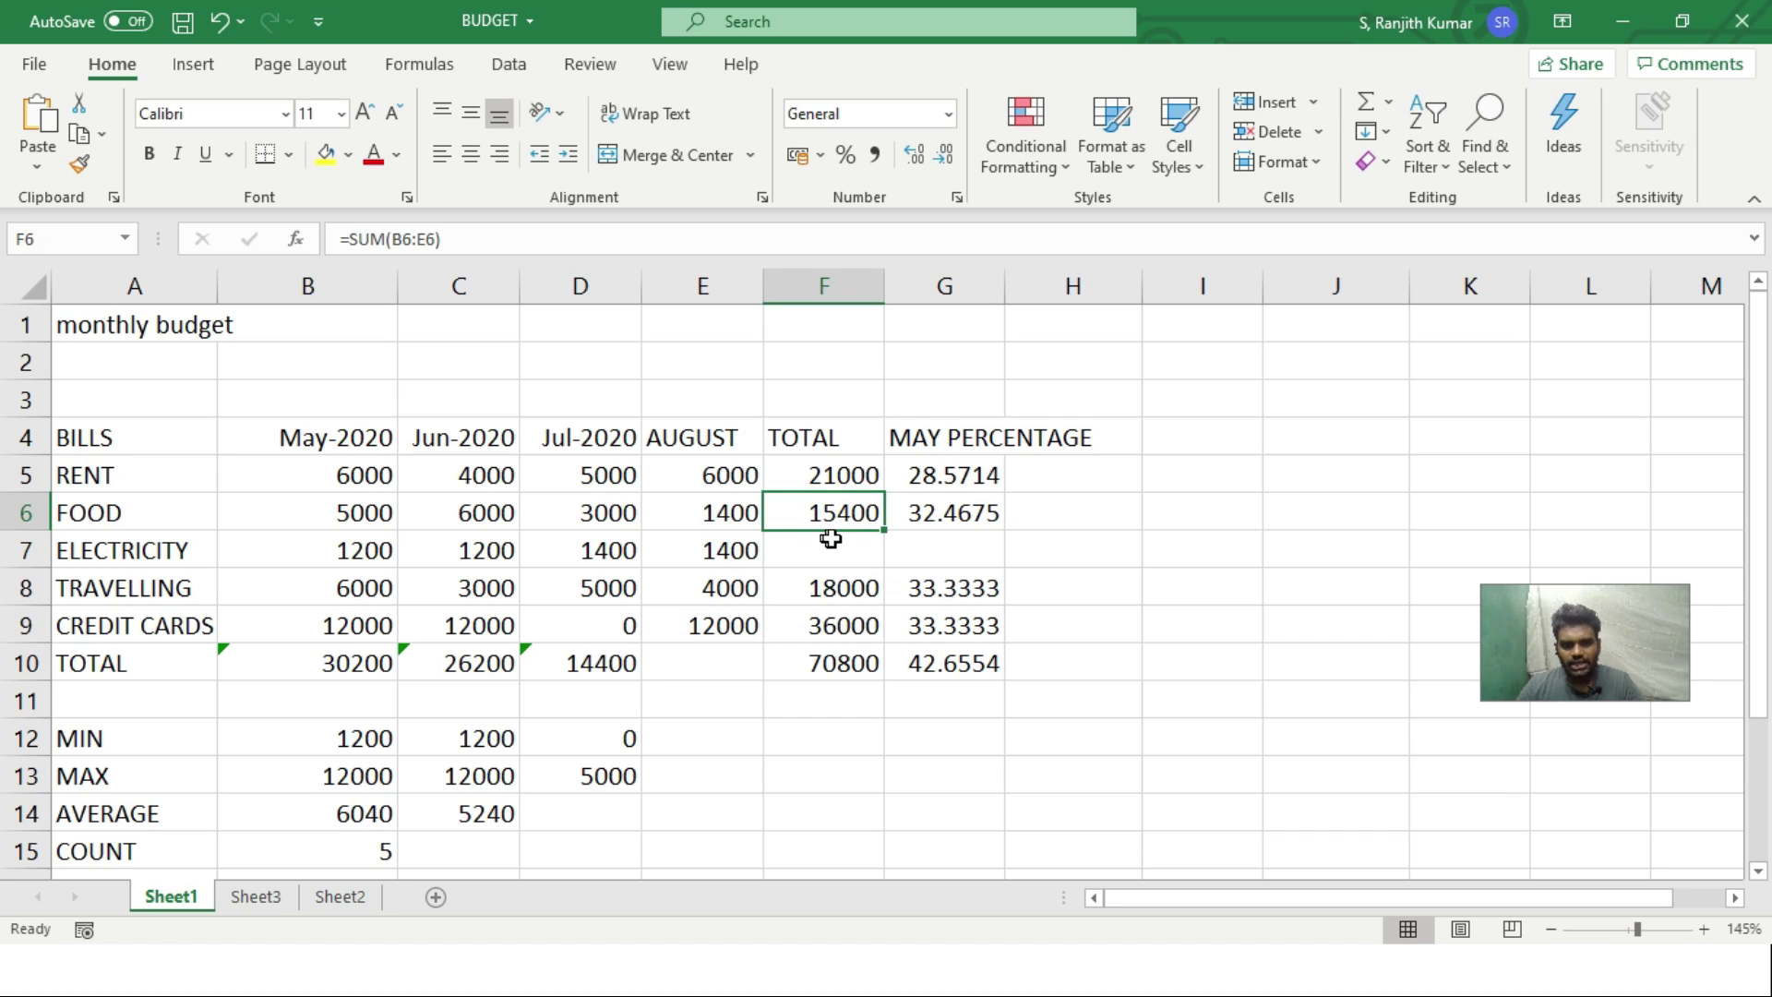
left_click(612, 661)
left_click_drag(644, 682, 735, 686)
left_click(857, 531)
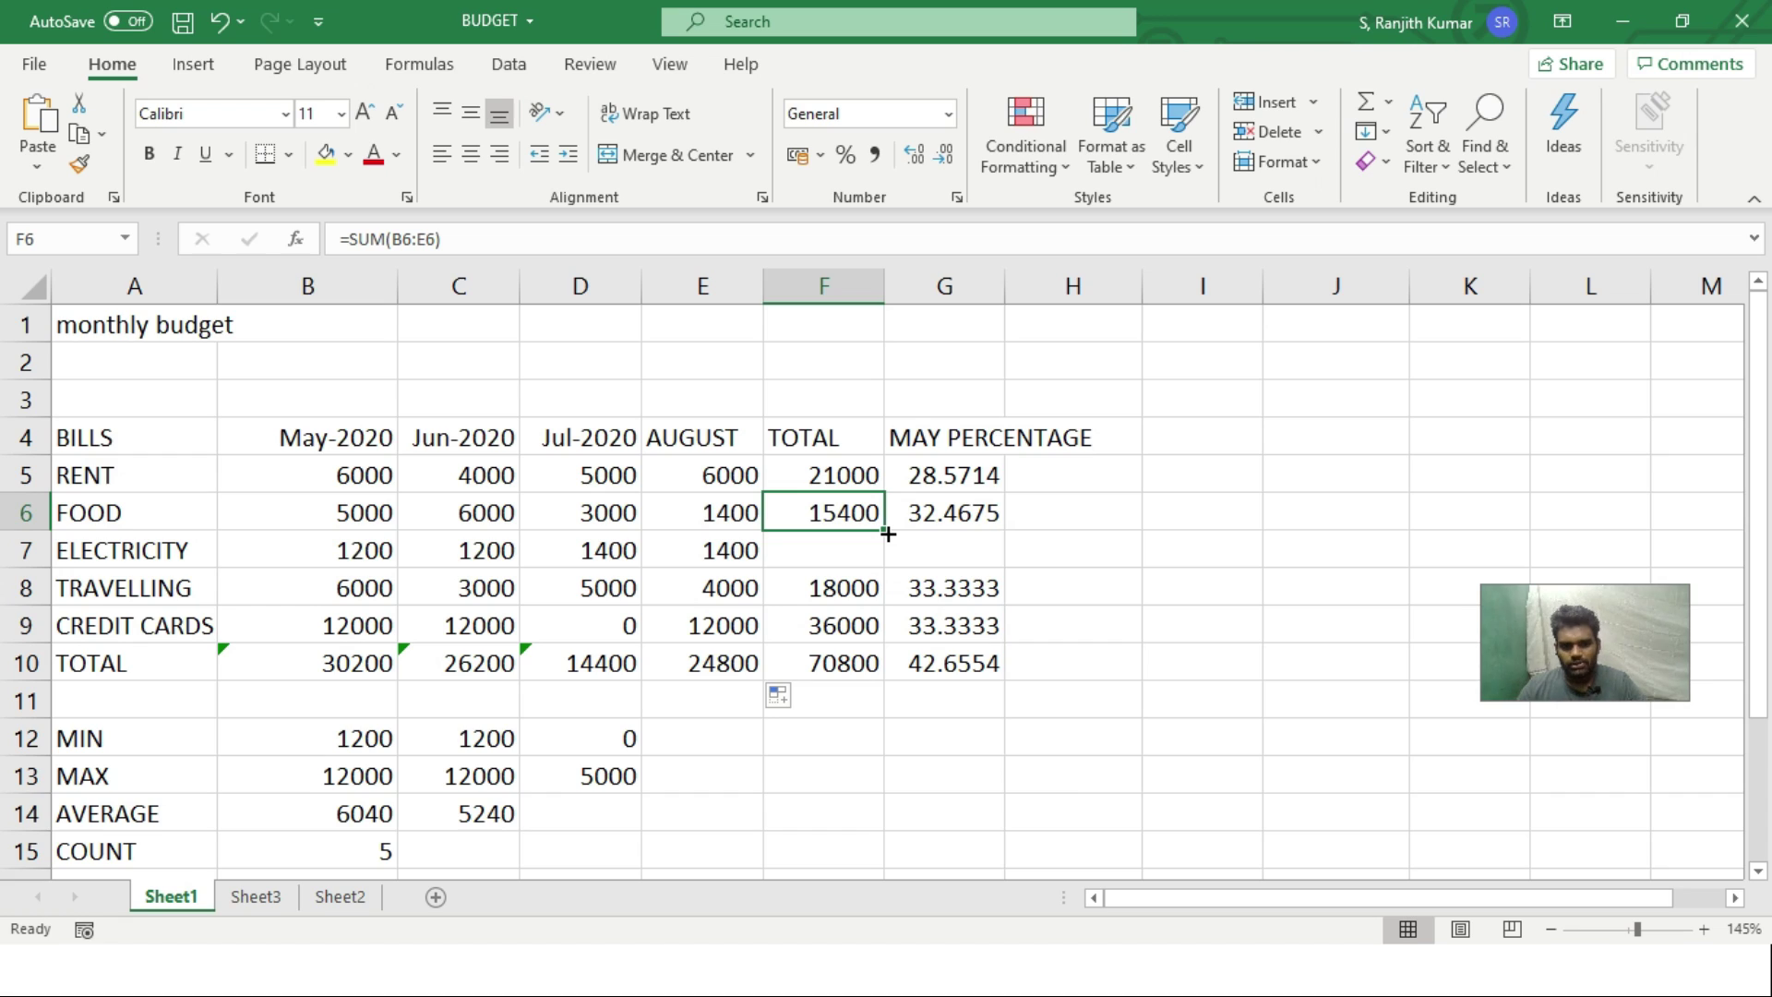
left_click_drag(887, 533, 882, 570)
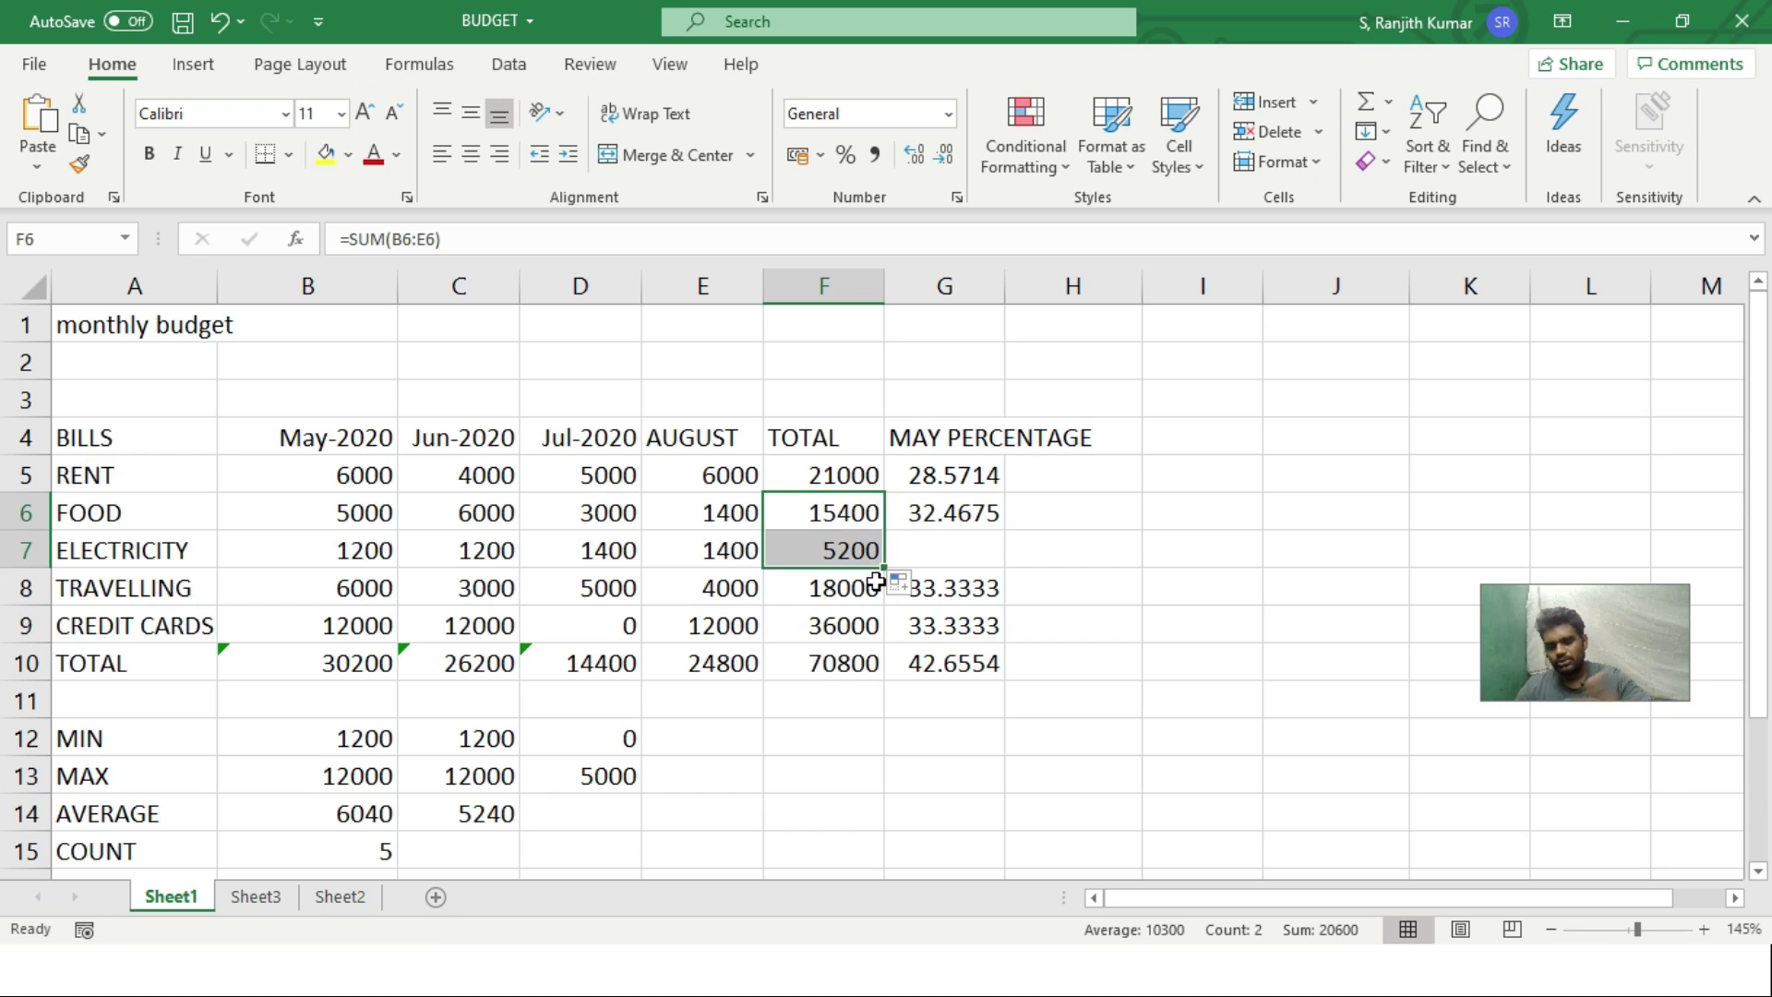